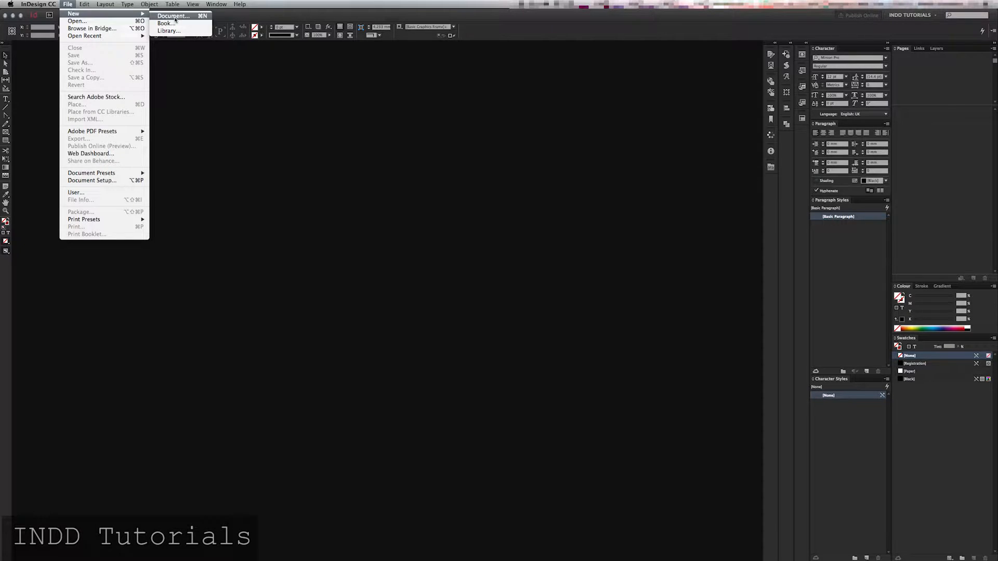
# Start a new document with print intent and turn off facing pages.
pyautogui.click(175, 16)
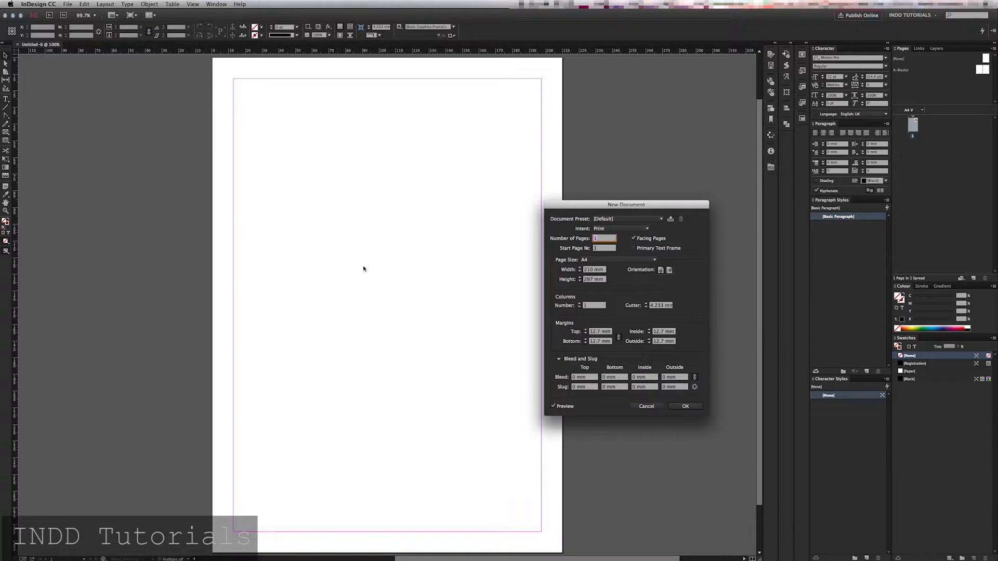
pyautogui.click(648, 232)
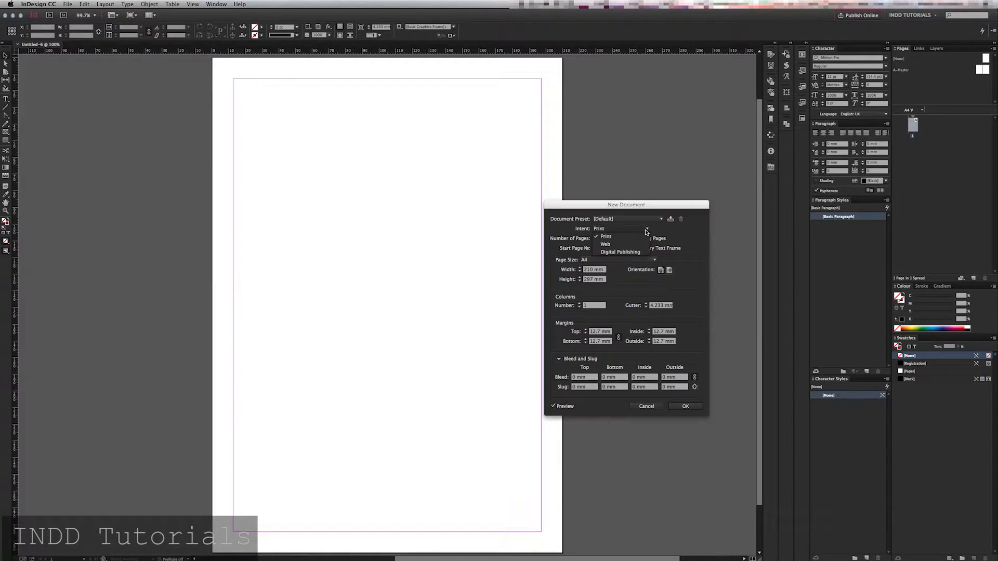
pyautogui.click(620, 237)
pyautogui.click(653, 240)
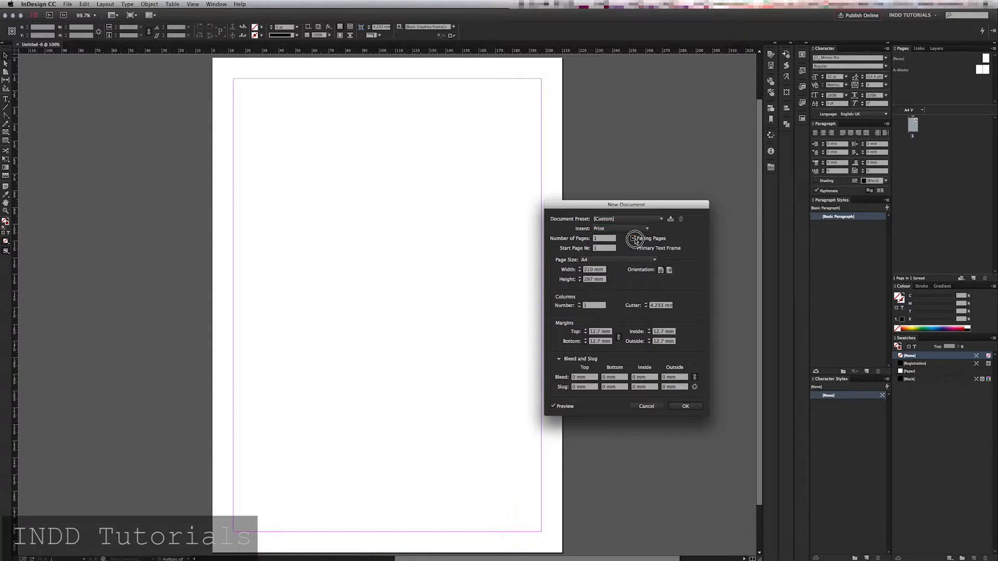
# Set the page size to 85 mm wide by 55 mm high, then switch it to portrait orientation.
pyautogui.click(592, 270)
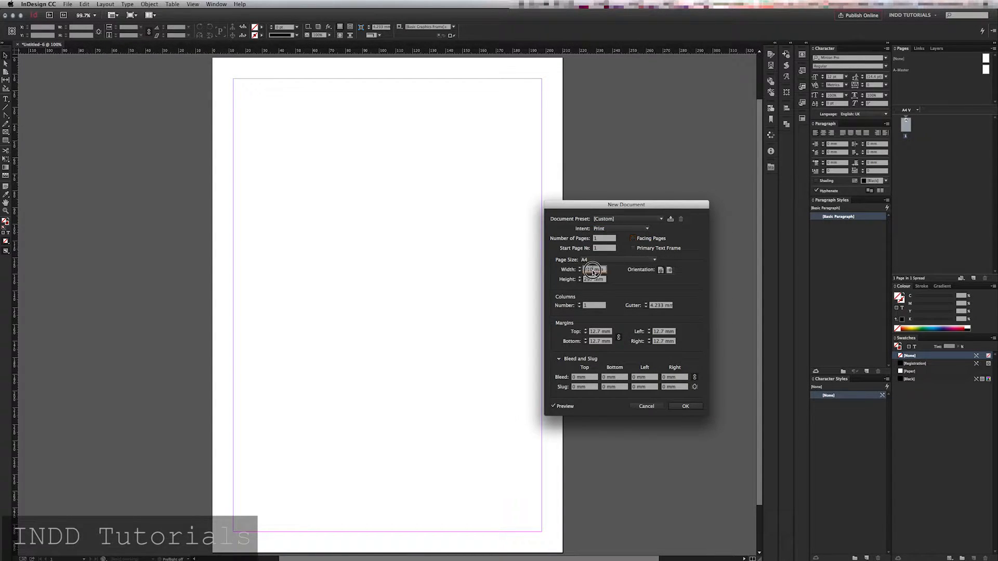
pyautogui.write('85')
pyautogui.click(584, 280)
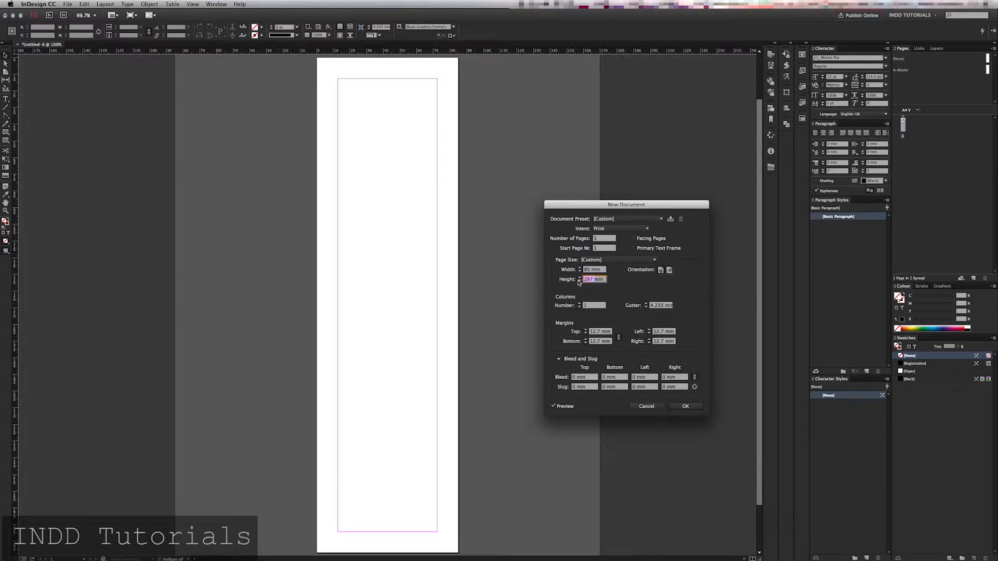
pyautogui.write('55')
pyautogui.click(592, 270)
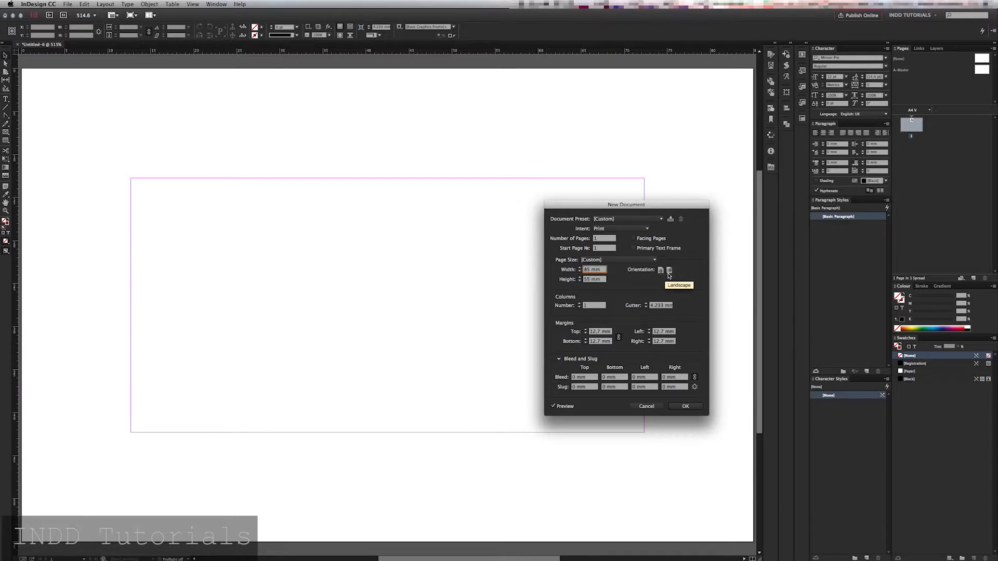
pyautogui.click(661, 272)
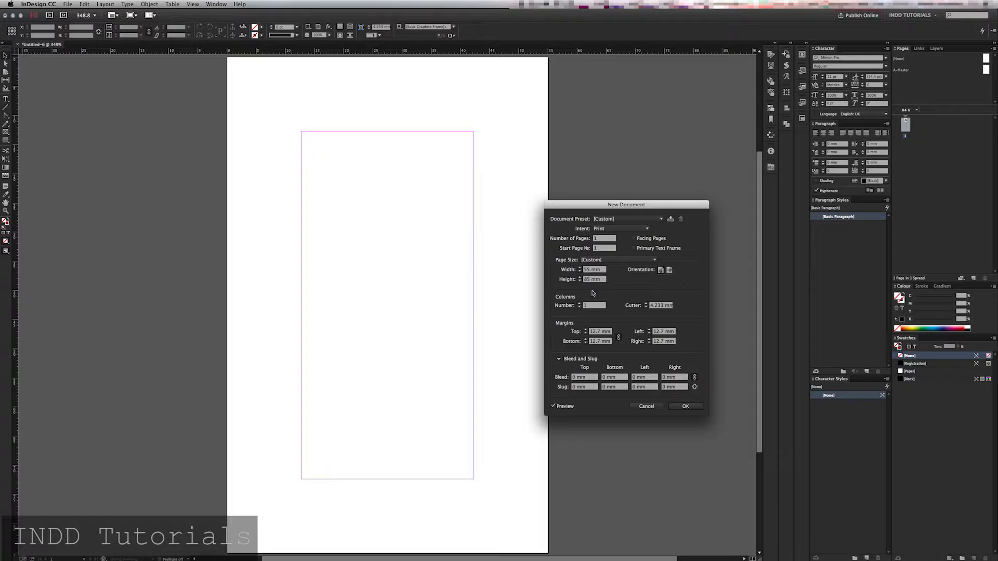
# Unlink the margin values and reduce the top margin to 3 mm.
pyautogui.click(619, 339)
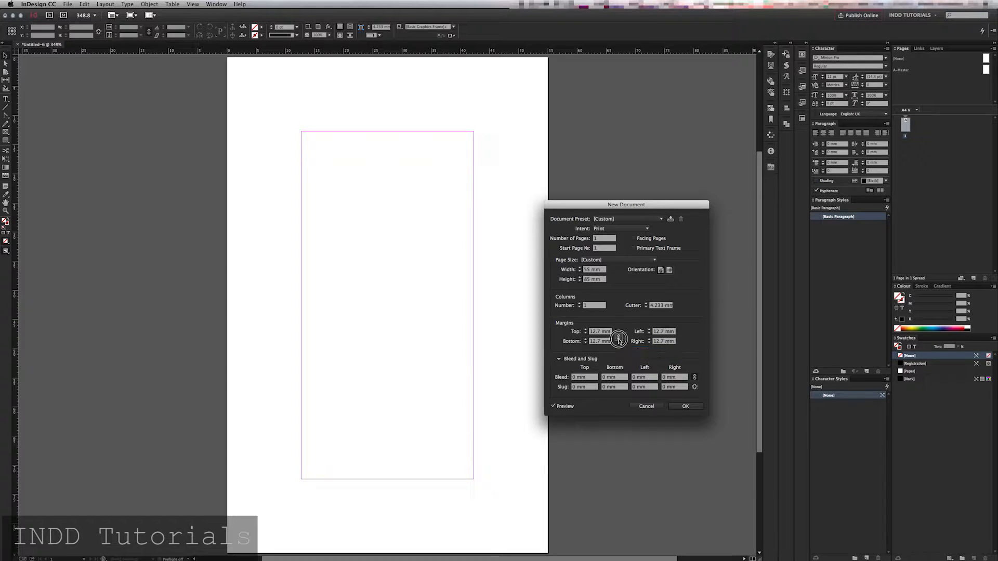
pyautogui.click(586, 334)
pyautogui.click(586, 333)
pyautogui.click(586, 333)
pyautogui.click(586, 333)
pyautogui.click(586, 333)
pyautogui.click(586, 333)
pyautogui.click(586, 334)
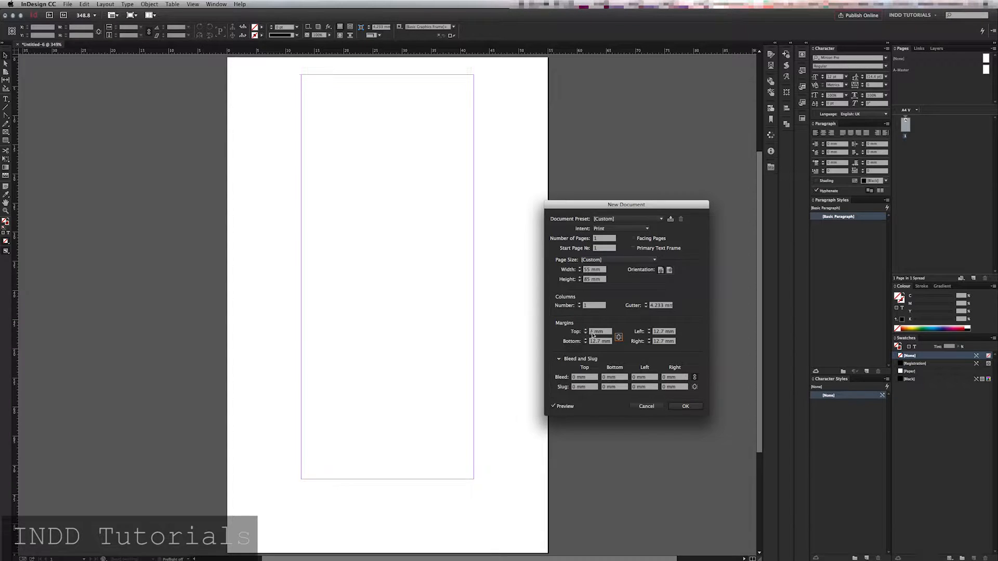
# Increase only the left margin to 17 mm.
pyautogui.click(650, 330)
pyautogui.click(650, 330)
pyautogui.click(649, 330)
pyautogui.click(649, 329)
pyautogui.click(650, 330)
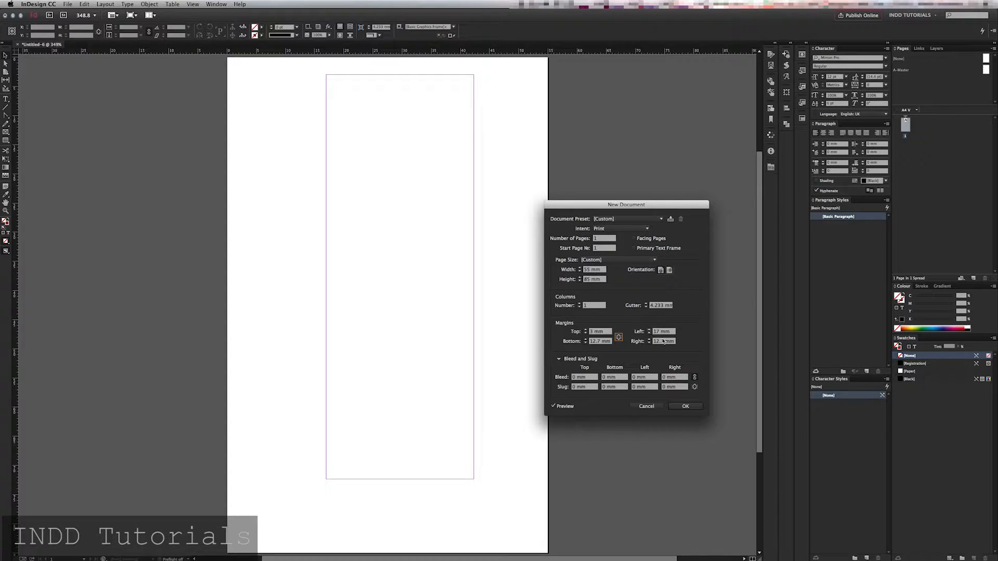
# Relink the margins at 3 mm on all sides and create the document with a 3 mm bleed all around.
pyautogui.click(618, 339)
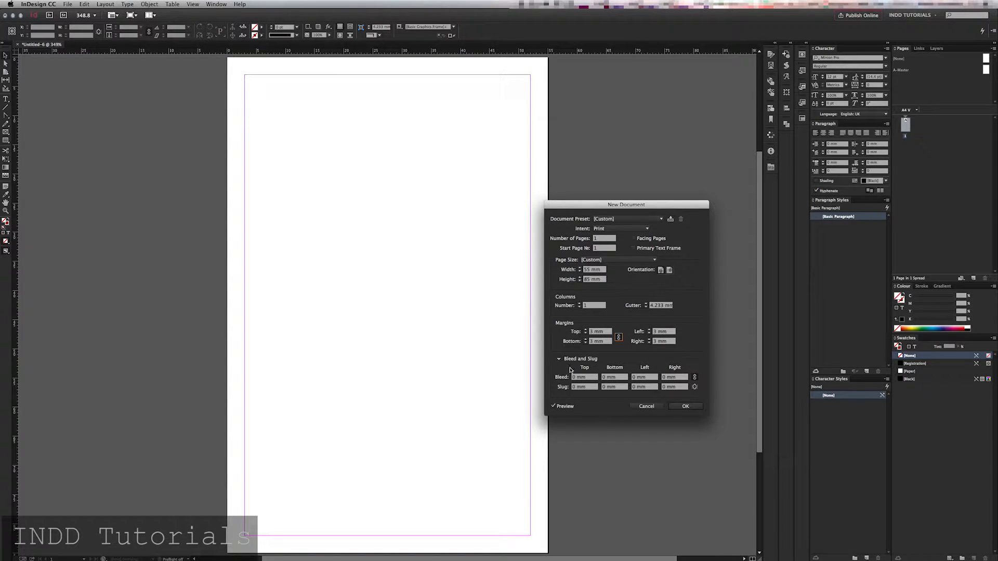
pyautogui.click(589, 378)
pyautogui.write('3')
pyautogui.press('Tab')
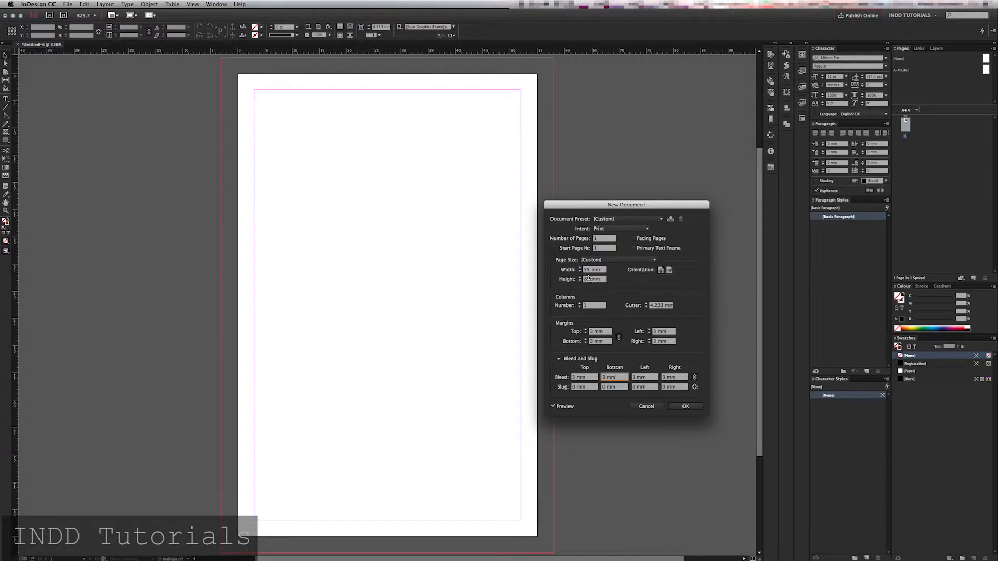
pyautogui.click(692, 410)
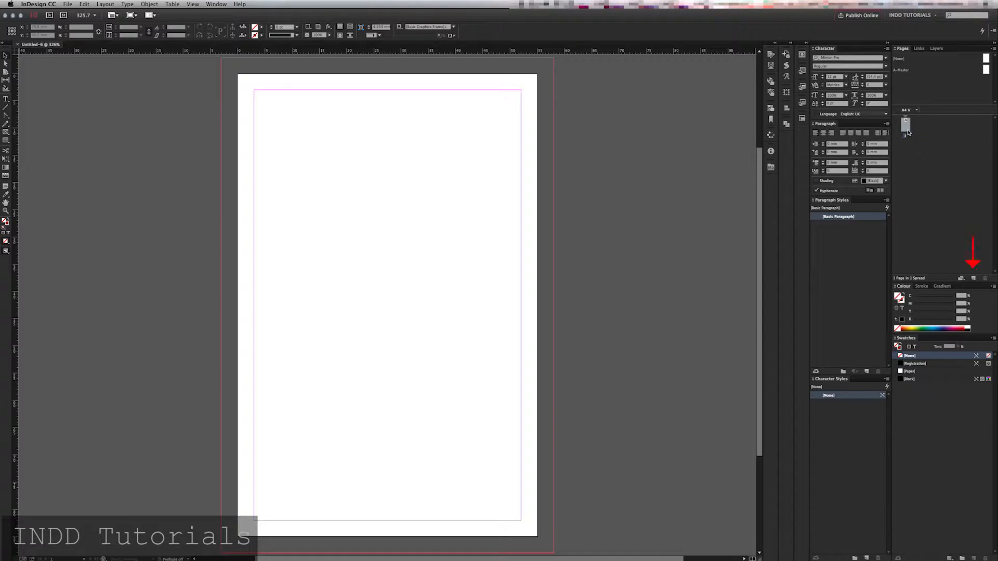
# Add a second page to the document and return to page 1.
pyautogui.click(974, 279)
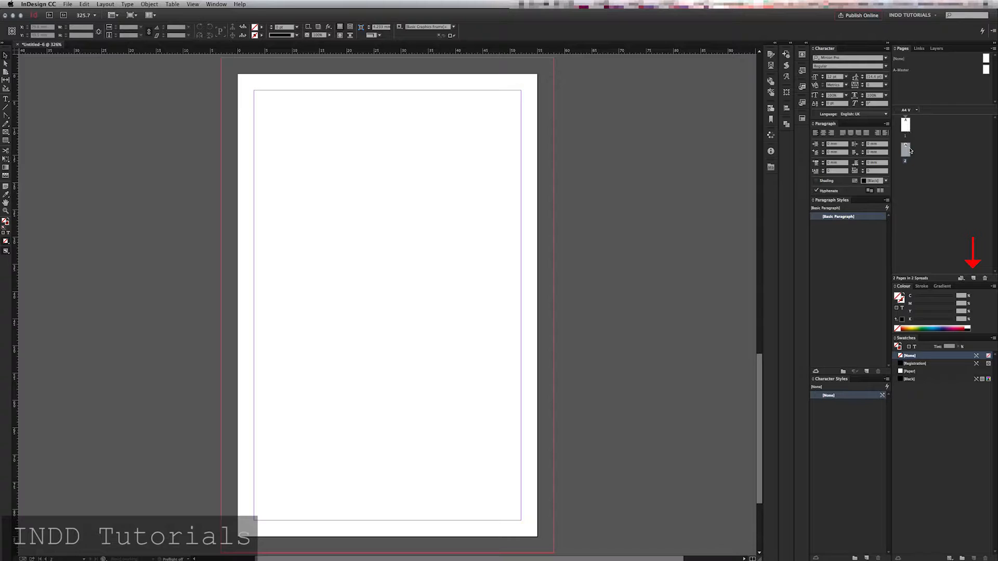
pyautogui.click(909, 127)
pyautogui.doubleClick(909, 127)
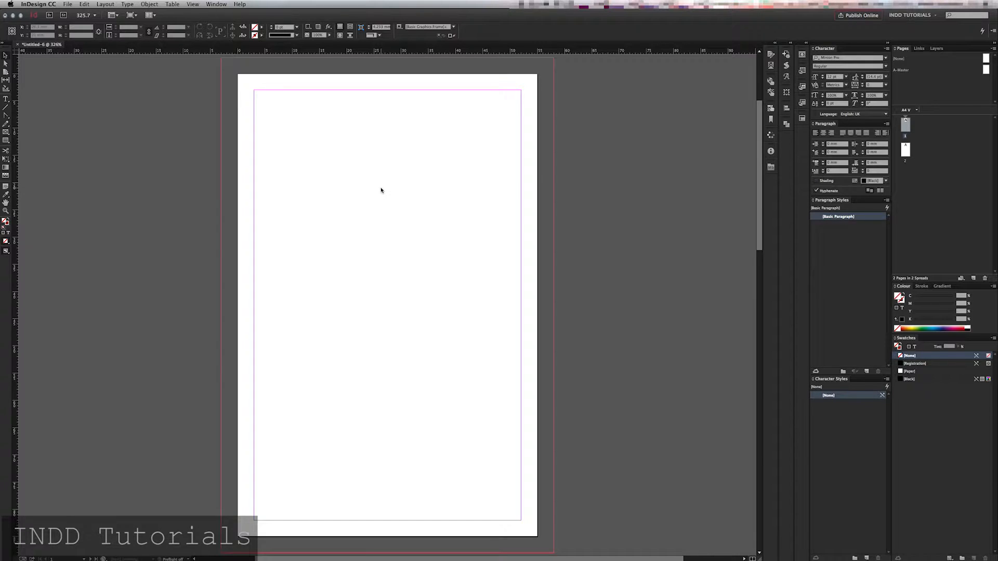
# Place background_oldpaper on page 1 in a frame of about 61 by 91 mm that reaches the bleed lines on every side.
pyautogui.press('cmd+d')
pyautogui.click(276, 116)
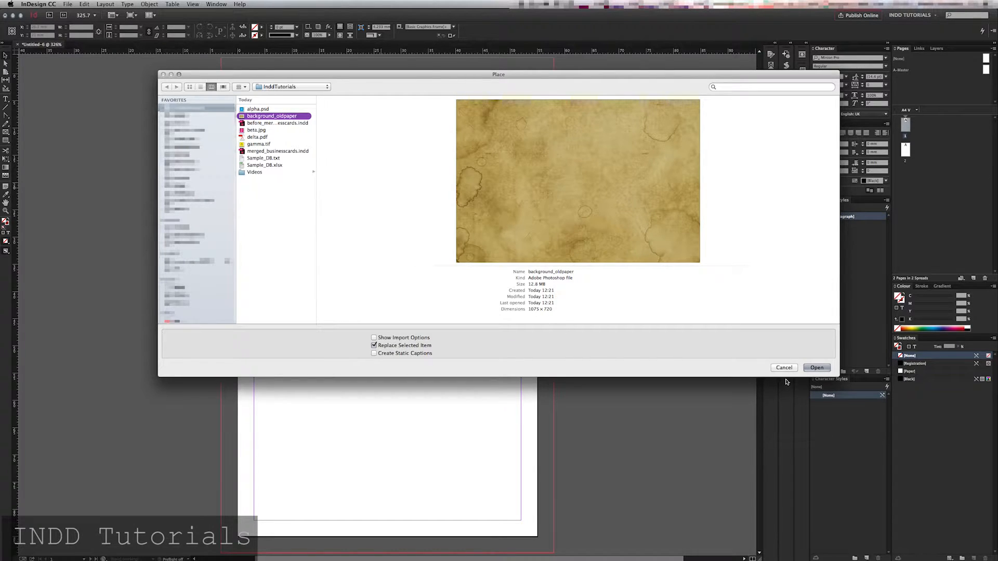
pyautogui.click(815, 371)
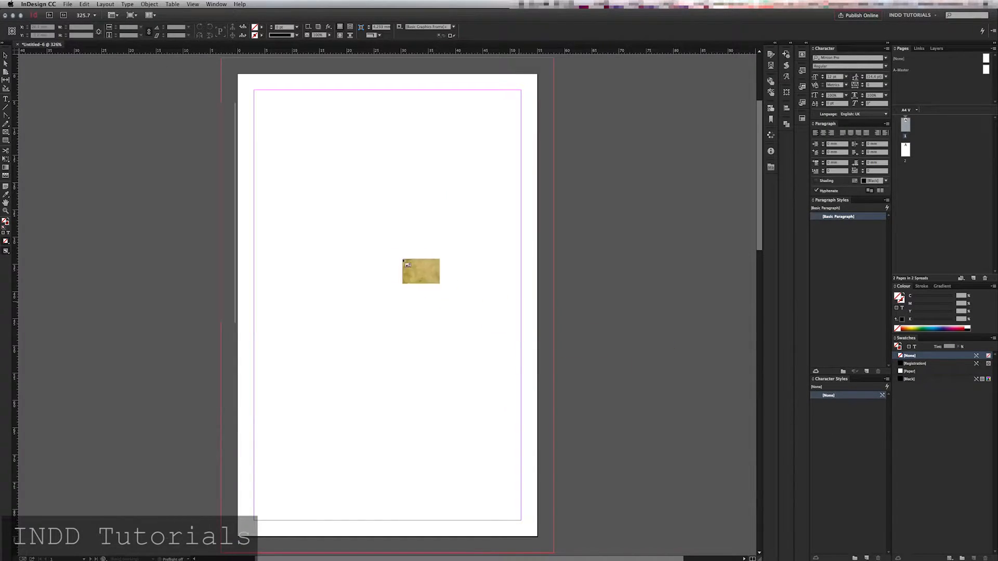
pyautogui.moveTo(221, 60); pyautogui.dragTo(554, 552)
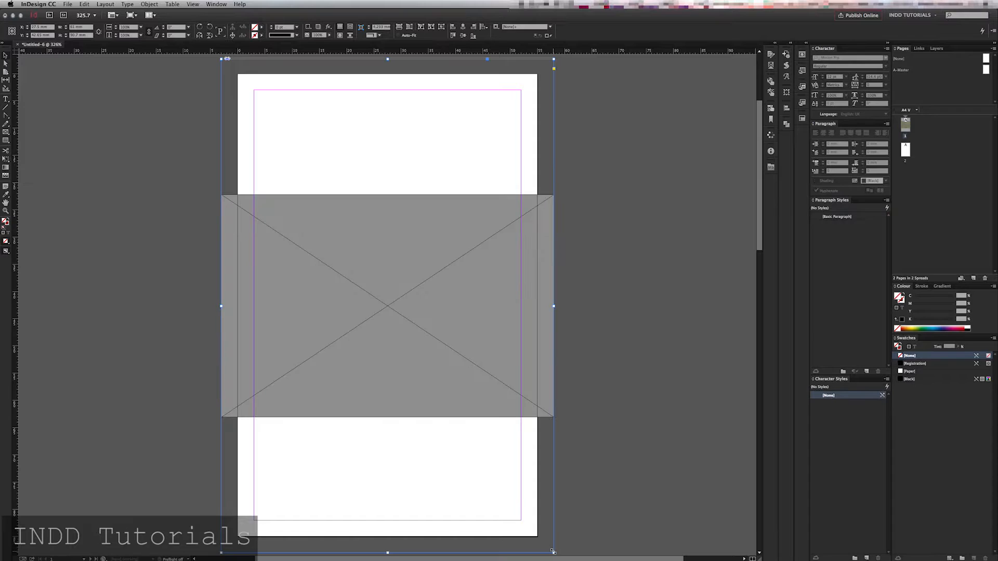
pyautogui.moveTo(388, 59); pyautogui.dragTo(388, 57)
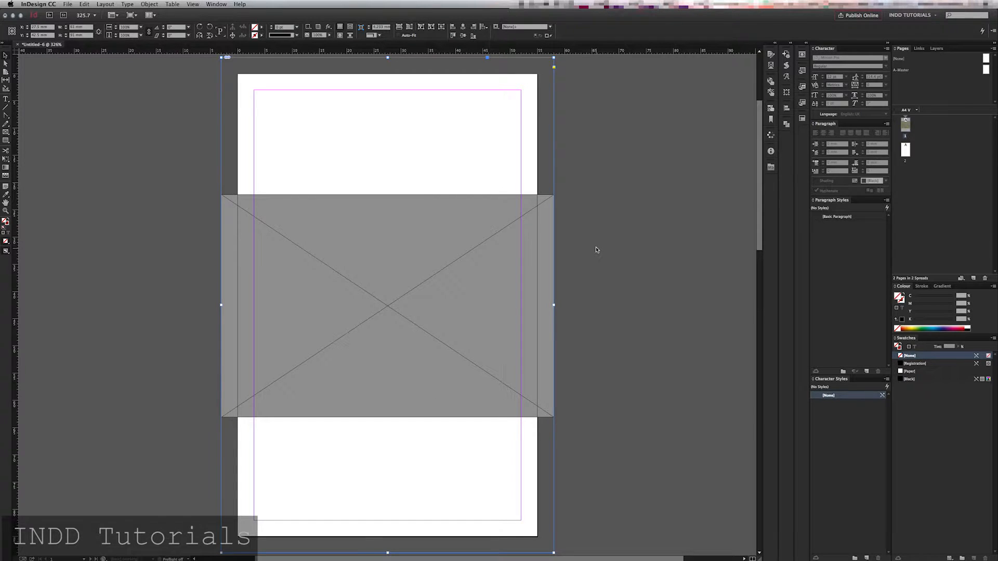
pyautogui.press('super+d')
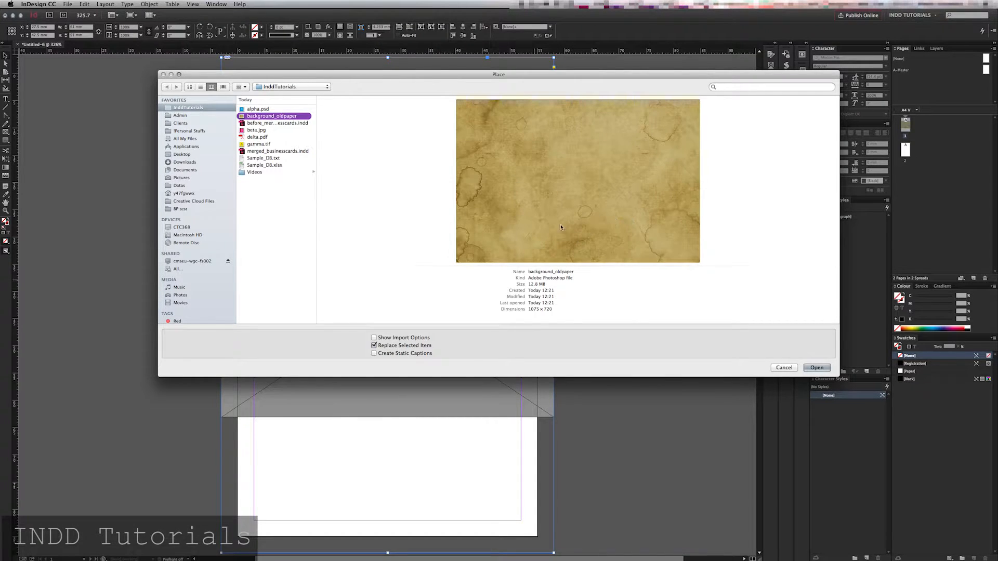
pyautogui.click(784, 368)
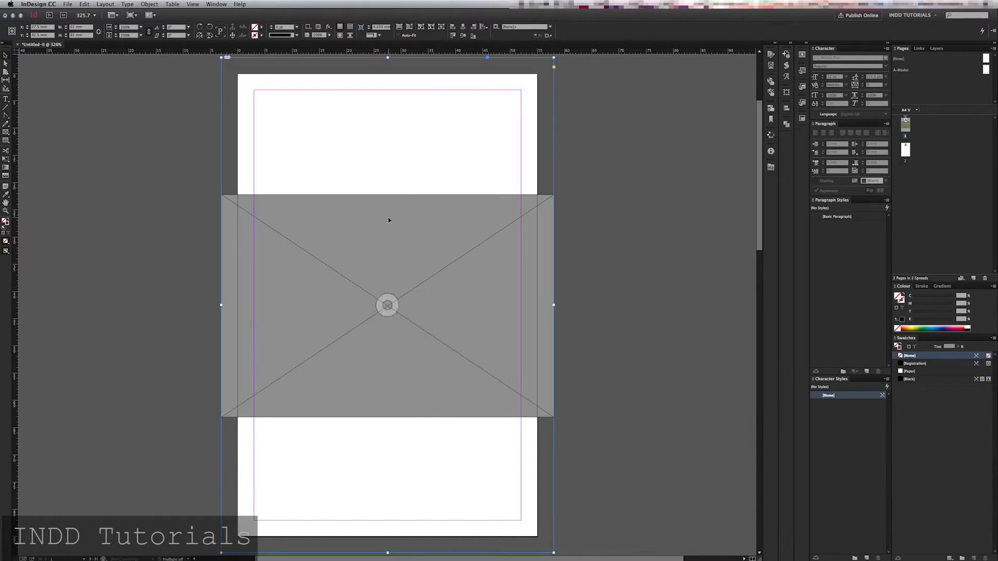
# Change the display performance to High Quality Display.
pyautogui.click(192, 4)
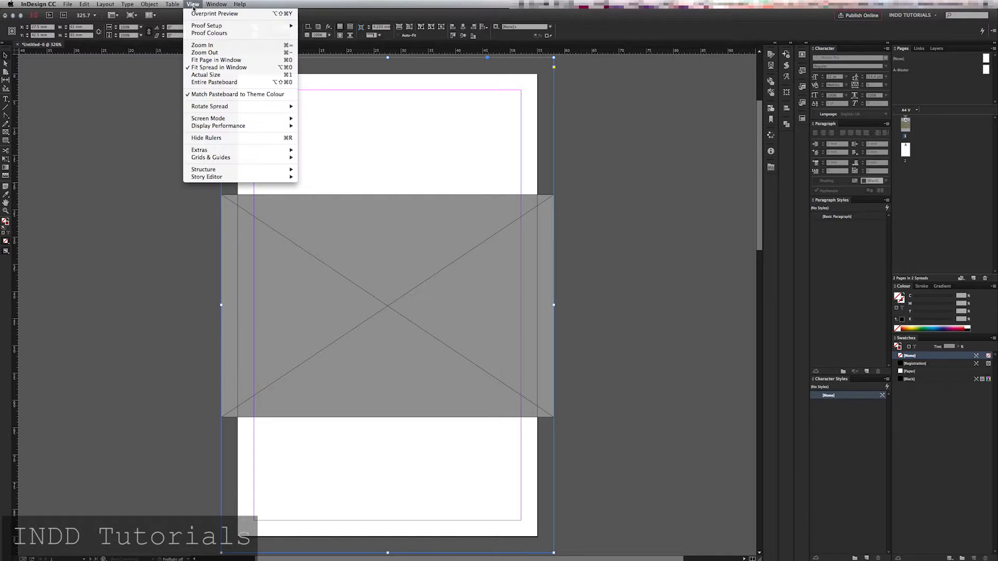
pyautogui.moveTo(203, 130)
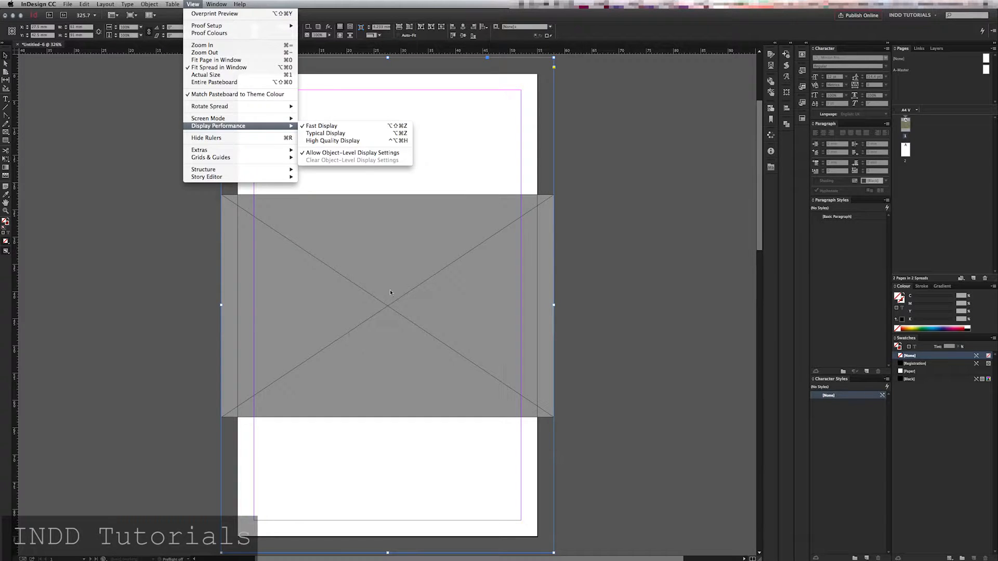
pyautogui.click(311, 141)
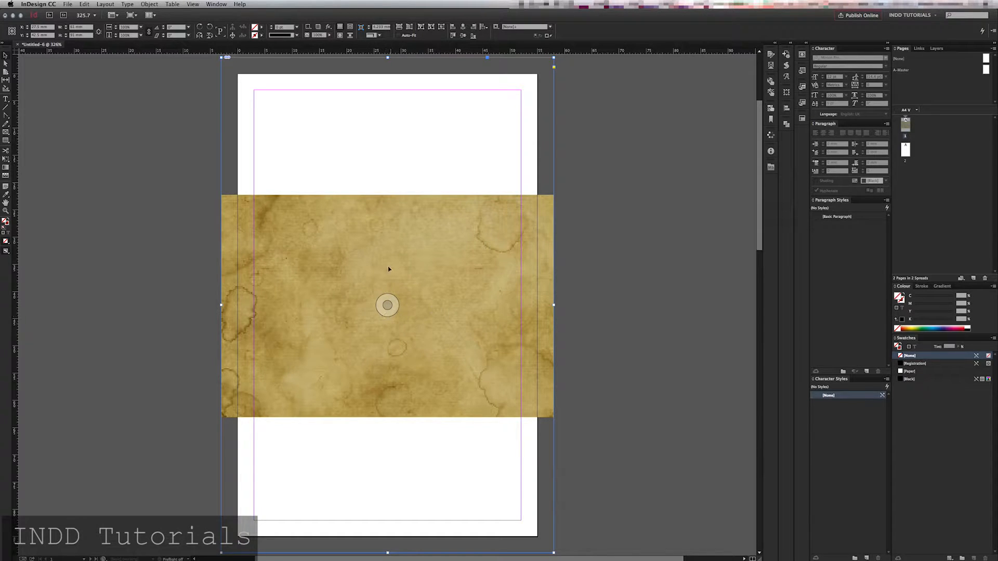
# Select the paper image inside its frame and rotate it 90° counterclockwise.
pyautogui.click(387, 305)
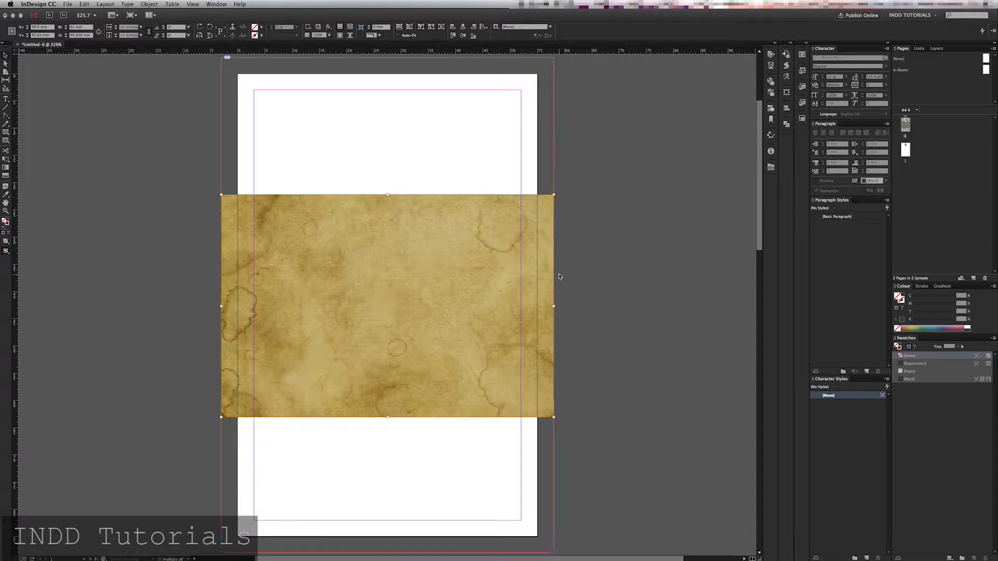
pyautogui.click(479, 169)
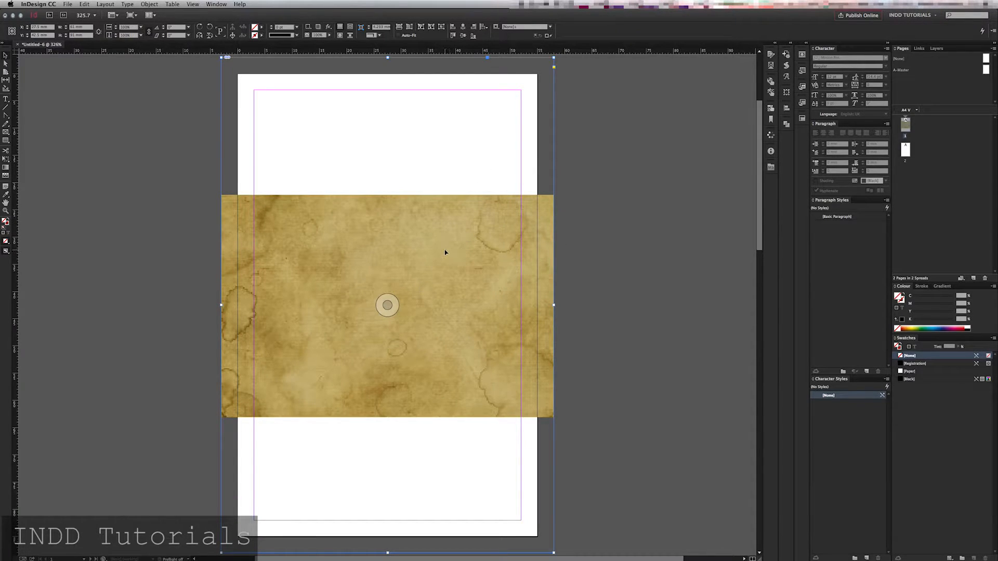
pyautogui.click(387, 305)
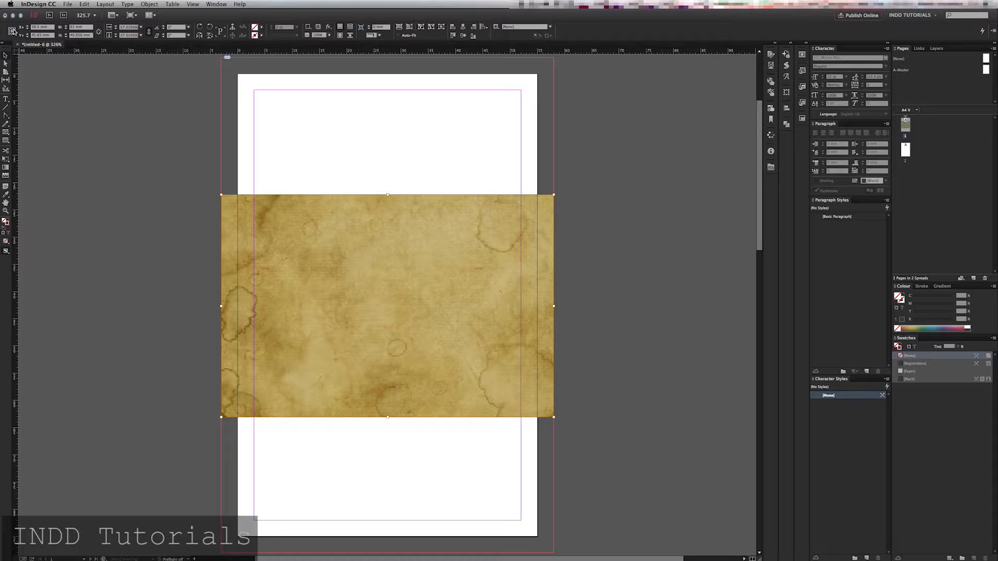
pyautogui.click(209, 27)
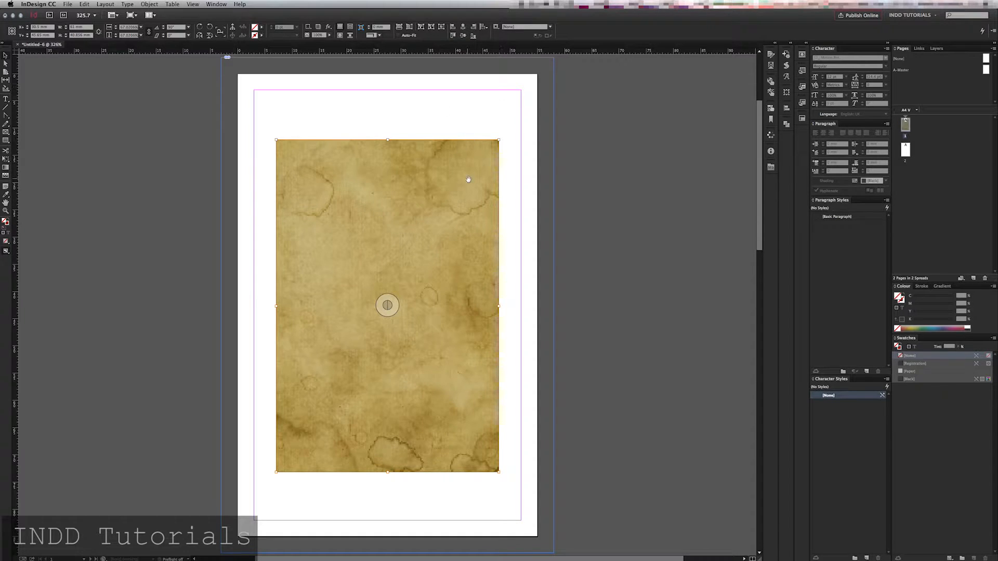
# Move the rotated image to the upper-left corner of the margins and scale it up slightly by hand.
pyautogui.moveTo(408, 268); pyautogui.dragTo(387, 221)
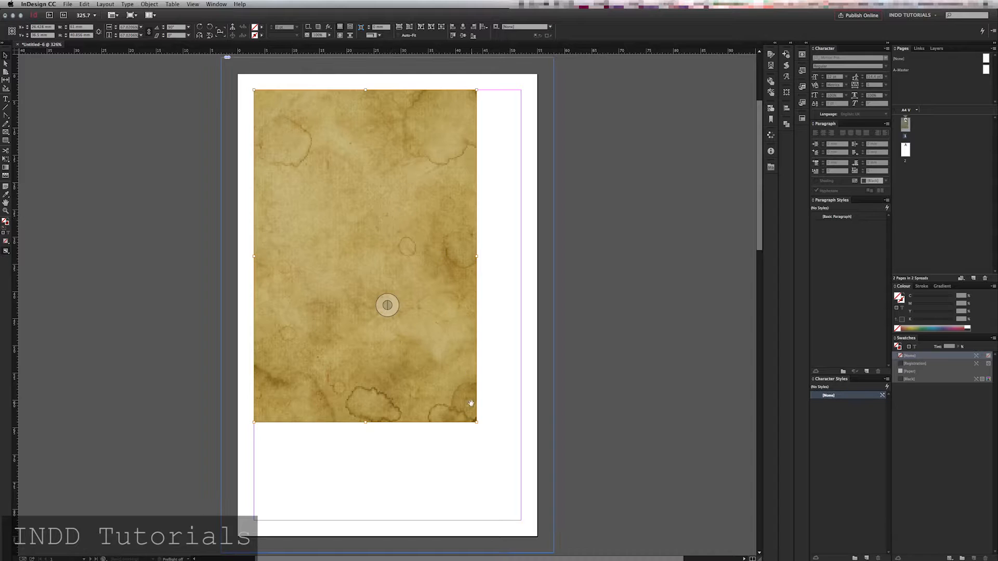
pyautogui.click(476, 422)
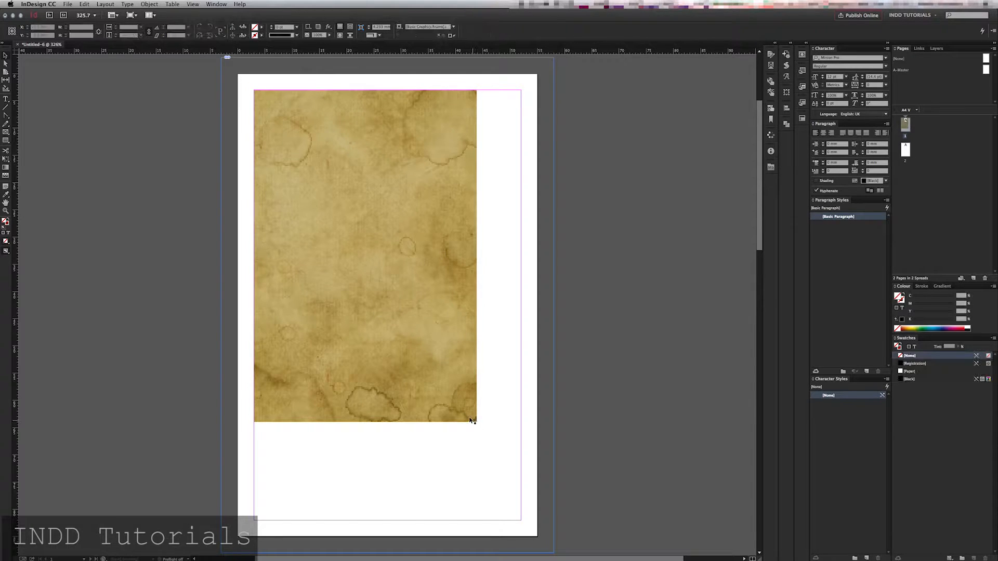
pyautogui.doubleClick(471, 419)
pyautogui.moveTo(474, 419)
pyautogui.mouseDown()
pyautogui.moveTo(523, 457)
pyautogui.moveTo(483, 433)
pyautogui.mouseUp()
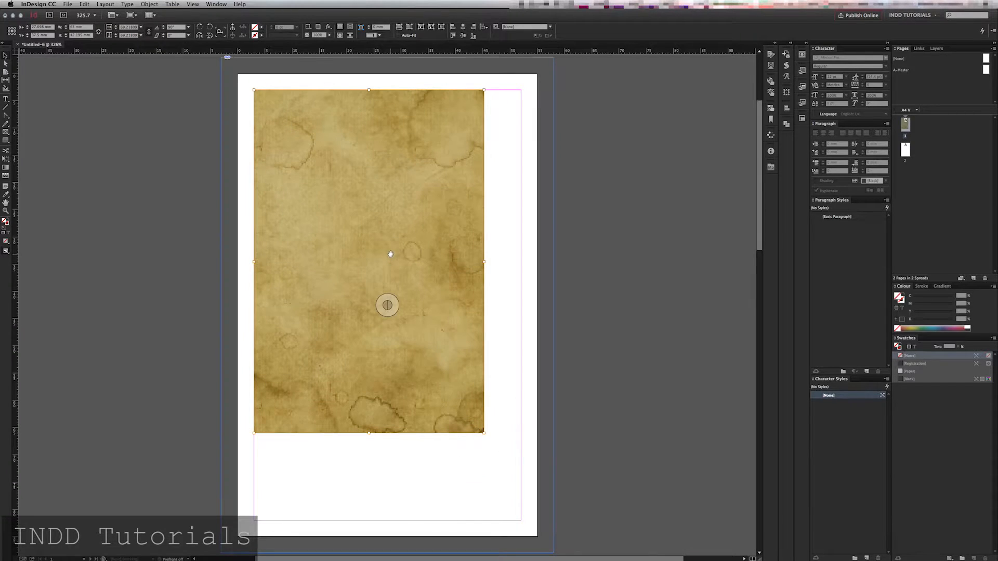
# Fit the paper image proportionally to its frame and deselect it.
pyautogui.rightClick(353, 200)
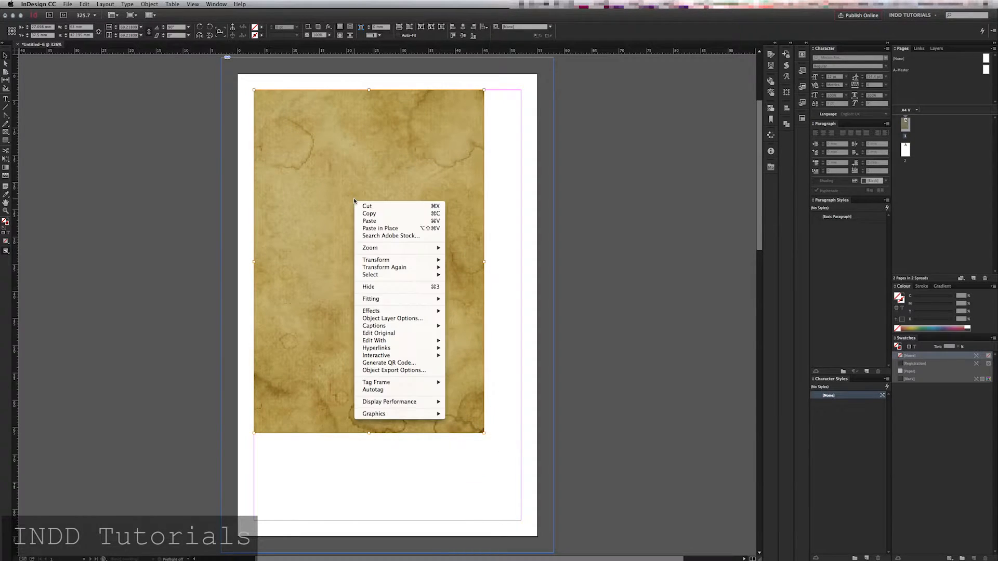
pyautogui.moveTo(369, 300)
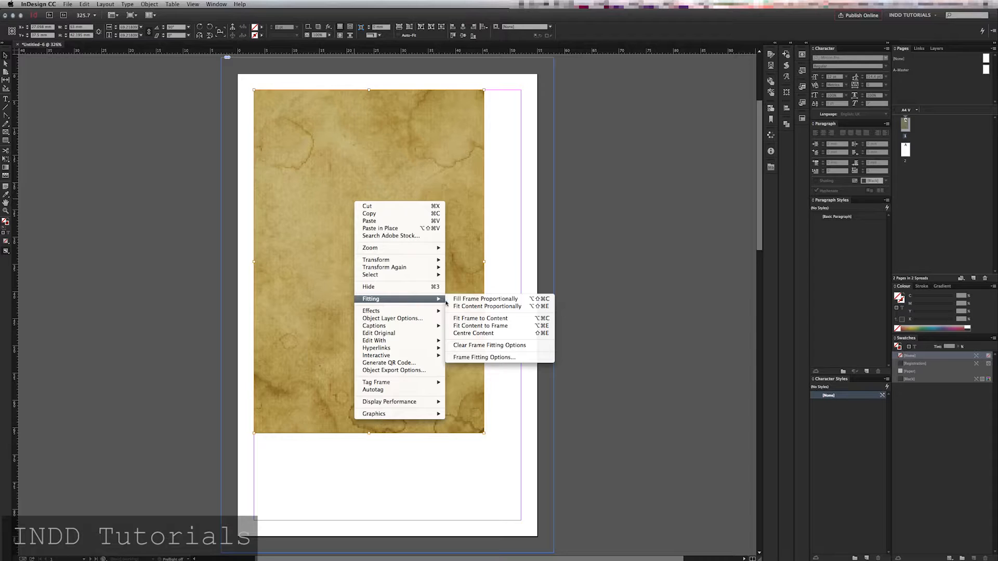
pyautogui.click(464, 307)
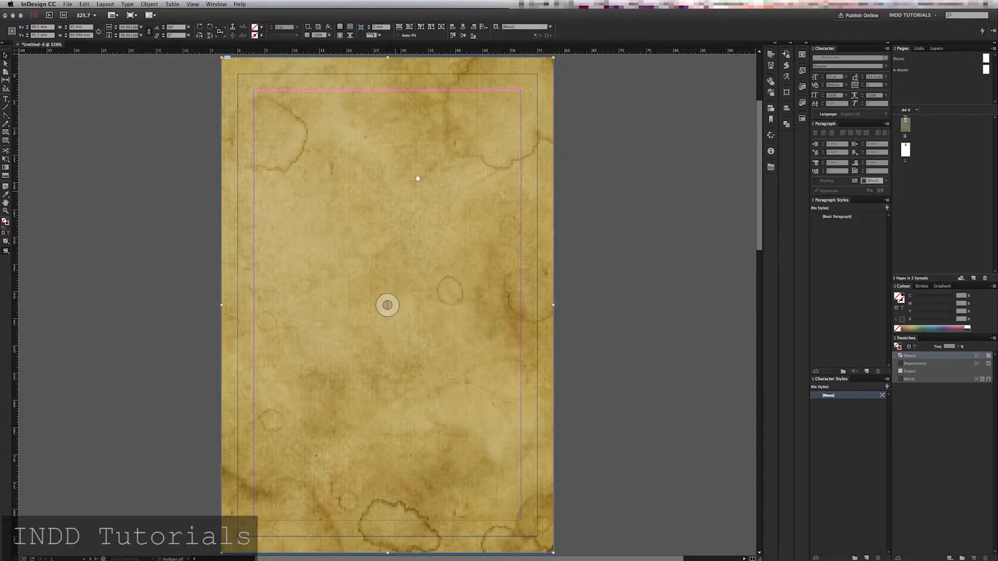
pyautogui.click(665, 174)
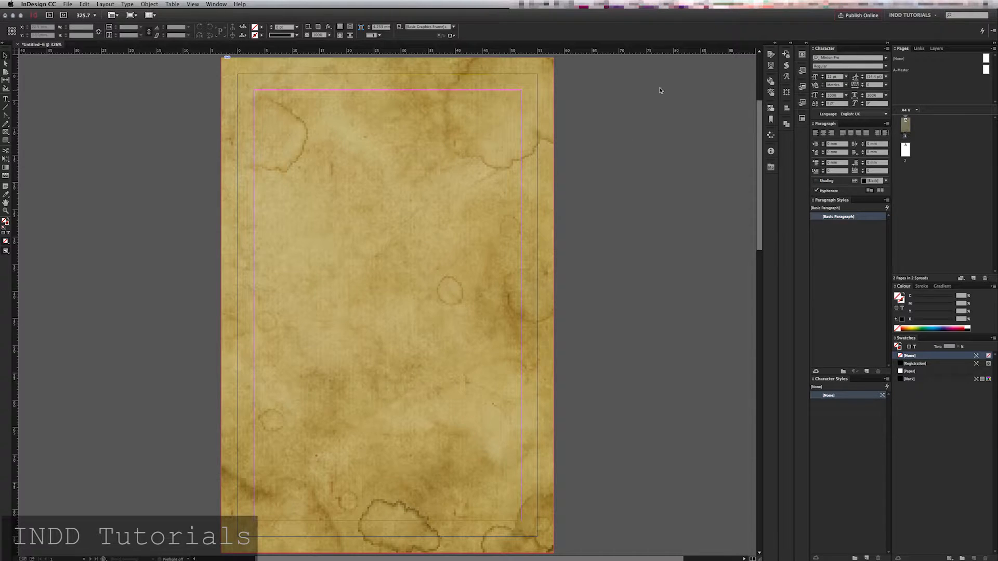
# Select the paper image on page 1 and cut it from the page.
pyautogui.click(555, 112)
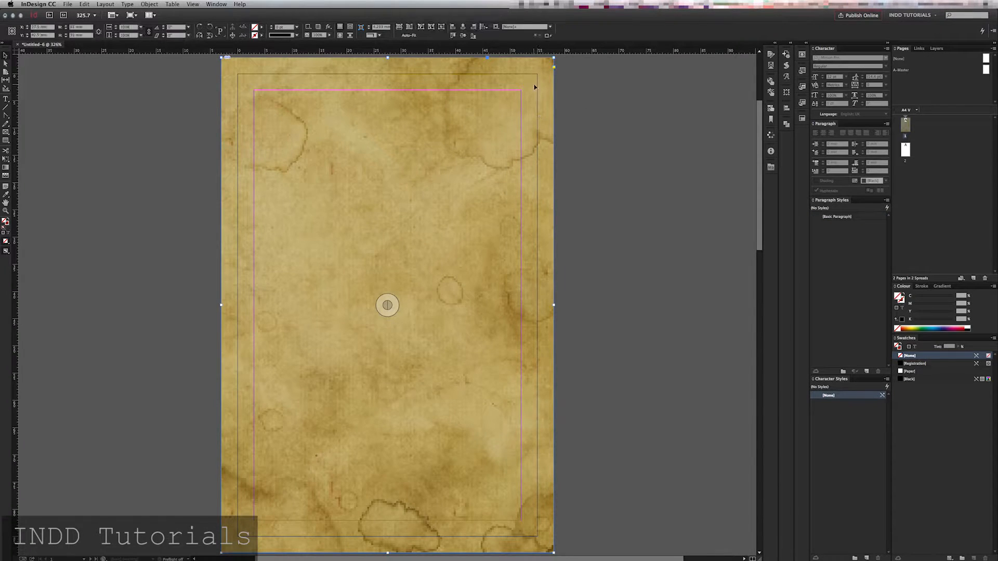
pyautogui.click(575, 127)
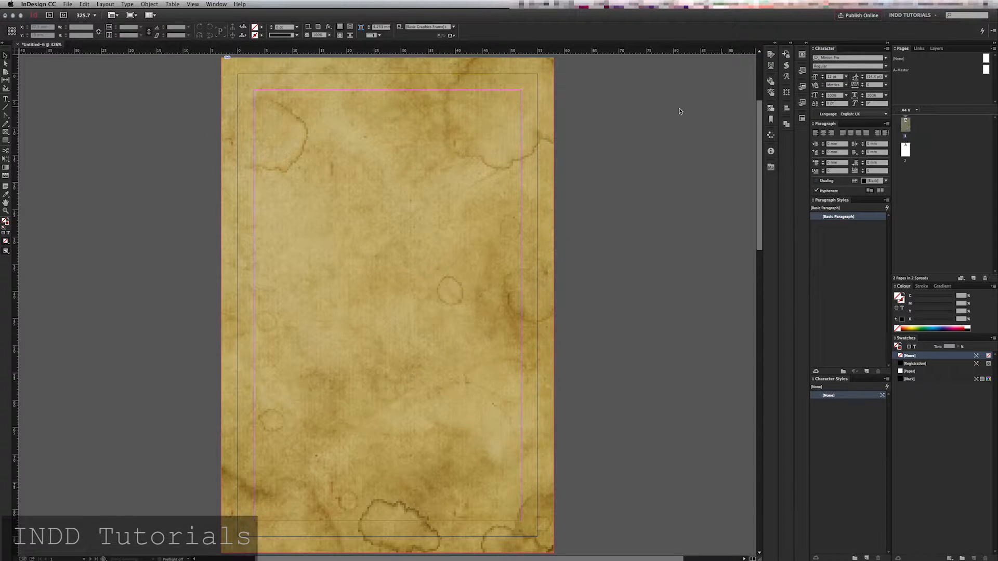
pyautogui.click(543, 114)
pyautogui.rightClick(503, 154)
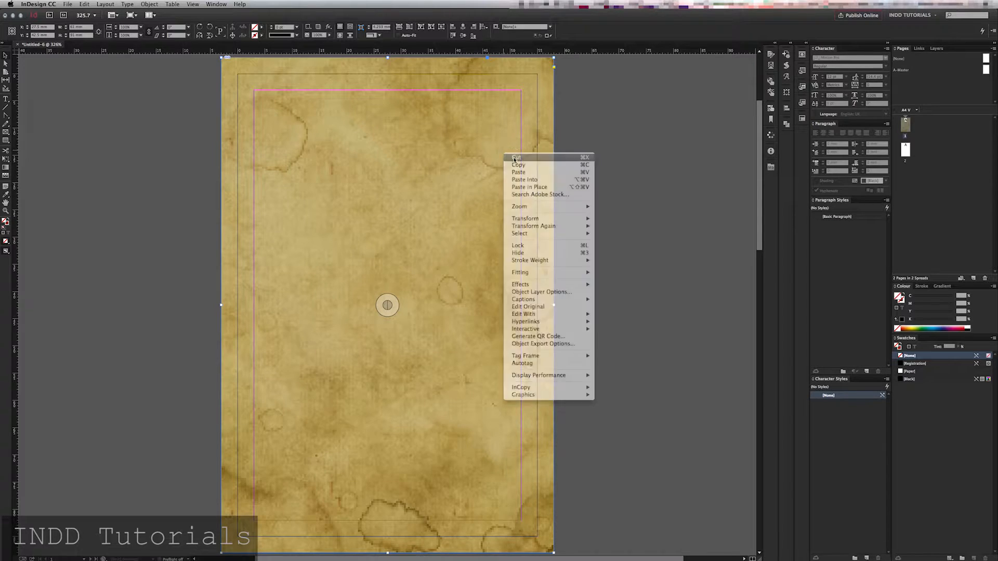
pyautogui.click(514, 157)
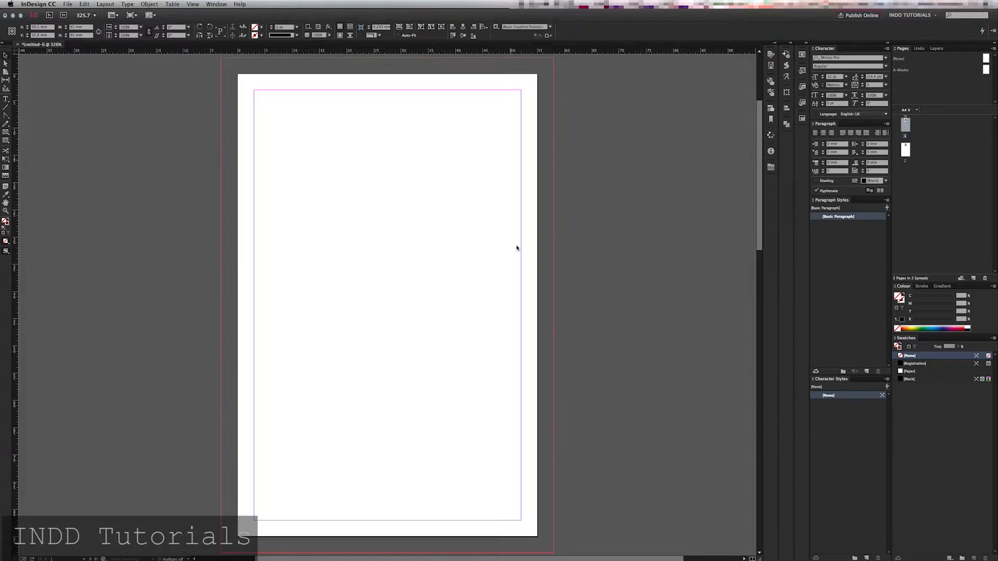
# Open A-Master, paste the paper image in place there, and deselect it.
pyautogui.doubleClick(985, 71)
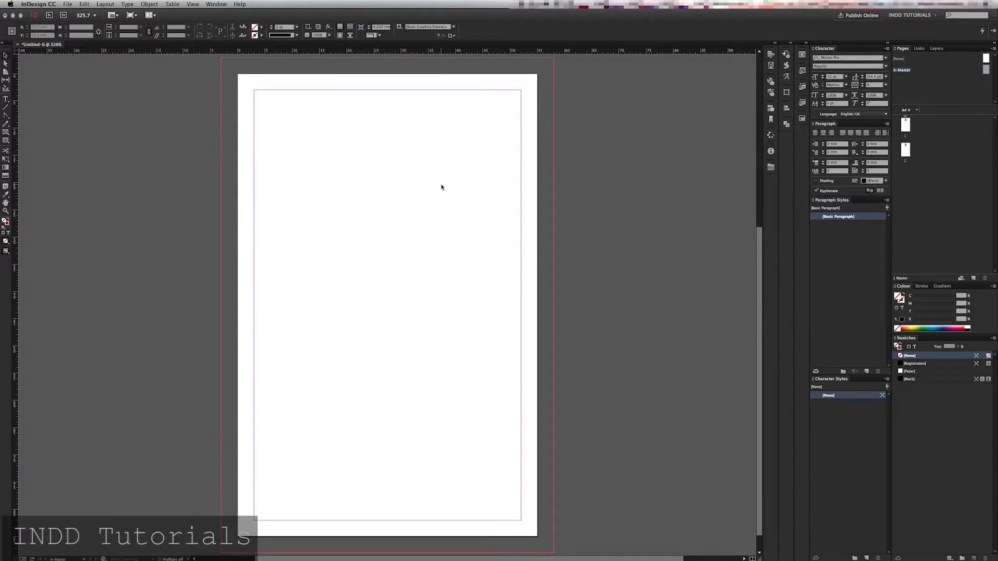
pyautogui.rightClick(525, 173)
pyautogui.click(540, 178)
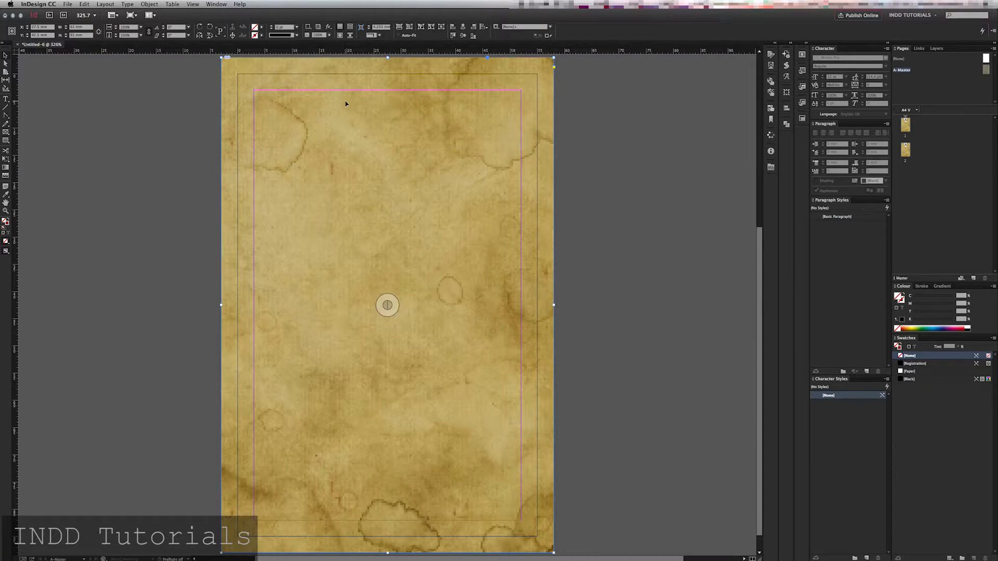
pyautogui.click(640, 133)
# Lower the opacity of the paper image on the master page and deselect it.
pyautogui.click(529, 81)
pyautogui.click(318, 34)
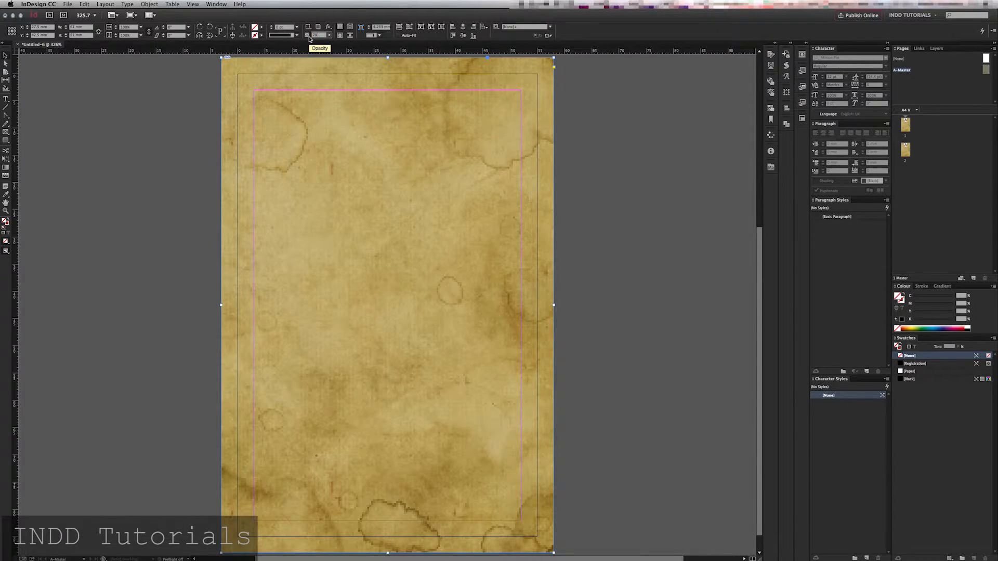
pyautogui.press('Return')
pyautogui.click(595, 115)
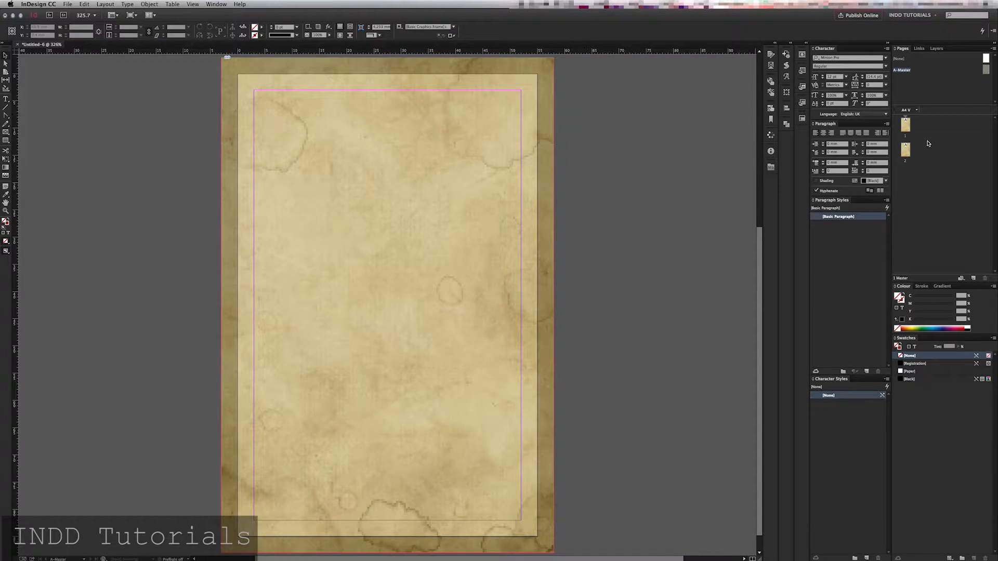
# Delete page 2 from the document and go back to A-Master.
pyautogui.click(913, 155)
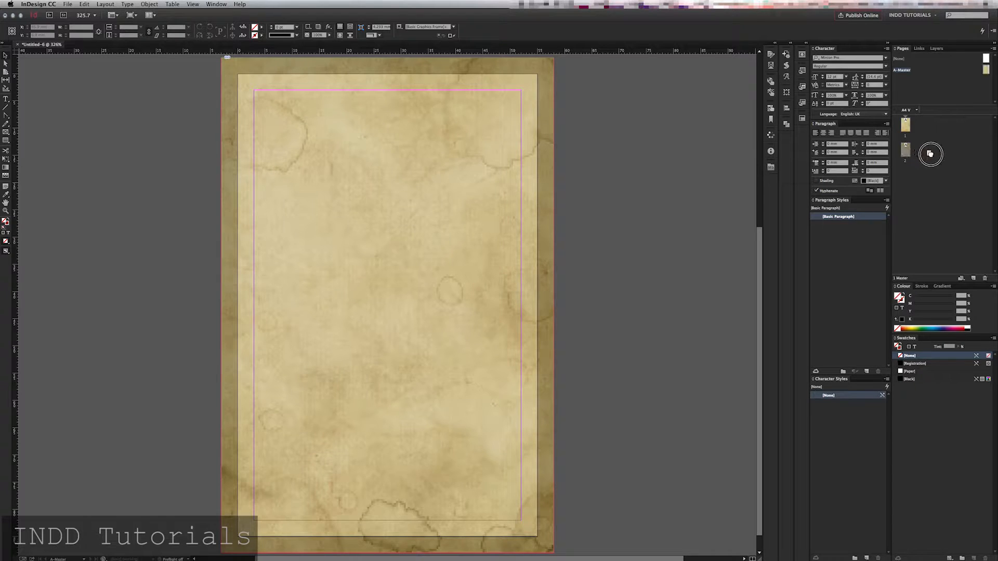
pyautogui.click(986, 278)
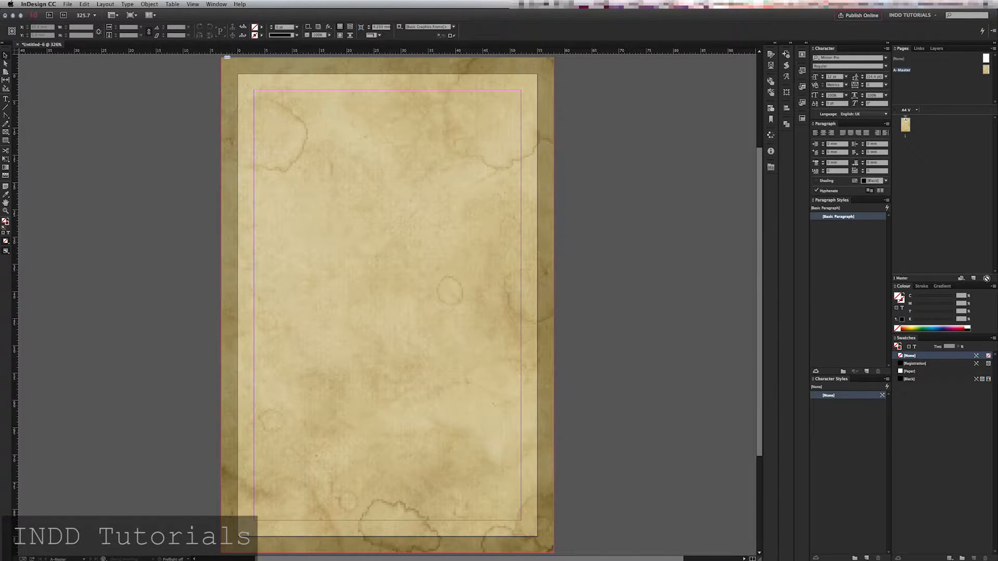
pyautogui.doubleClick(987, 70)
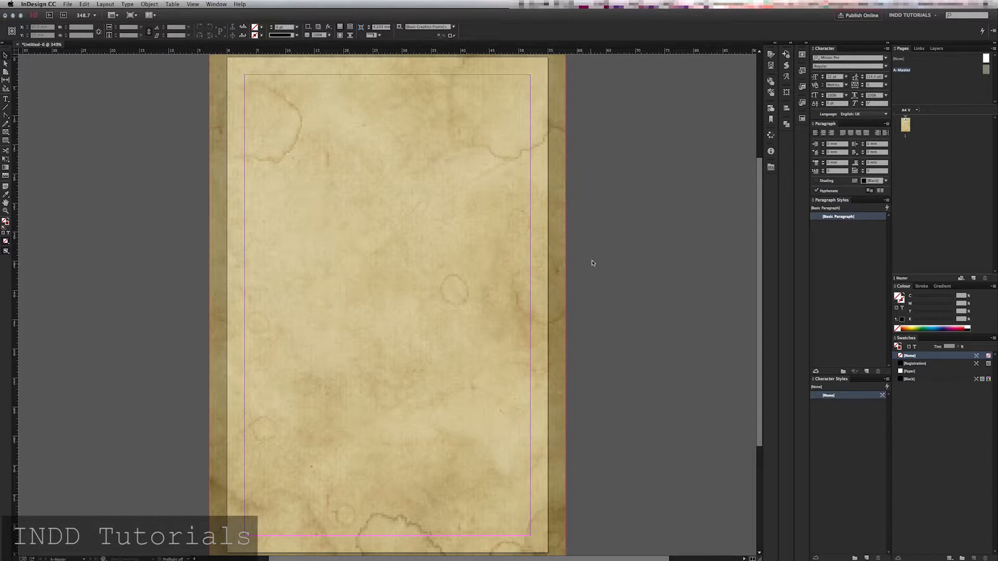
# Switch the display performance to High Quality Display to examine the paper image closely at the page's bleed edge.
pyautogui.click(573, 216)
pyautogui.moveTo(572, 215); pyautogui.dragTo(495, 282)
pyautogui.click(584, 297)
pyautogui.press('super+space')
pyautogui.moveTo(596, 182); pyautogui.dragTo(512, 273)
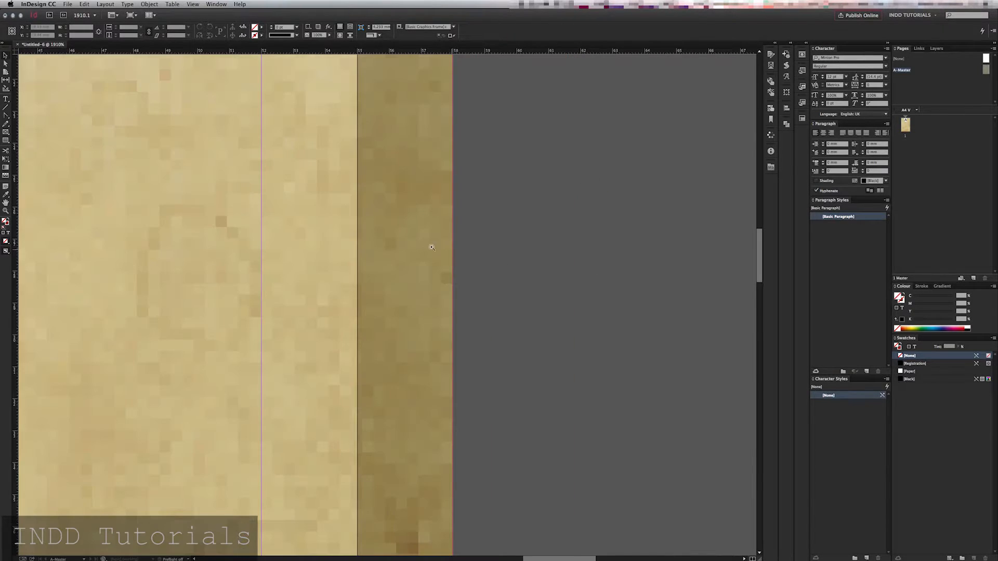
pyautogui.click(192, 5)
pyautogui.moveTo(244, 128)
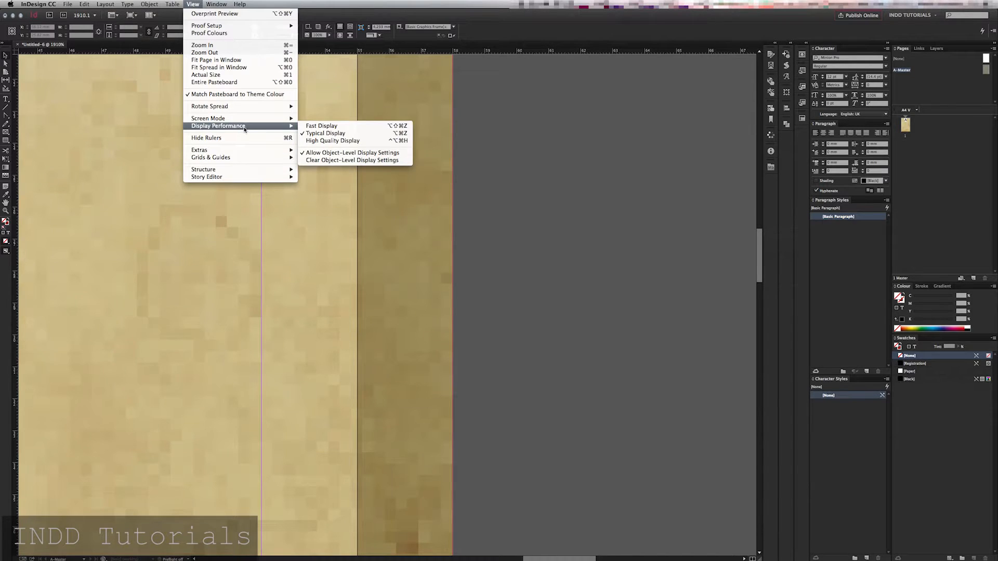
pyautogui.click(327, 140)
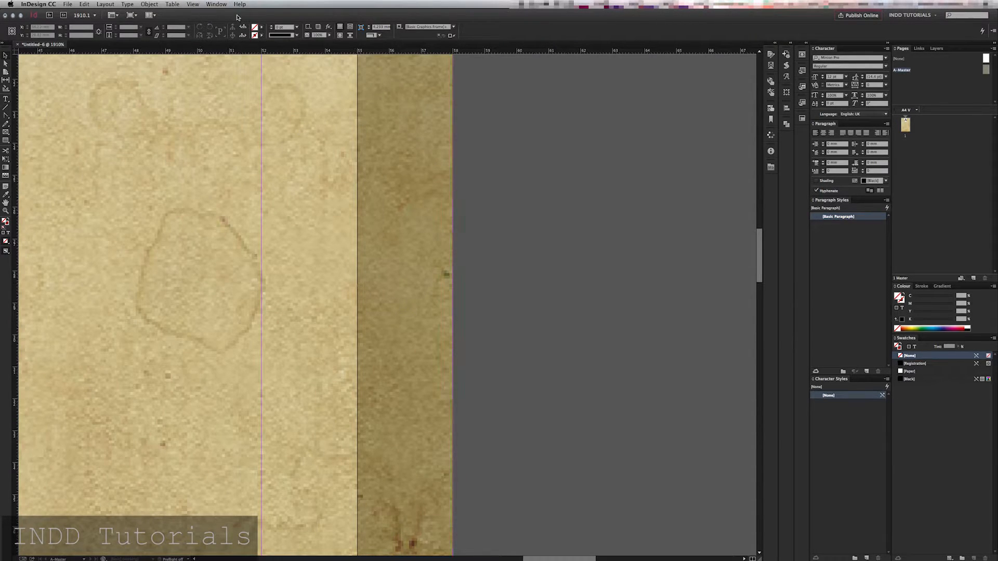
# Set the display performance to Typical Display.
pyautogui.click(192, 4)
pyautogui.moveTo(219, 128)
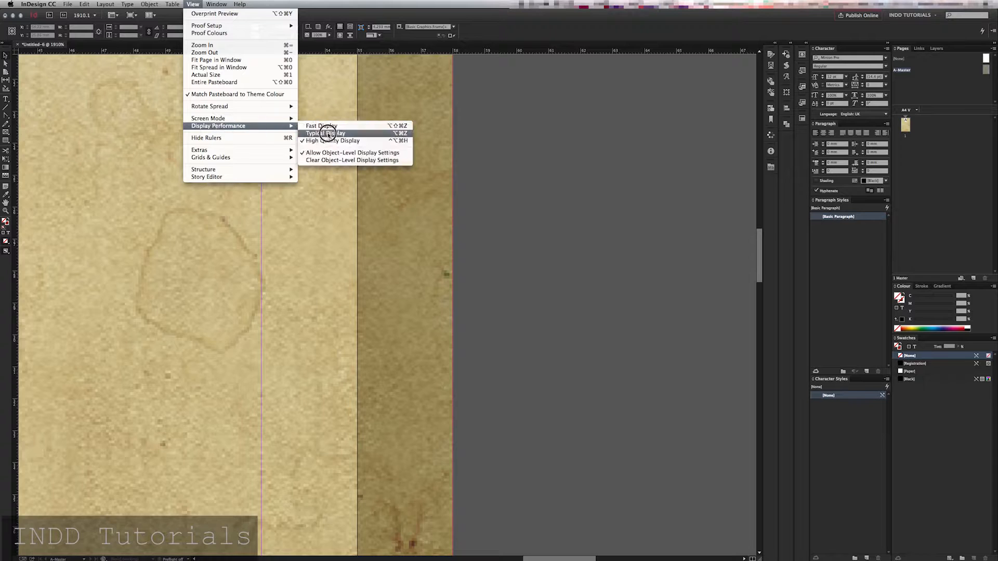
pyautogui.click(327, 134)
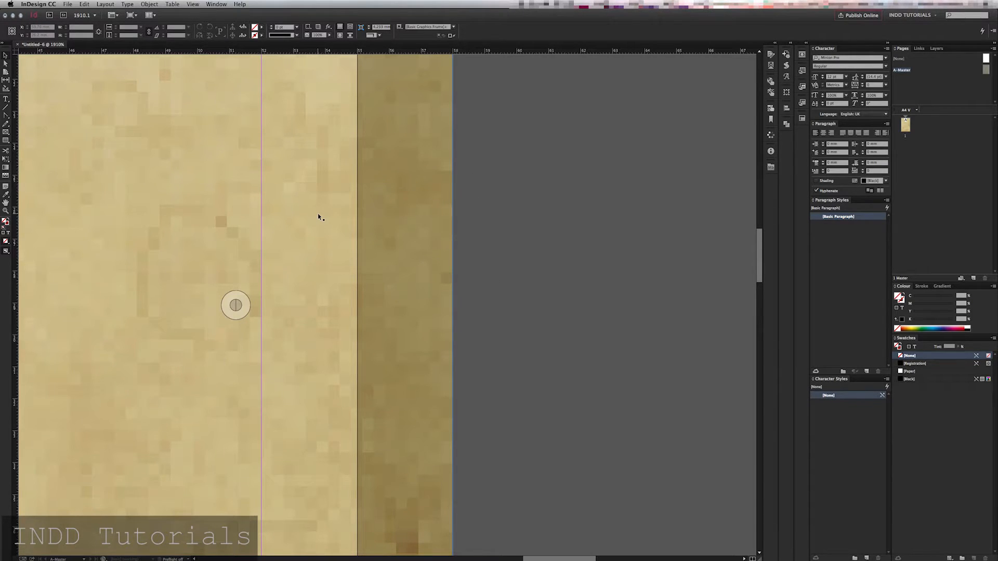
# Switch the screen mode to Preview and view the whole page fitted in the window.
pyautogui.click(193, 5)
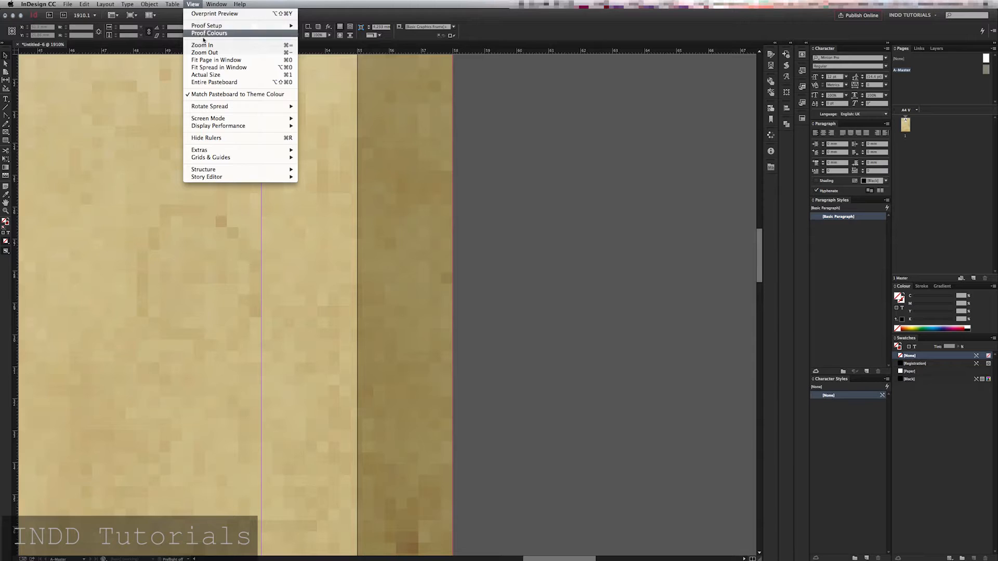
pyautogui.moveTo(225, 121)
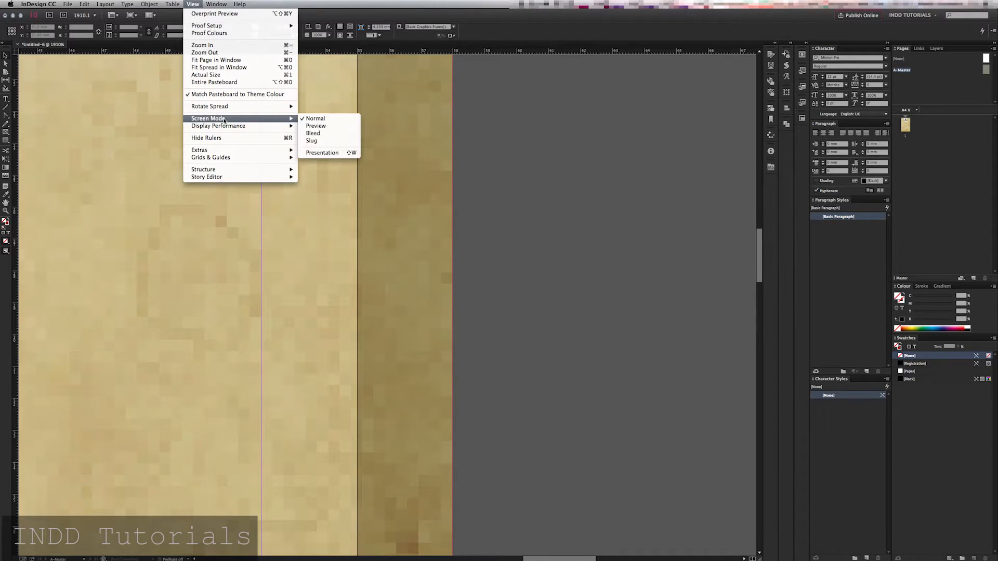
pyautogui.click(330, 127)
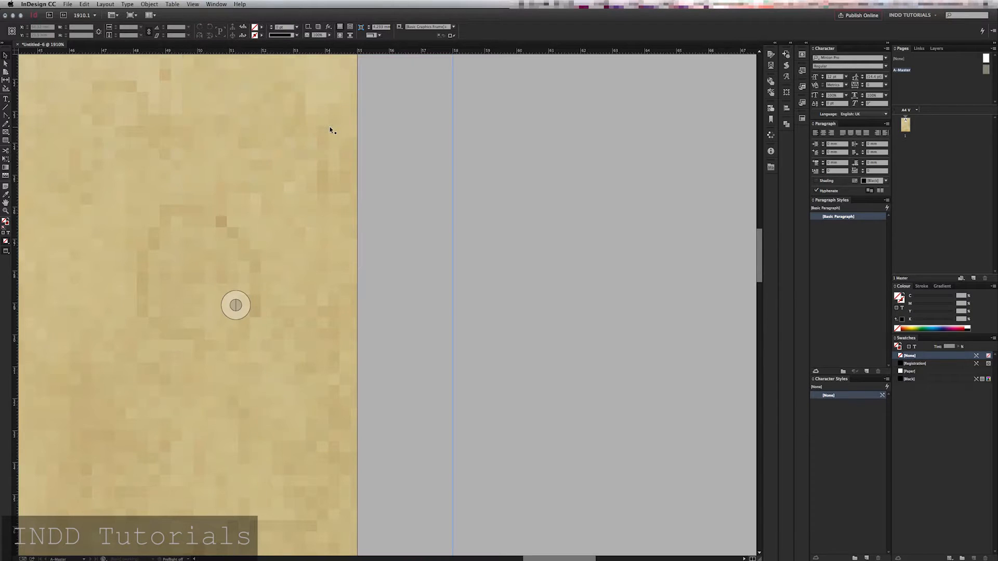
pyautogui.click(494, 231)
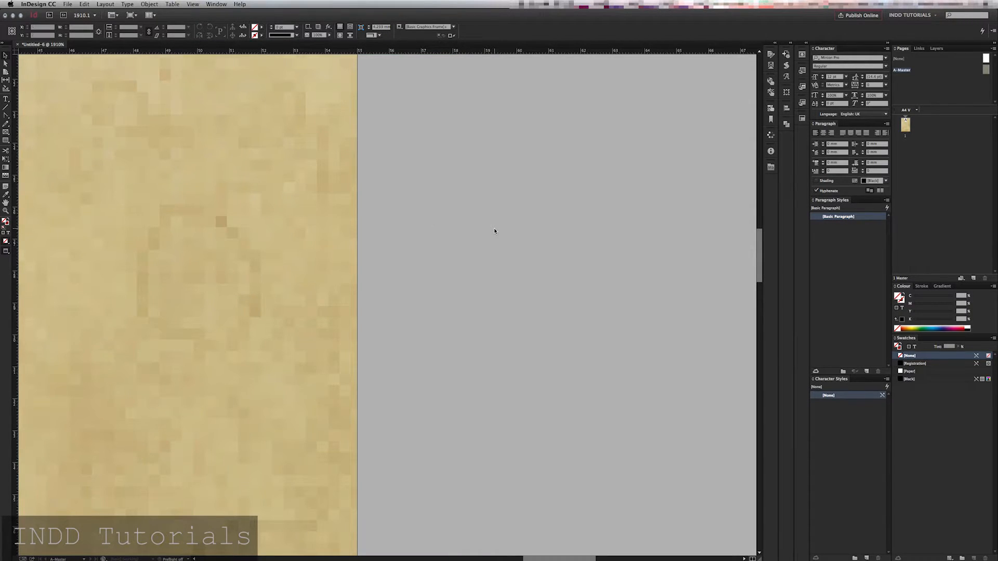
pyautogui.click(297, 258)
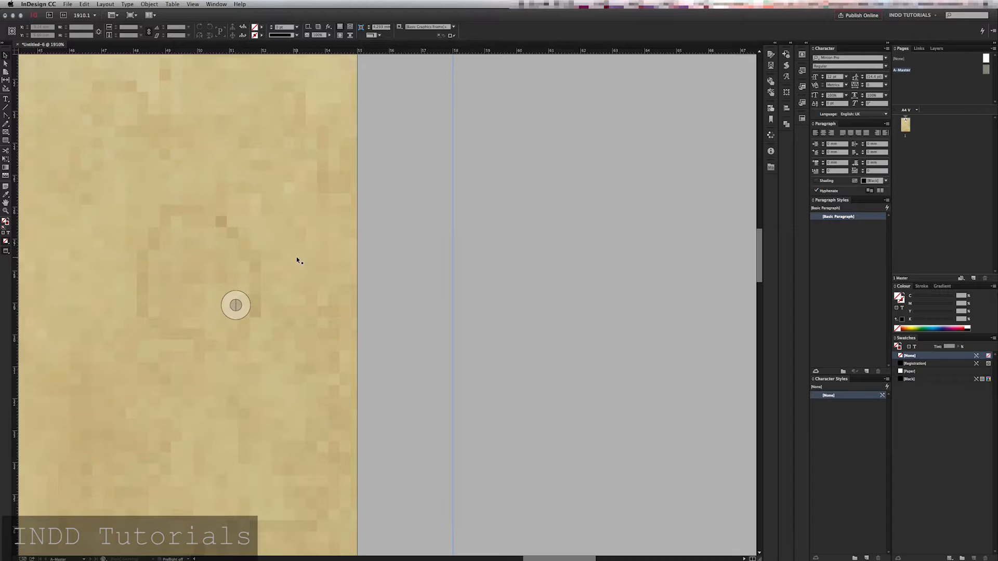
pyautogui.press('super+0')
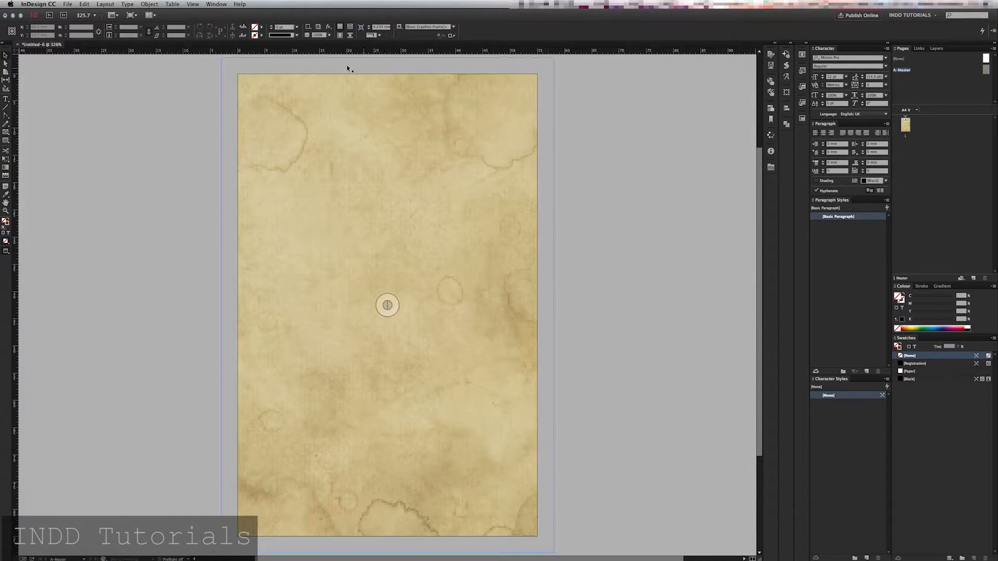
# Check the other screen modes without applying one, and return the page to the Normal screen mode.
pyautogui.click(192, 4)
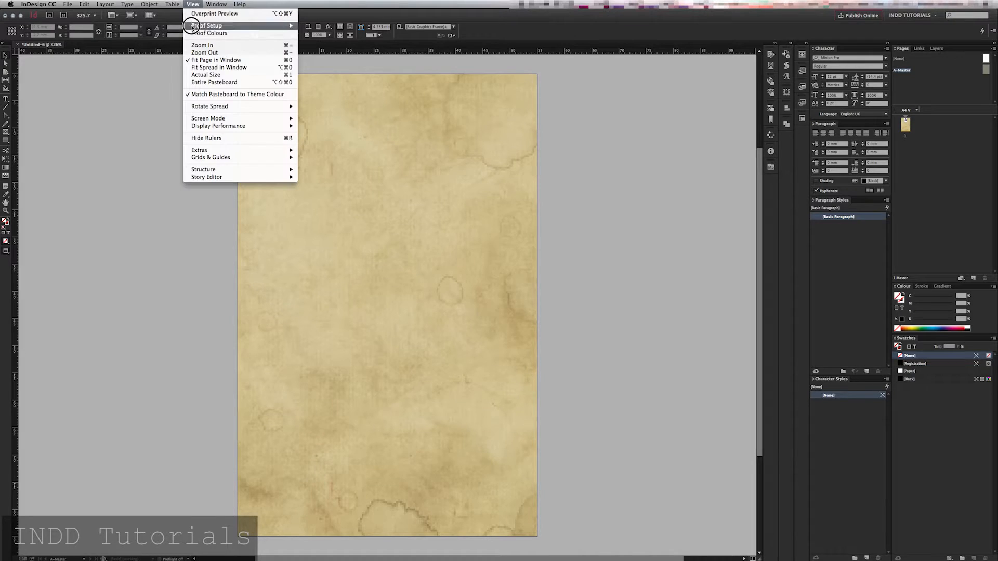
pyautogui.moveTo(274, 118)
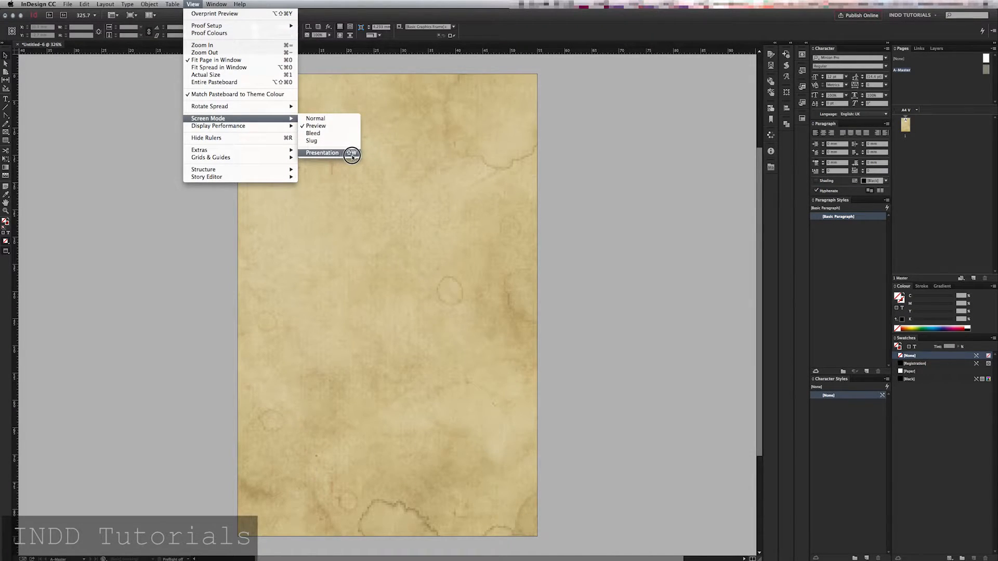
pyautogui.click(604, 151)
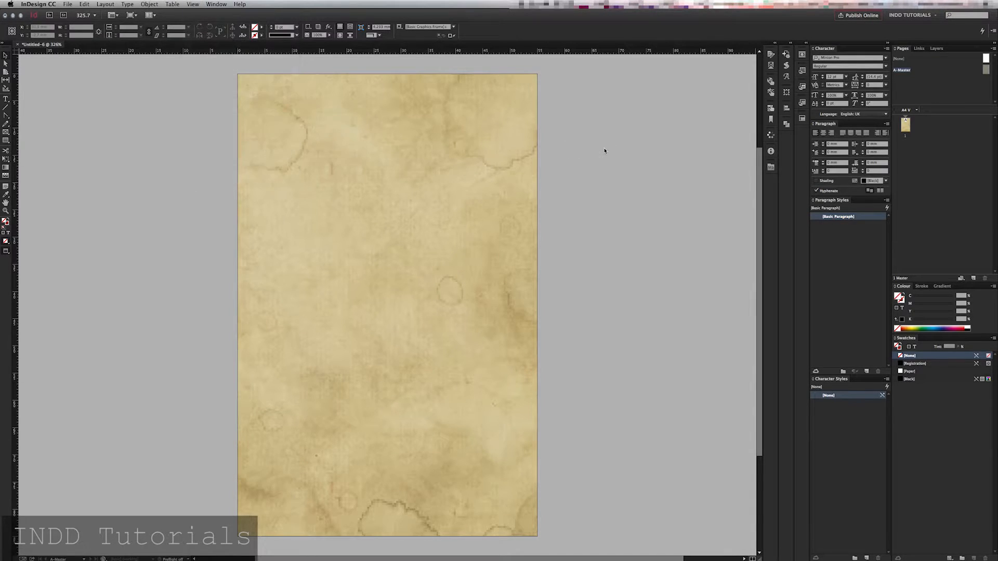
pyautogui.press('w')
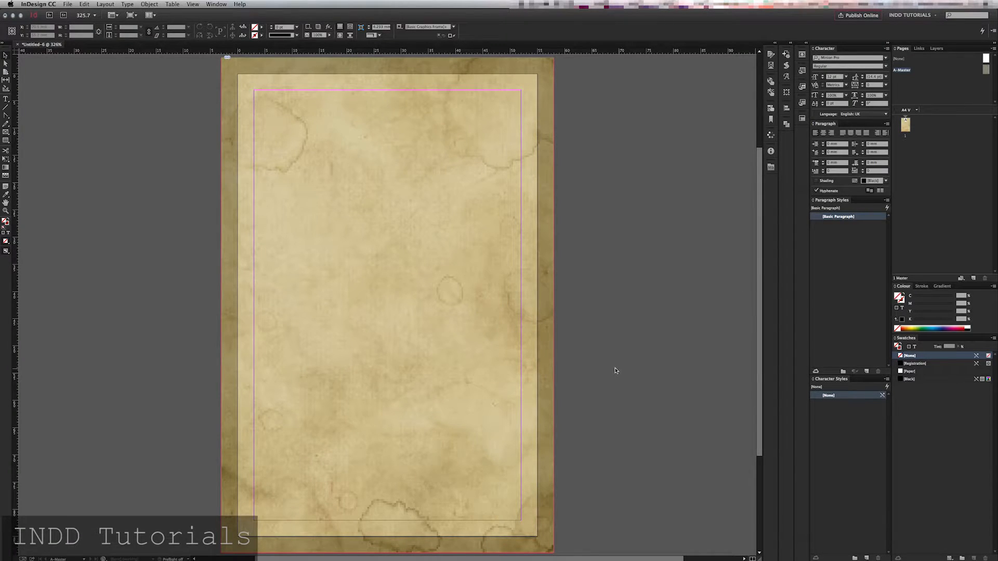
# Open page 1 and draw a 30 × 30 mm rectangle frame from the upper-left corner of the margins.
pyautogui.doubleClick(905, 125)
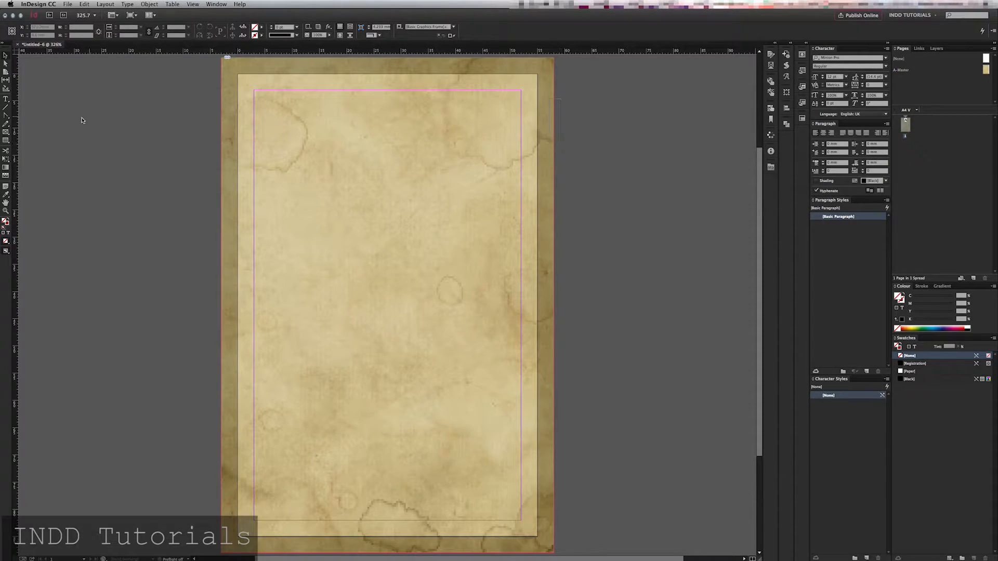
pyautogui.click(6, 99)
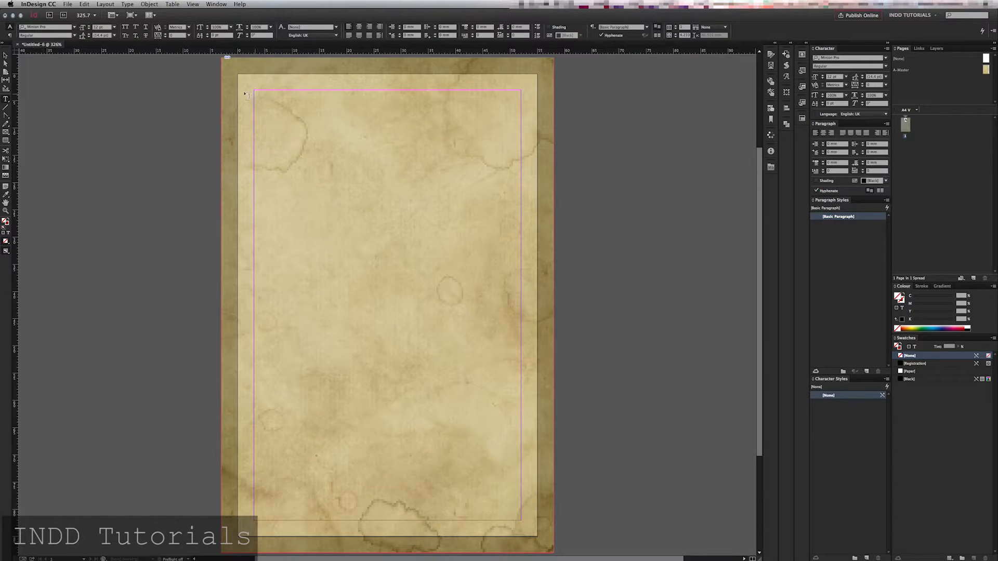
pyautogui.click(5, 133)
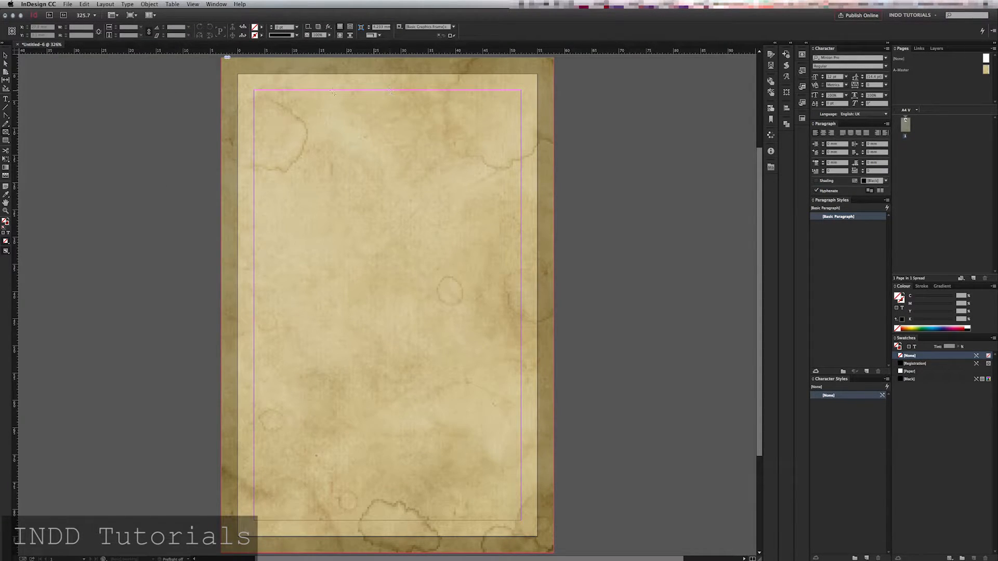
pyautogui.moveTo(255, 91); pyautogui.dragTo(418, 253)
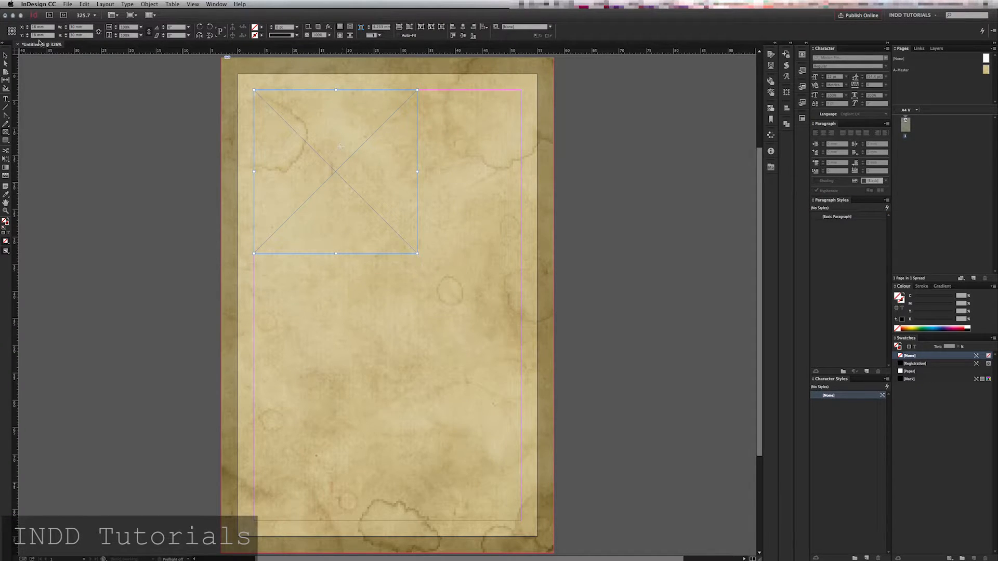
# Toggle Smart Guides and move the square frame to the horizontal centre of the page against the top margin.
pyautogui.click(5, 56)
pyautogui.moveTo(377, 166); pyautogui.dragTo(556, 162)
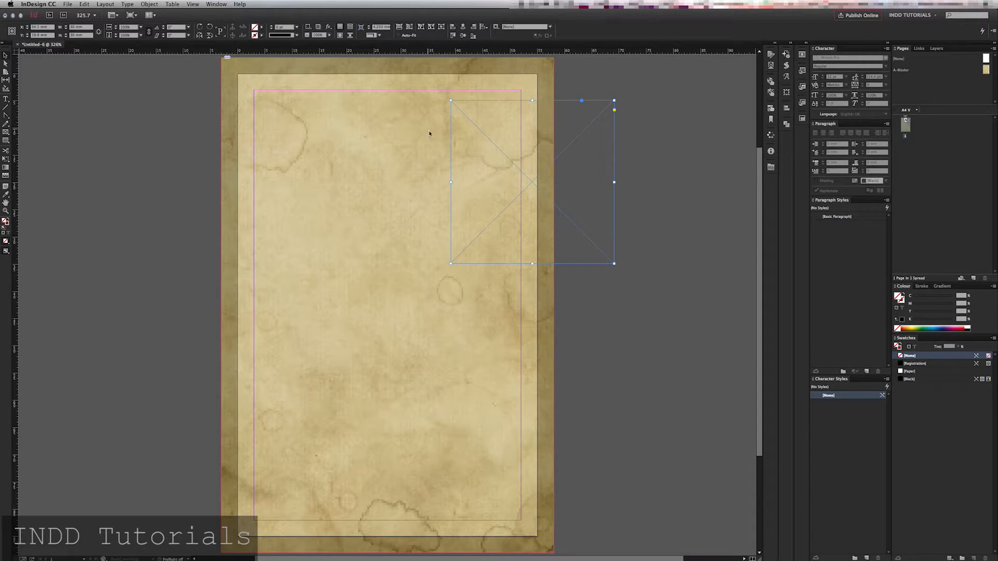
pyautogui.click(197, 5)
pyautogui.moveTo(214, 170)
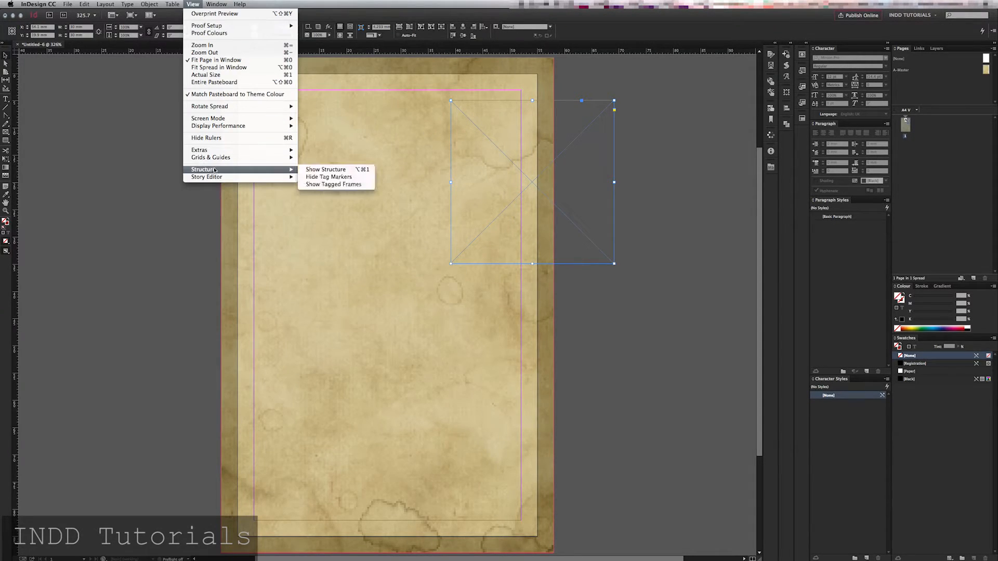
pyautogui.moveTo(223, 152)
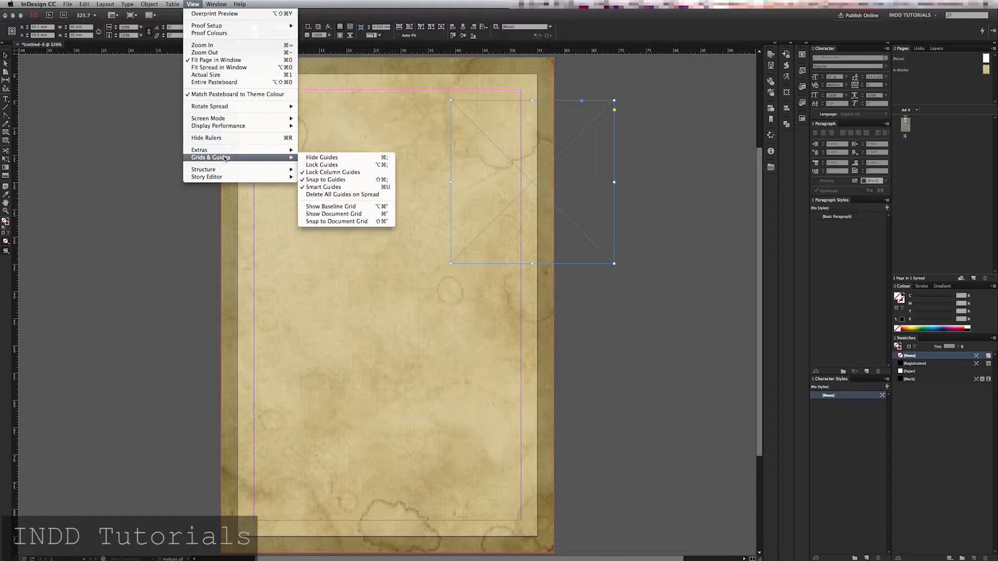
pyautogui.click(340, 187)
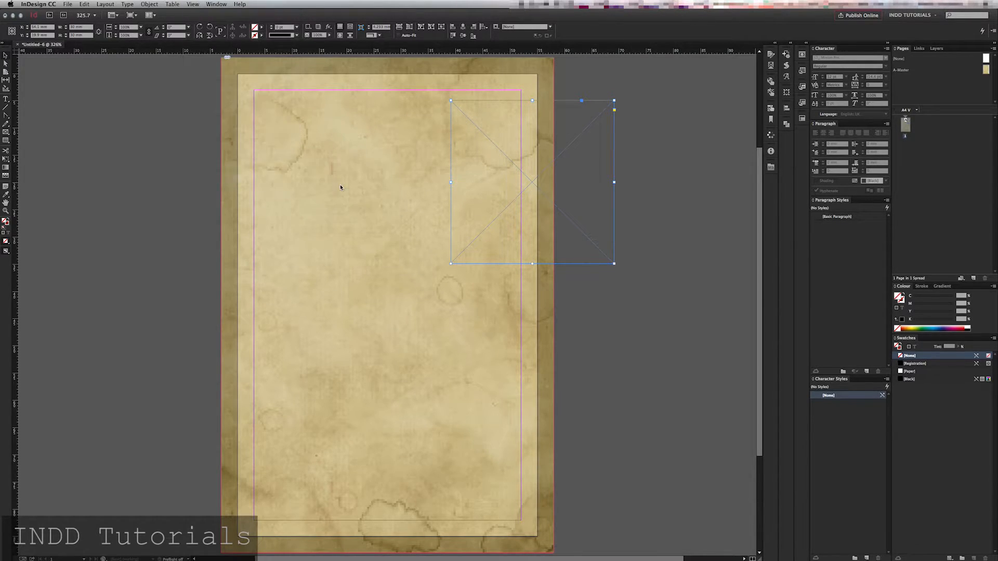
pyautogui.moveTo(553, 182); pyautogui.dragTo(411, 145)
pyautogui.click(638, 208)
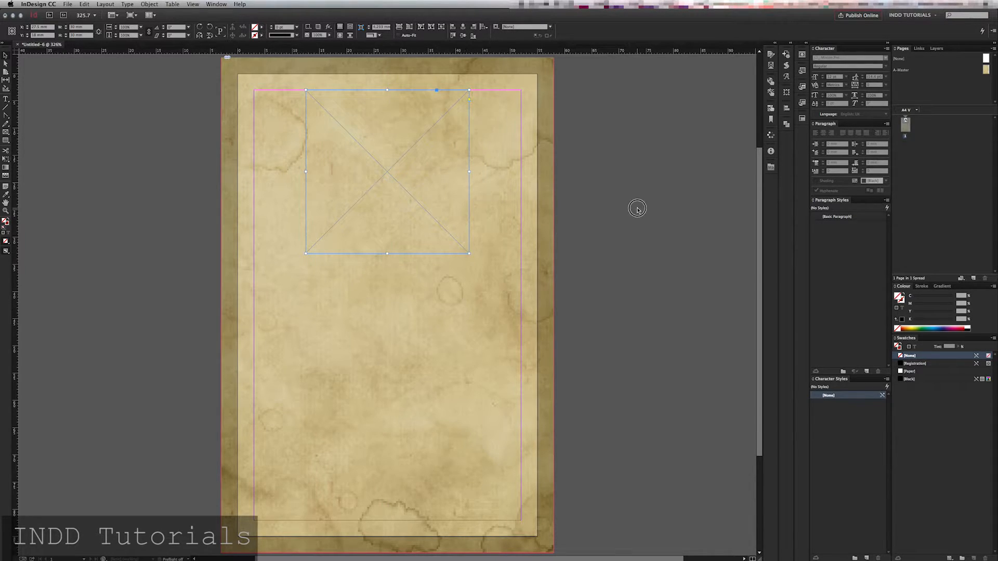
# Draw a text frame of about 49 × 49 mm between the margins below the square frame and centre-align its text.
pyautogui.click(447, 134)
pyautogui.click(6, 99)
pyautogui.moveTo(256, 522); pyautogui.dragTo(518, 254)
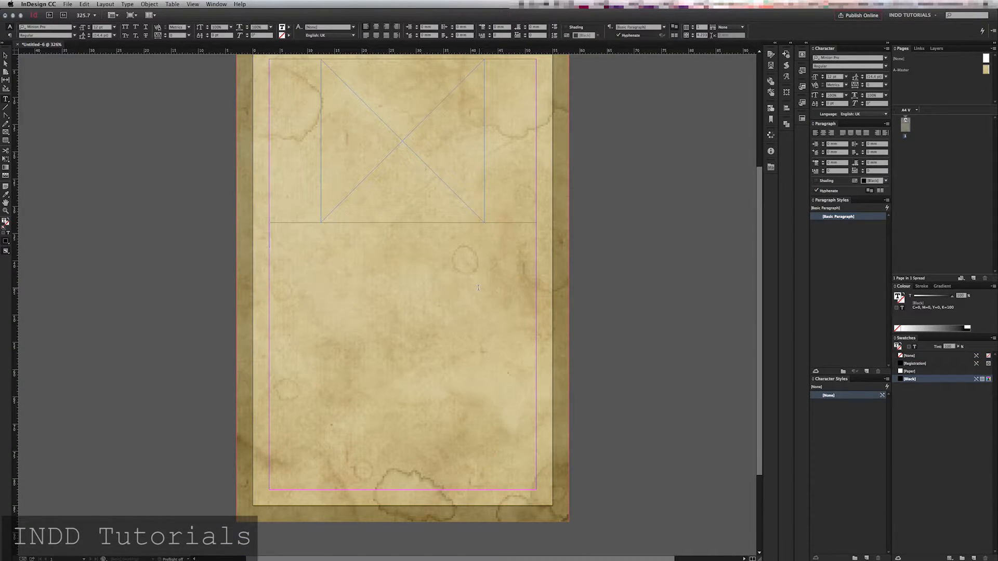
pyautogui.click(825, 133)
# Enter the sample person's full name on the first line of the text frame and a job title line beneath it.
pyautogui.write('Sample')
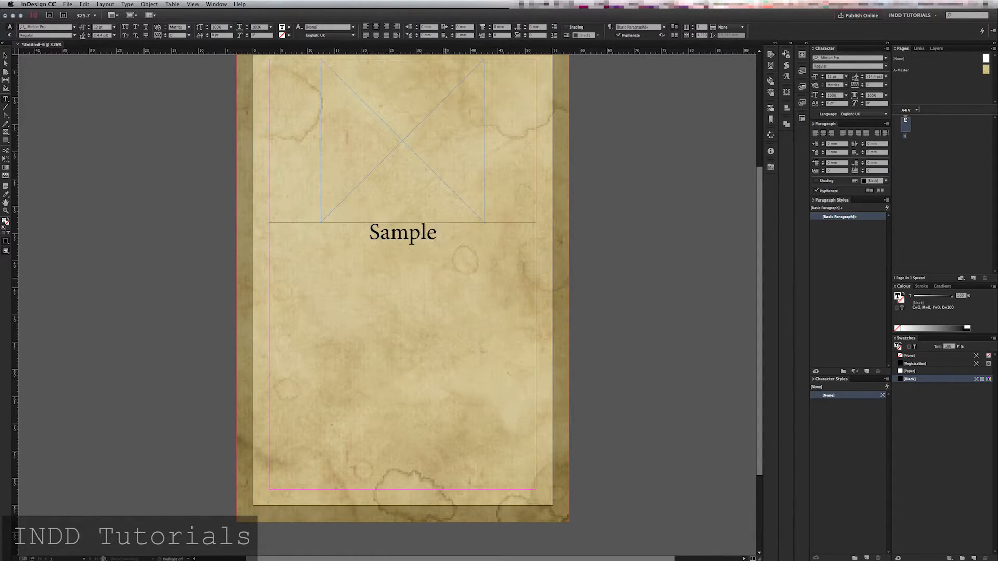
pyautogui.write(' Sa')
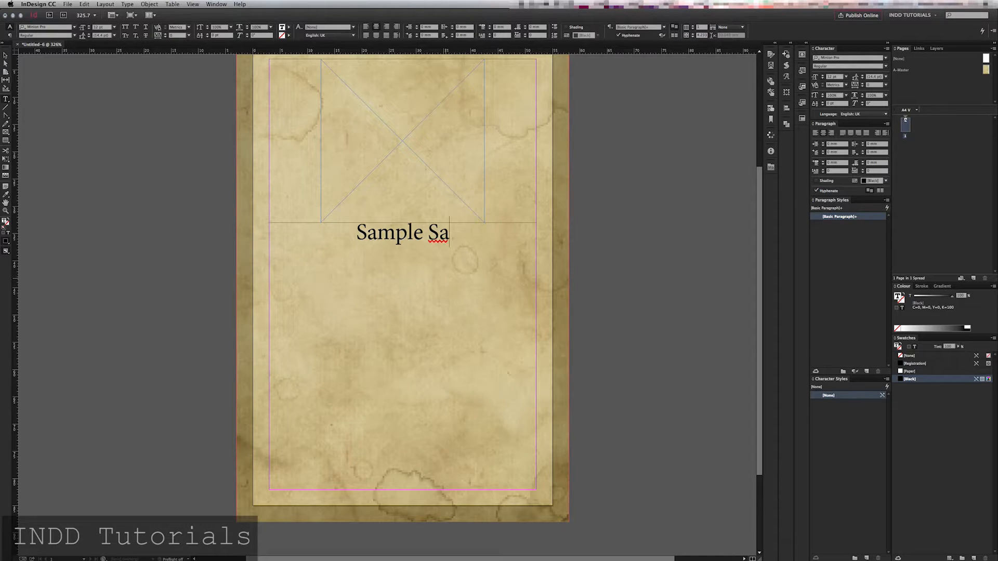
pyautogui.write('mu')
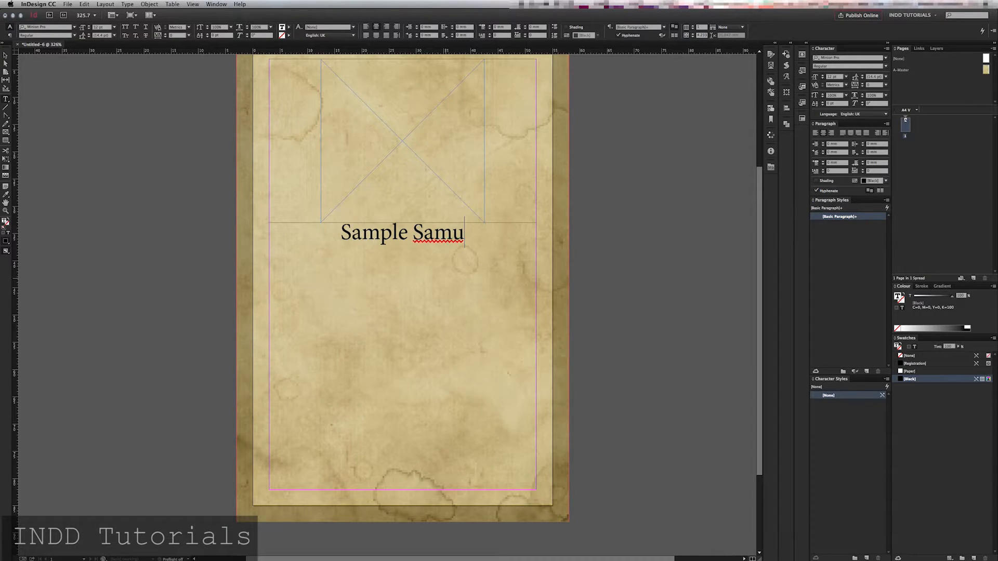
pyautogui.write('el')
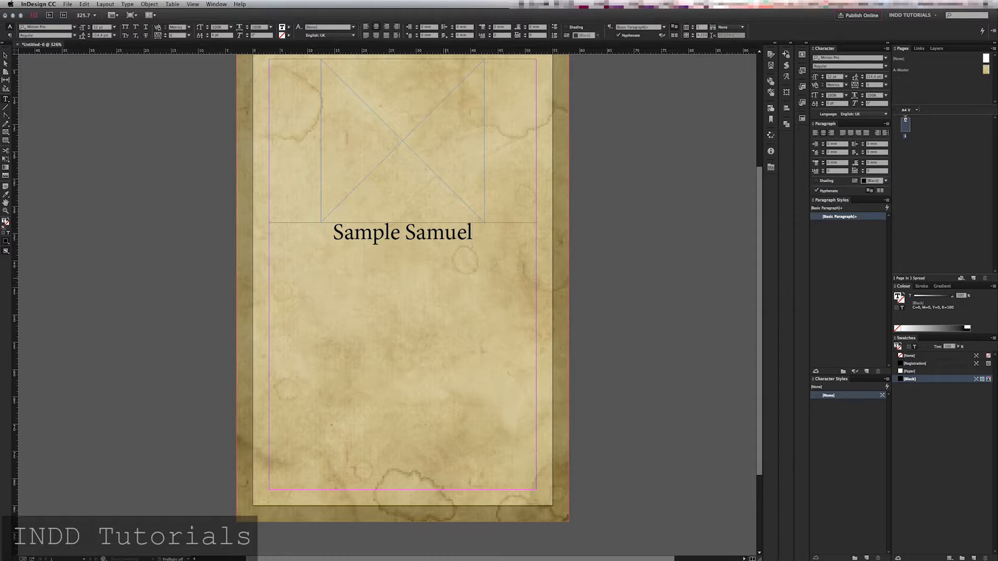
pyautogui.write('Sam')
pyautogui.write('"')
pyautogui.press('BackSpace')
pyautogui.write("'s")
pyautogui.write(' job title')
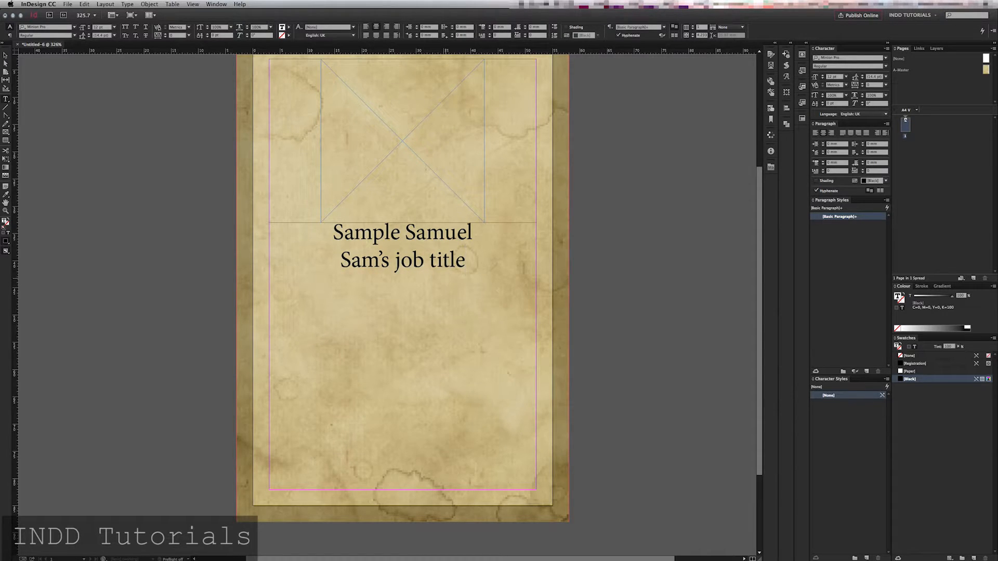
# Add the contact's e-mail address as a new line below the job title.
pyautogui.write('E')
pyautogui.press('BackSpace')
pyautogui.write('sample.sa')
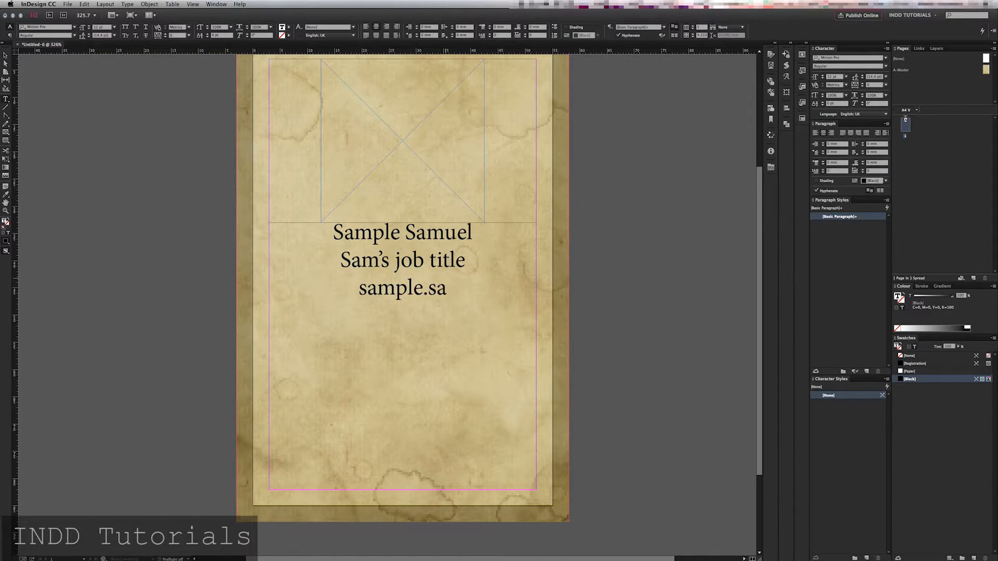
pyautogui.write('m@yourdomain.com')
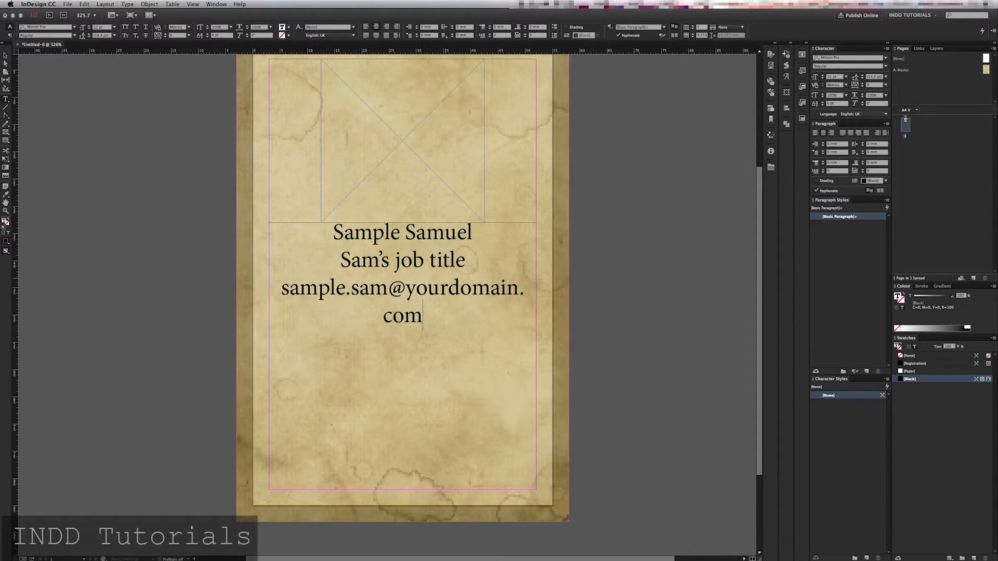
pyautogui.press('Return')
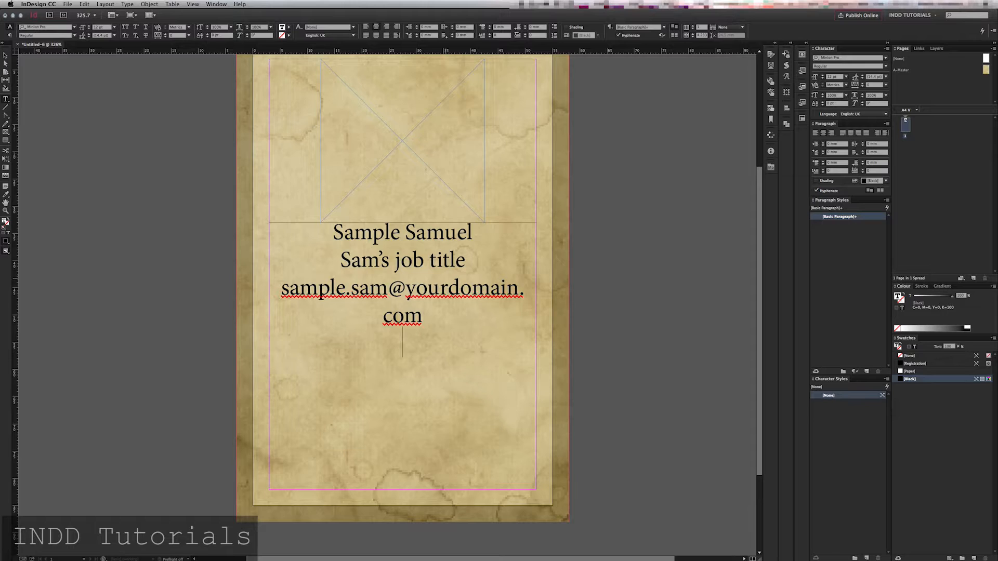
# Add the label "cell number:" below the e-mail line and enter the phone number on the line after it.
pyautogui.write('cell')
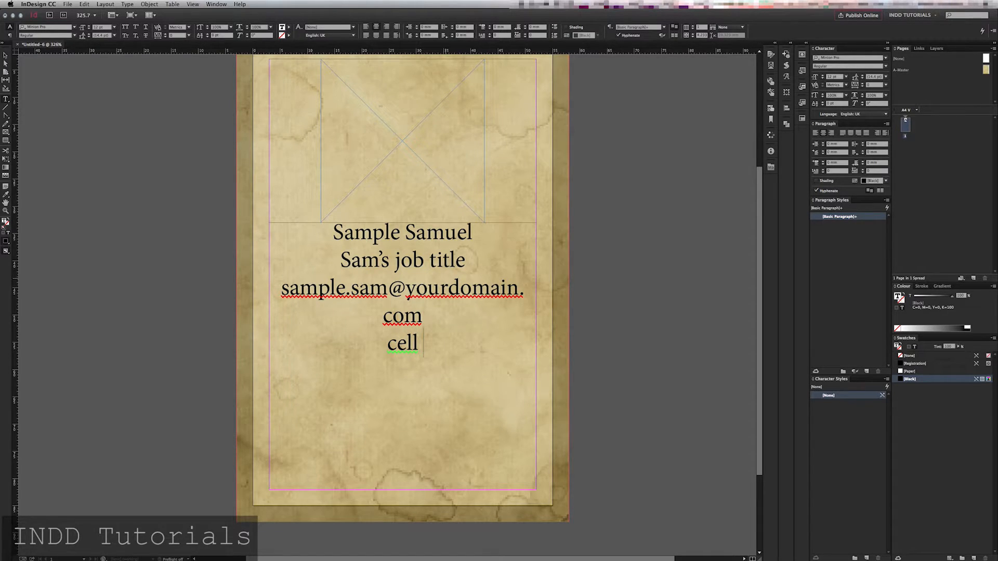
pyautogui.write(' number:')
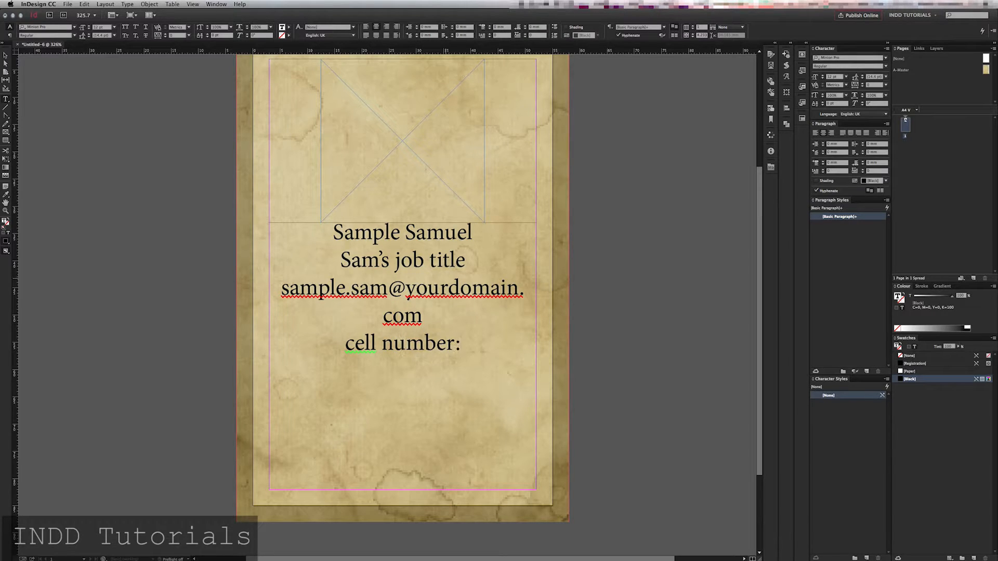
pyautogui.press('Return')
pyautogui.write('0123')
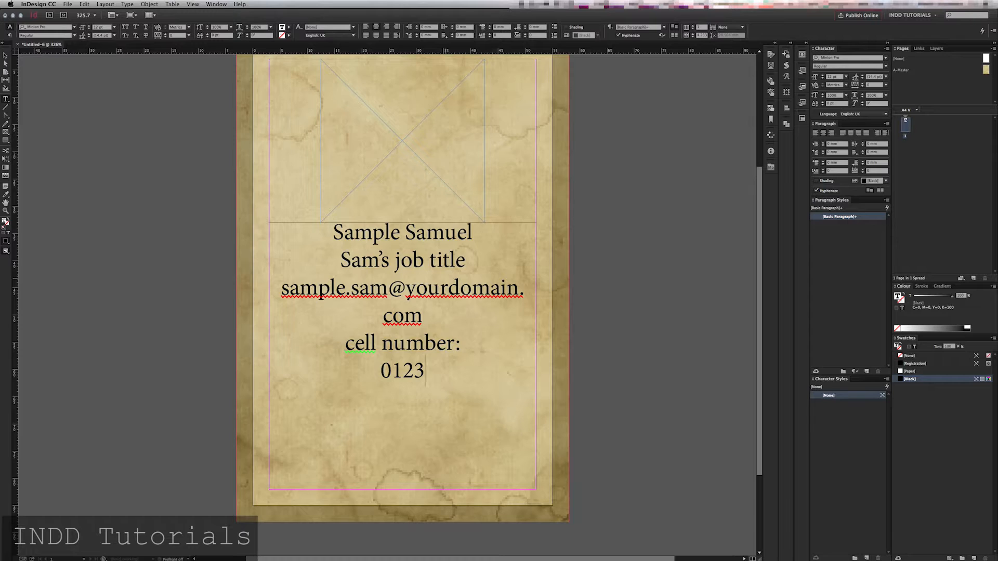
pyautogui.write('456 7')
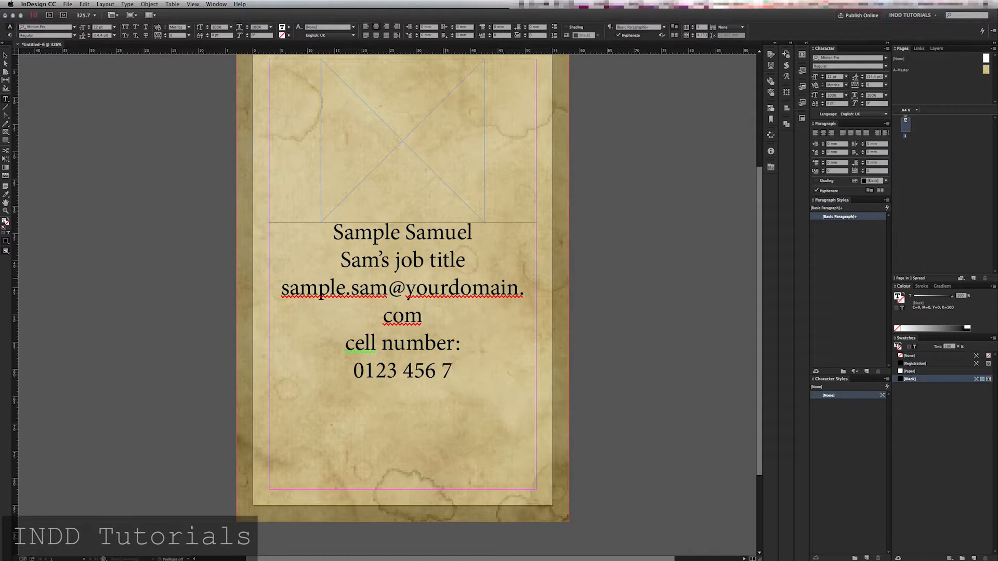
pyautogui.write('890')
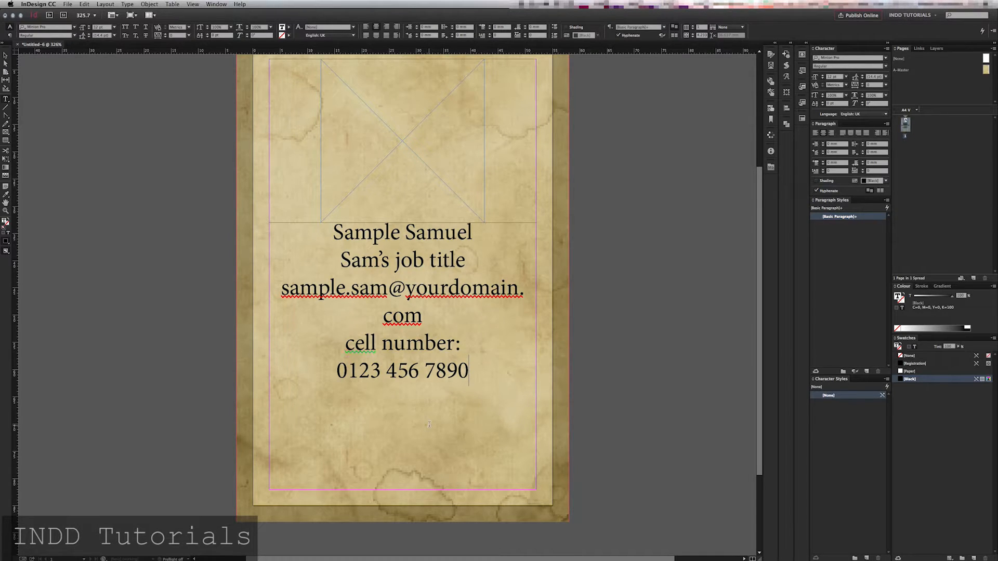
# Add the label "Address:" below the phone number and enter the contact's postal address on the line after it.
pyautogui.write('Address')
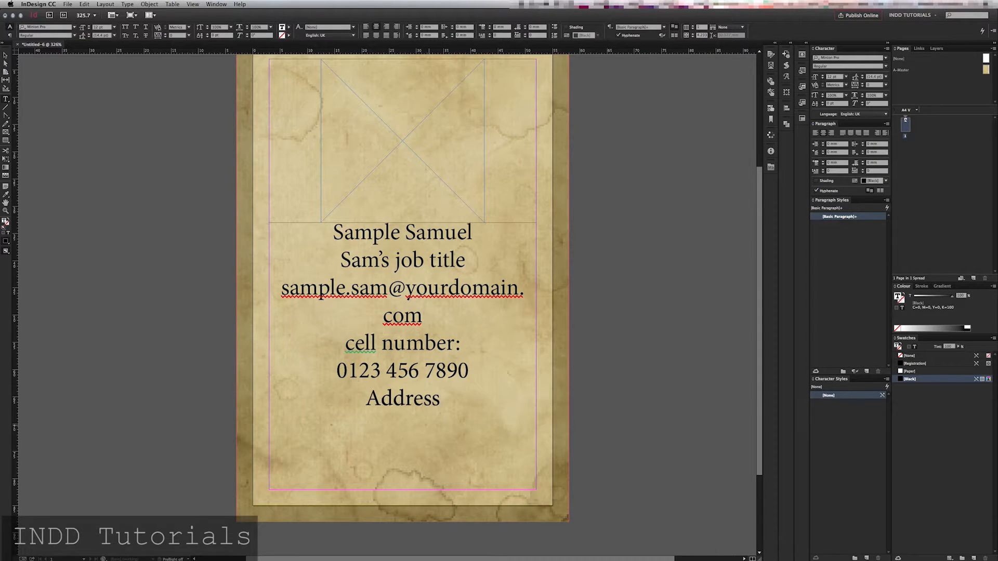
pyautogui.write(':')
pyautogui.press('Return')
pyautogui.write('Samplet')
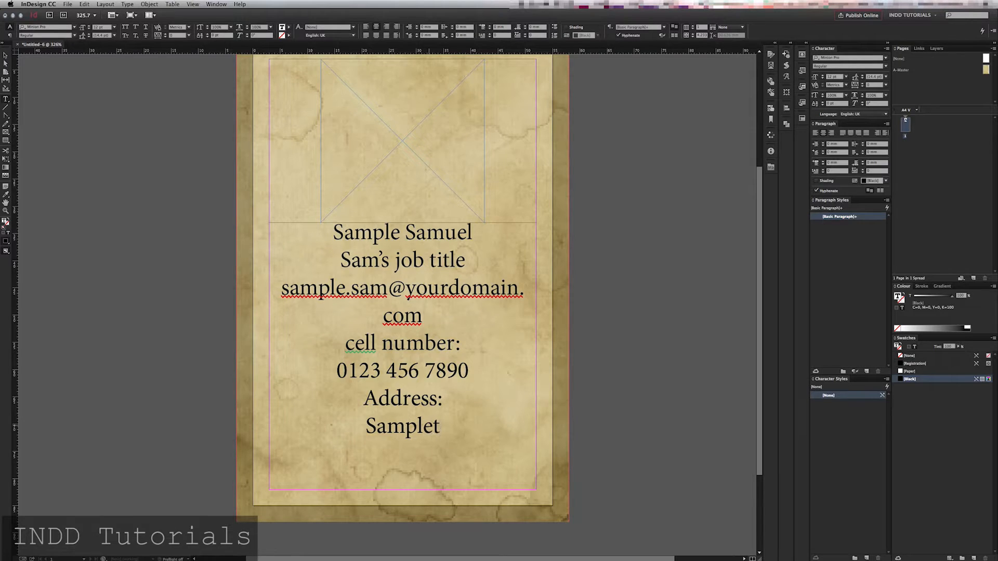
pyautogui.write('on, Demo S')
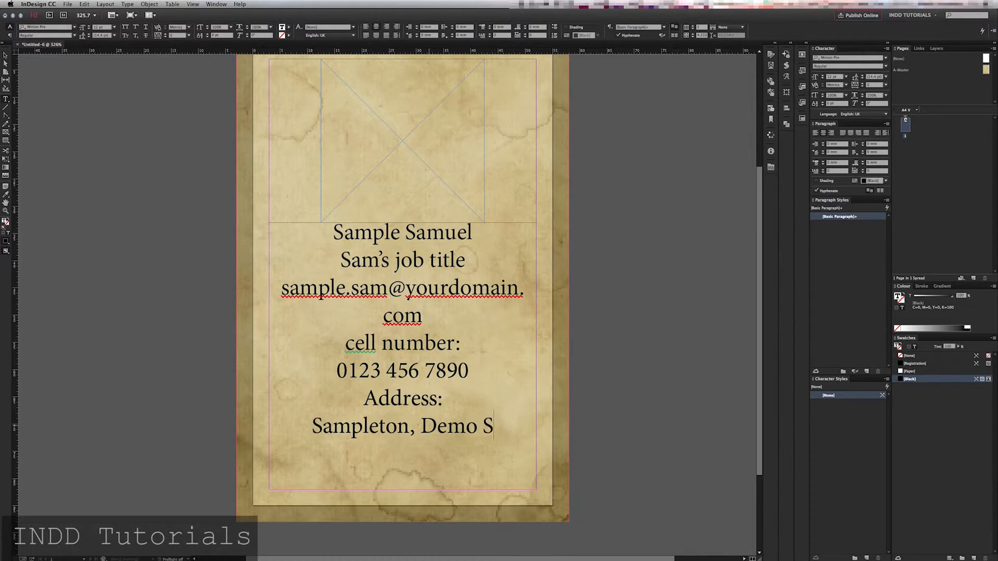
pyautogui.press('BackSpace')
pyautogui.write('Ste')
pyautogui.press('BackSpace')
pyautogui.write('r. 1')
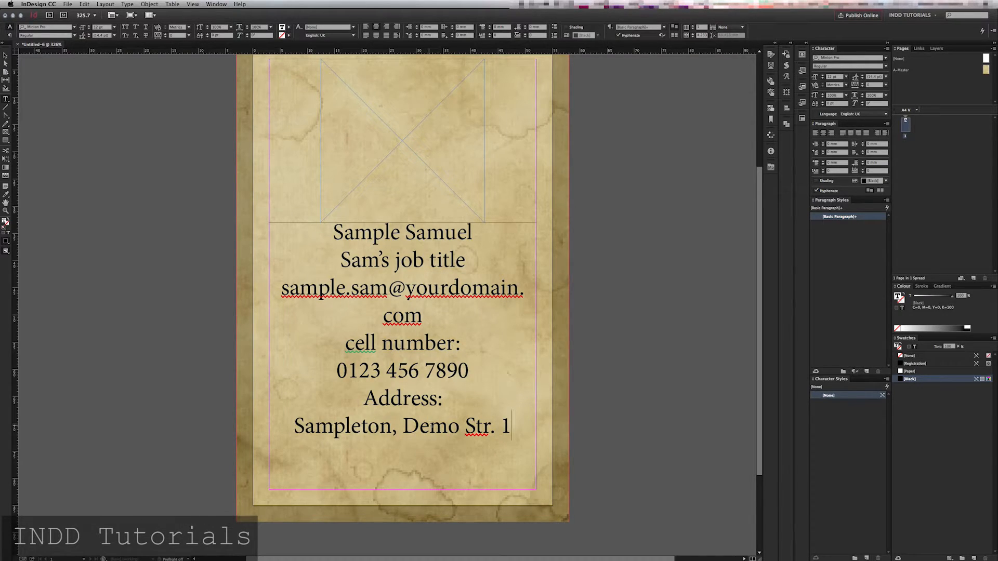
# Fill the square frame above the text with the Black swatch and switch the page to Preview mode.
pyautogui.scroll(1, 571, 265)
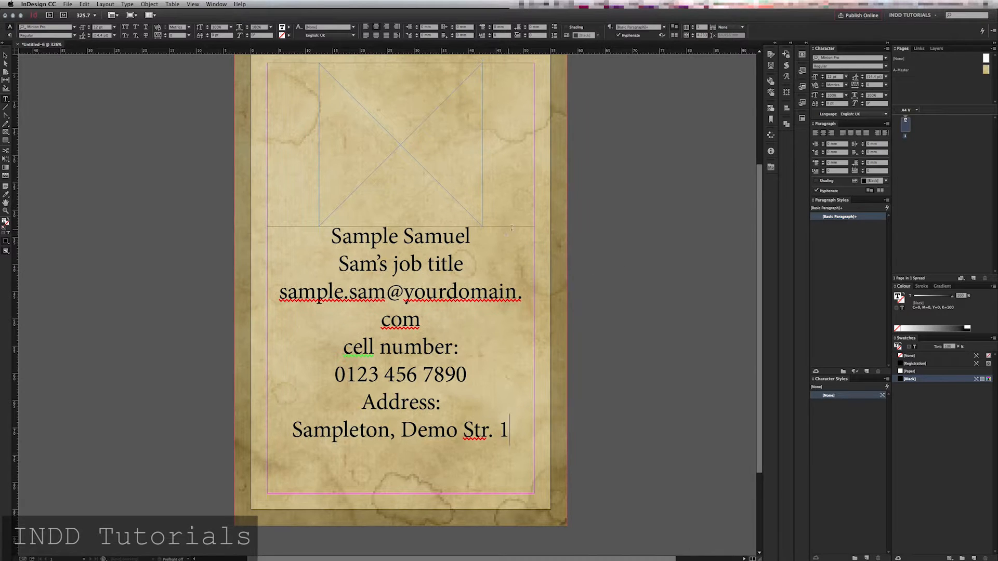
pyautogui.click(763, 305)
pyautogui.moveTo(763, 305); pyautogui.dragTo(763, 286)
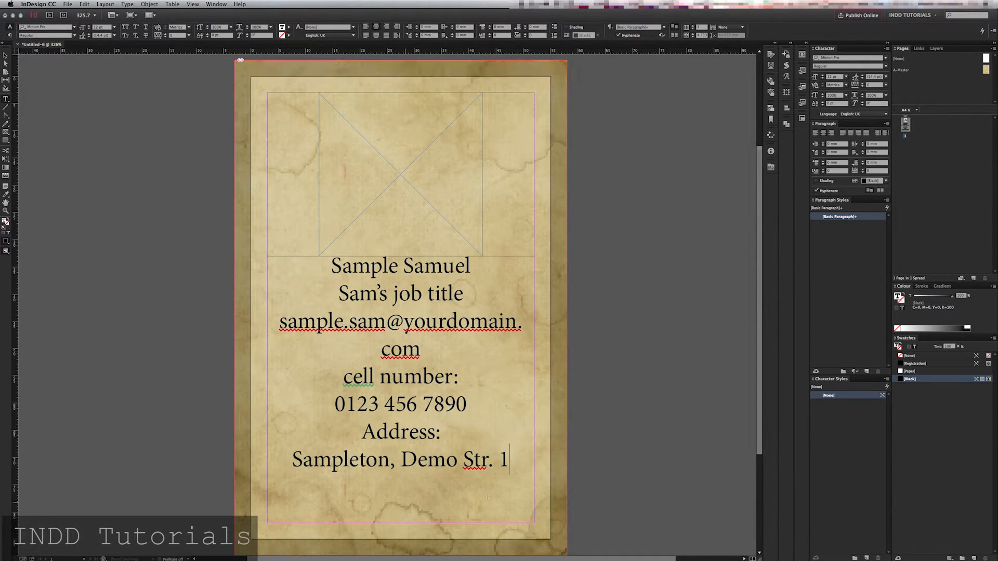
pyautogui.hscroll(1, 523, 292)
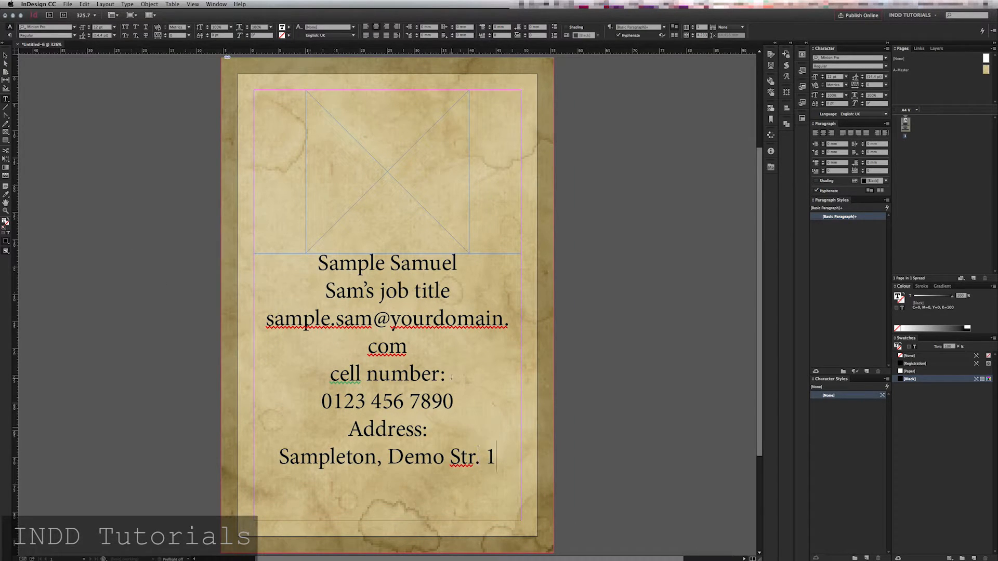
pyautogui.press('Escape')
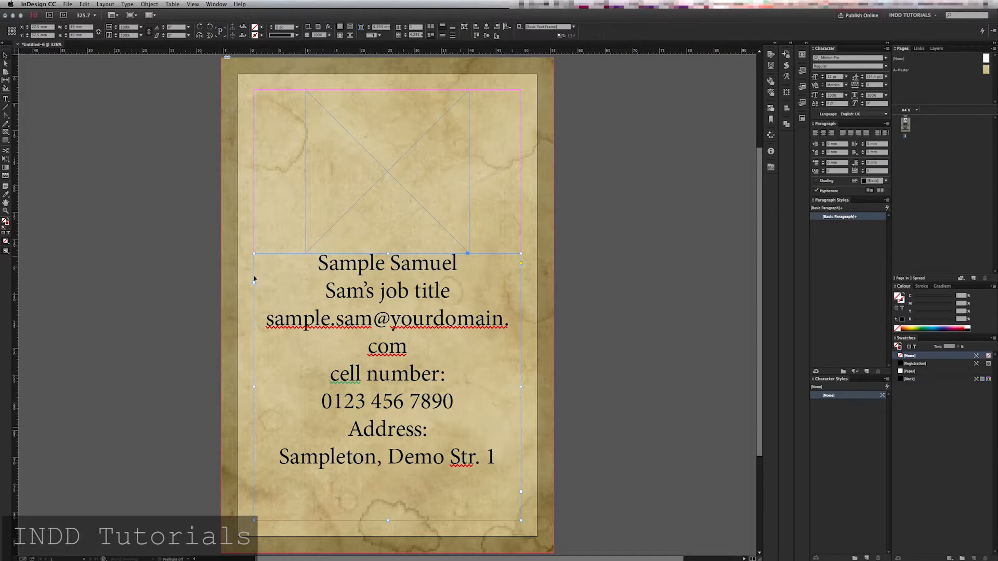
pyautogui.click(349, 213)
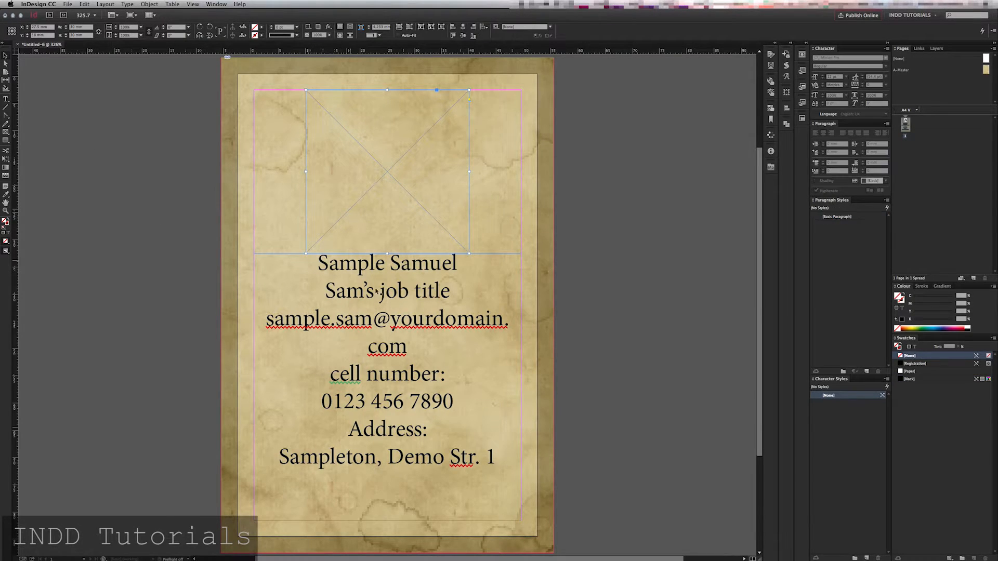
pyautogui.click(920, 379)
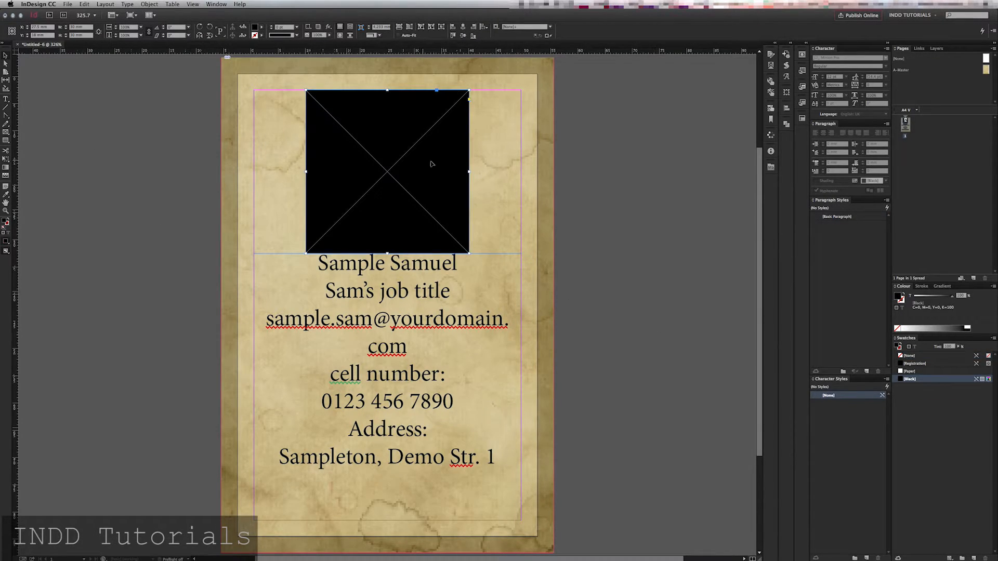
pyautogui.click(617, 195)
pyautogui.press('w')
# Try the None swatch as the square frame's fill and restore its Black fill.
pyautogui.click(446, 234)
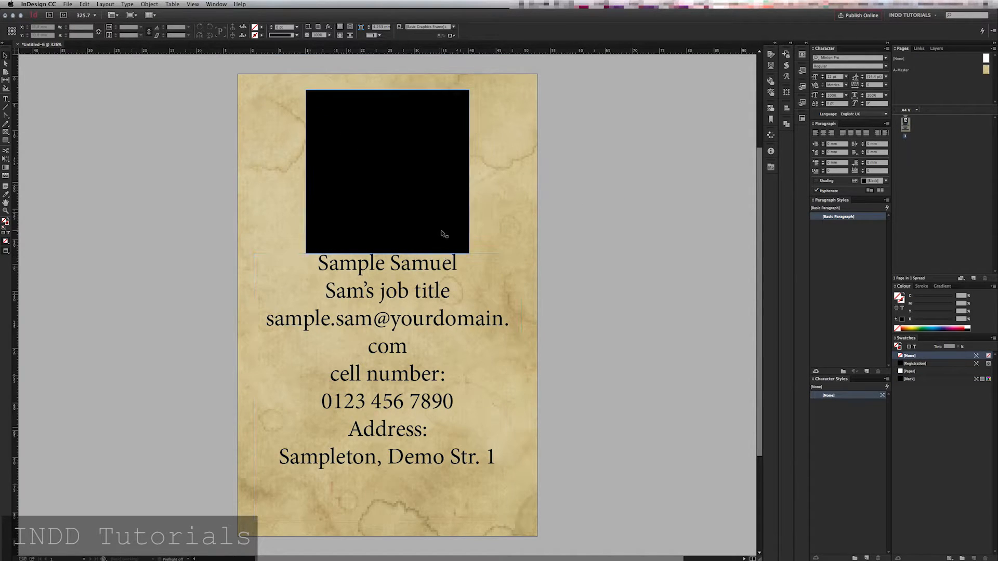
pyautogui.click(905, 356)
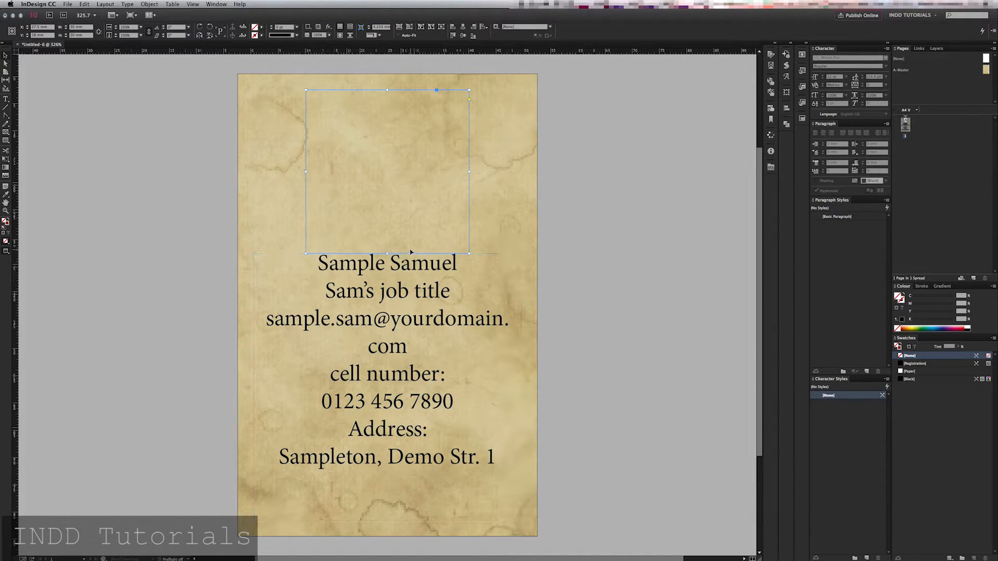
pyautogui.press('super+z')
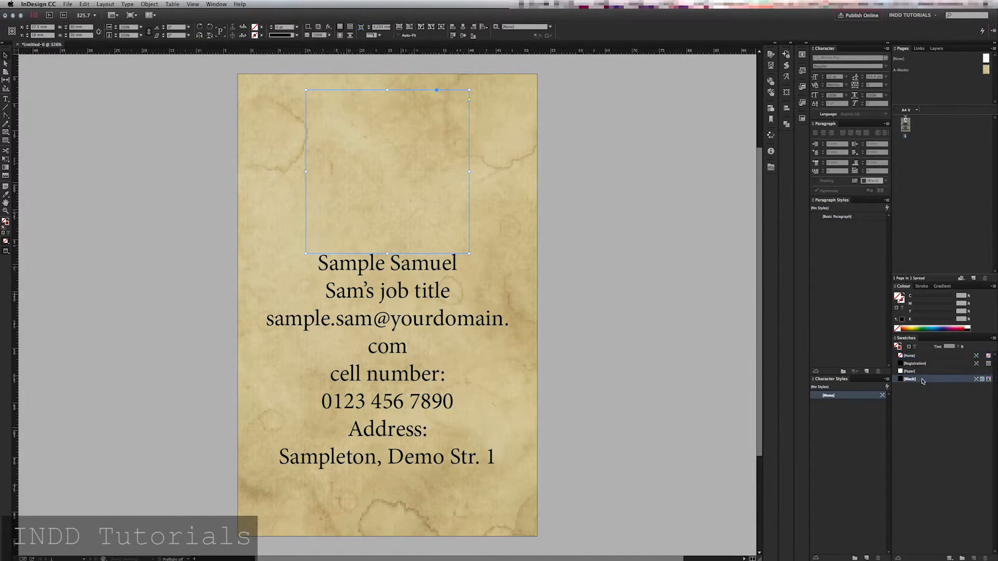
# Open the Text Frame Options for the text frame with the contact details.
pyautogui.click(425, 282)
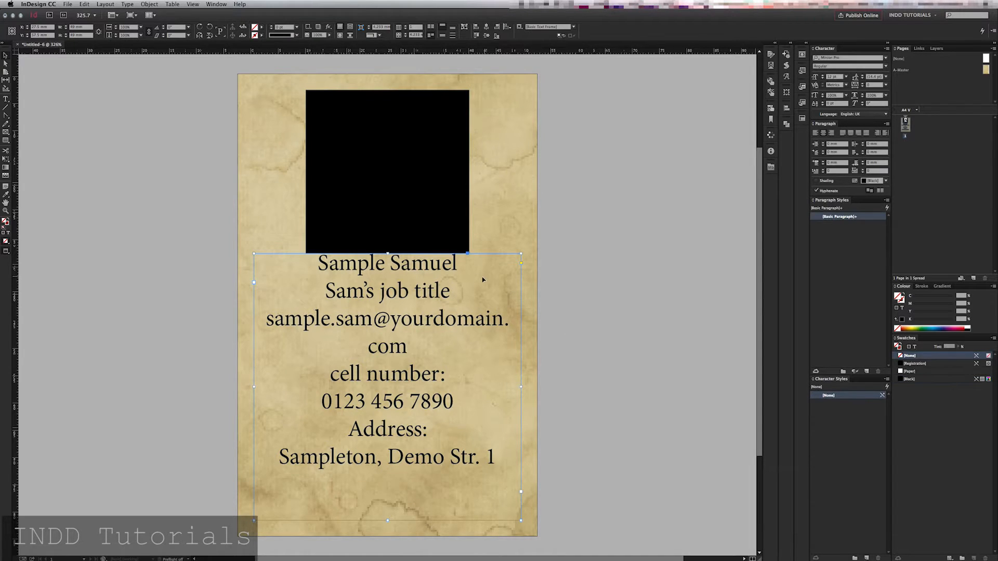
pyautogui.rightClick(497, 292)
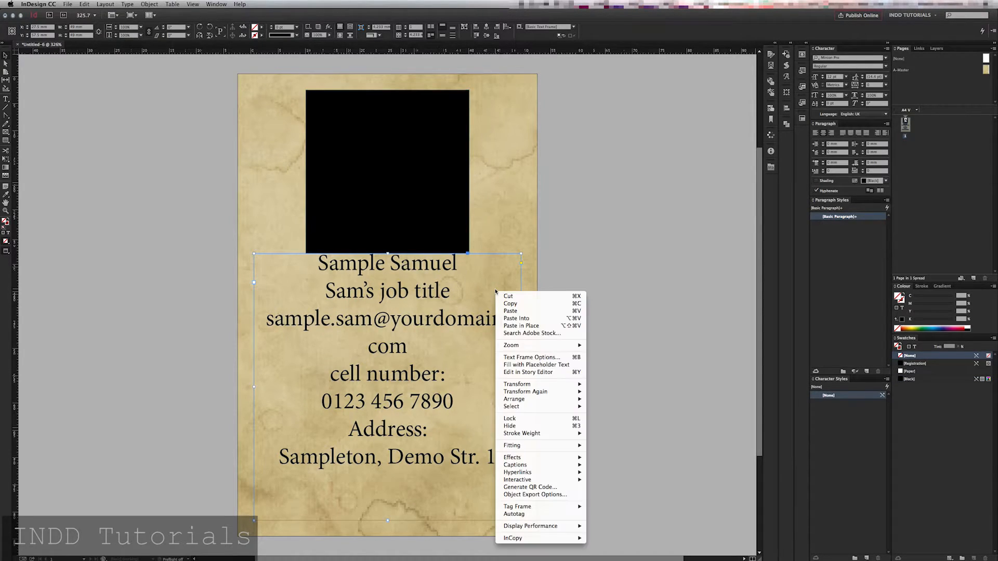
pyautogui.click(525, 358)
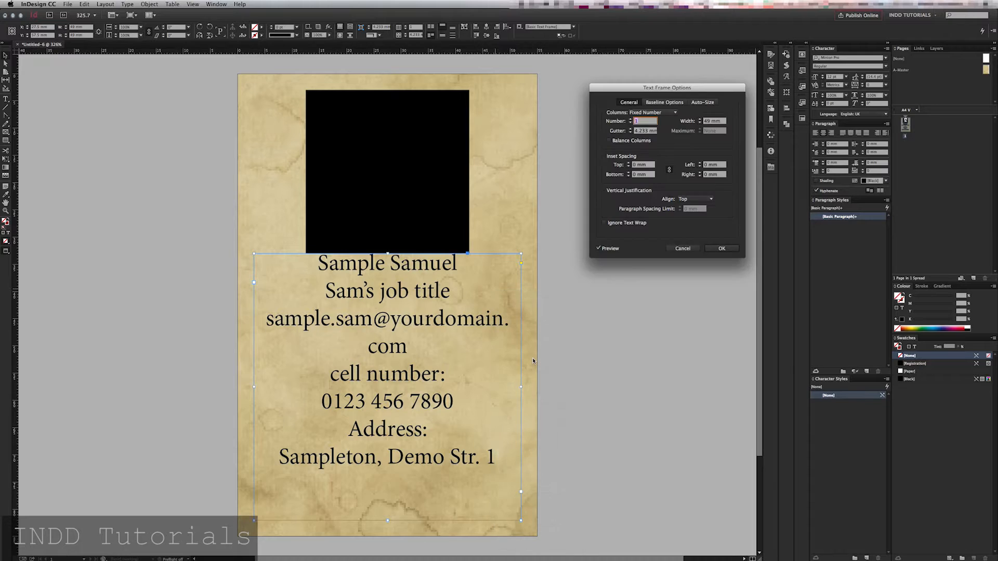
# Try a linked inset spacing of 3 mm on all sides of the text frame and reset it to 0 mm.
pyautogui.click(629, 163)
pyautogui.click(629, 163)
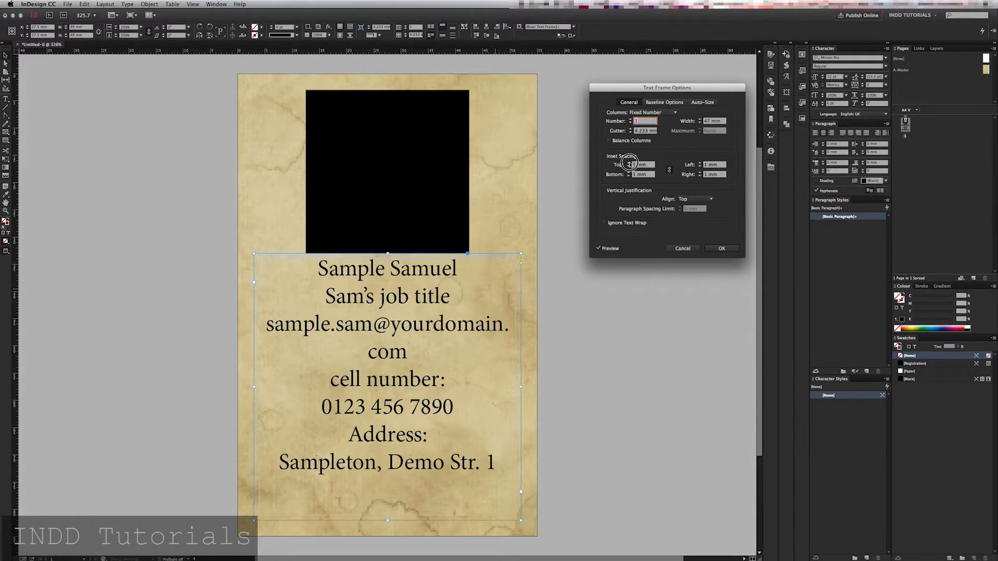
pyautogui.click(630, 163)
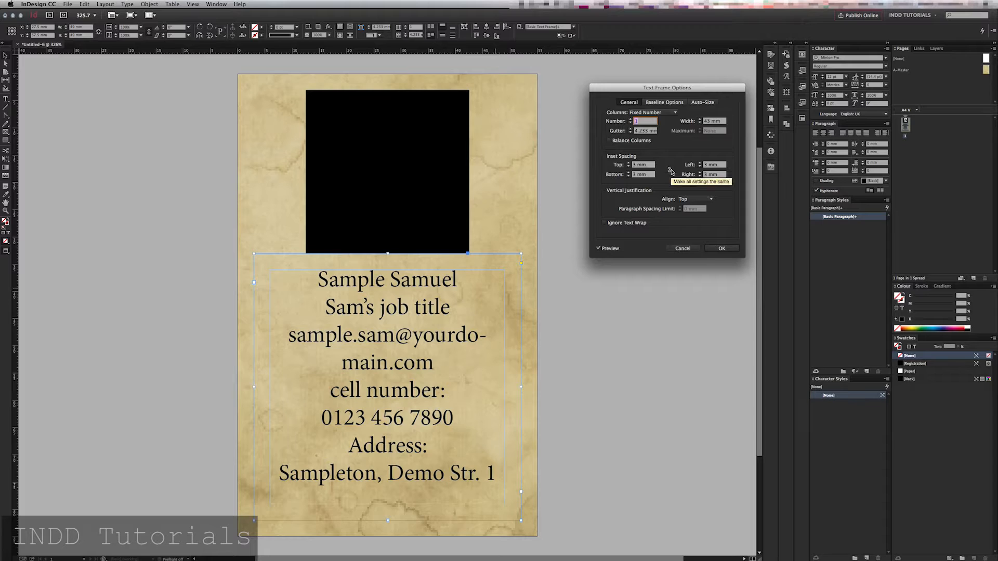
pyautogui.click(630, 166)
pyautogui.write('0')
pyautogui.press('Tab')
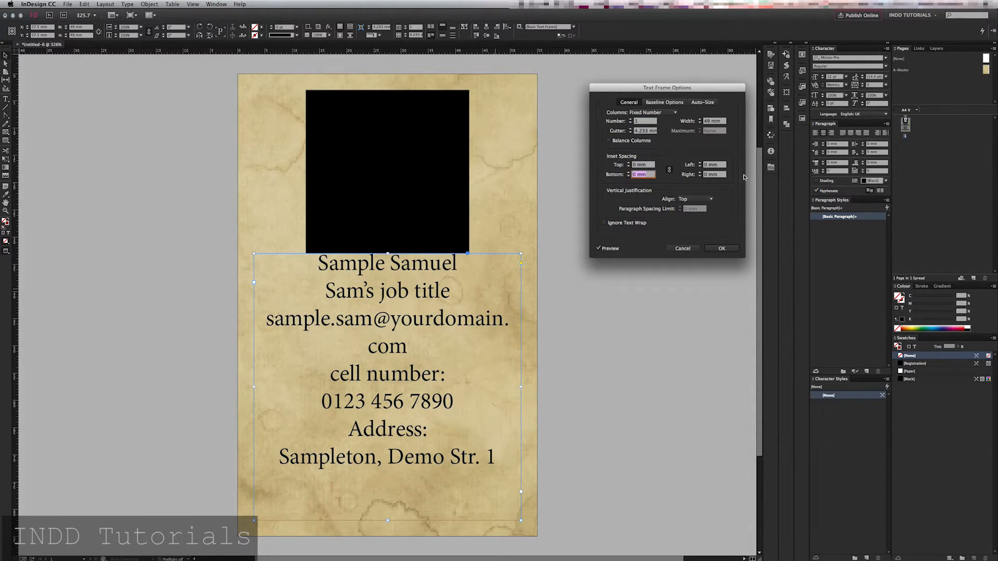
# Unlink the inset spacing values and apply a top inset of 3 mm to the text frame.
pyautogui.click(669, 169)
pyautogui.doubleClick(635, 166)
pyautogui.write('3')
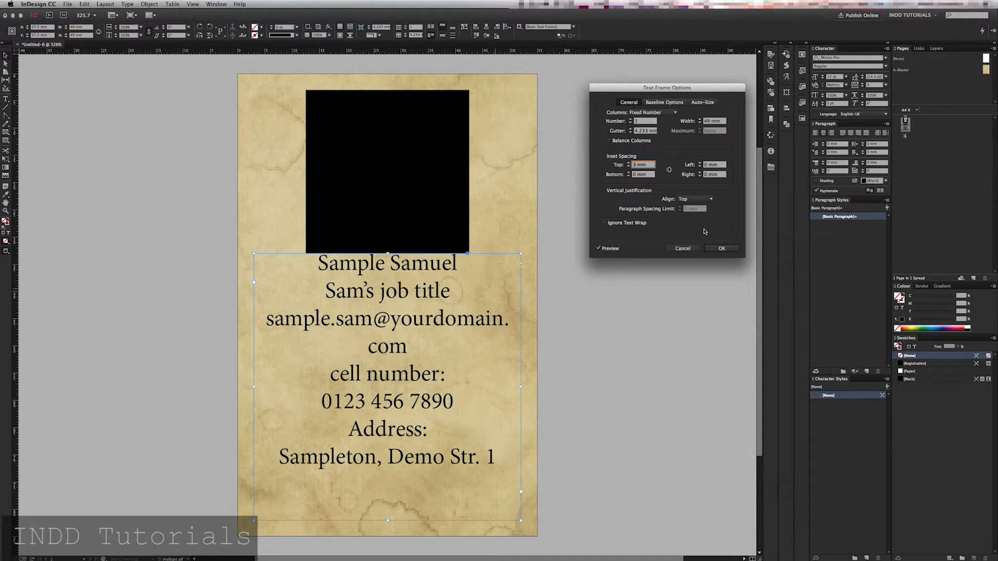
pyautogui.click(718, 249)
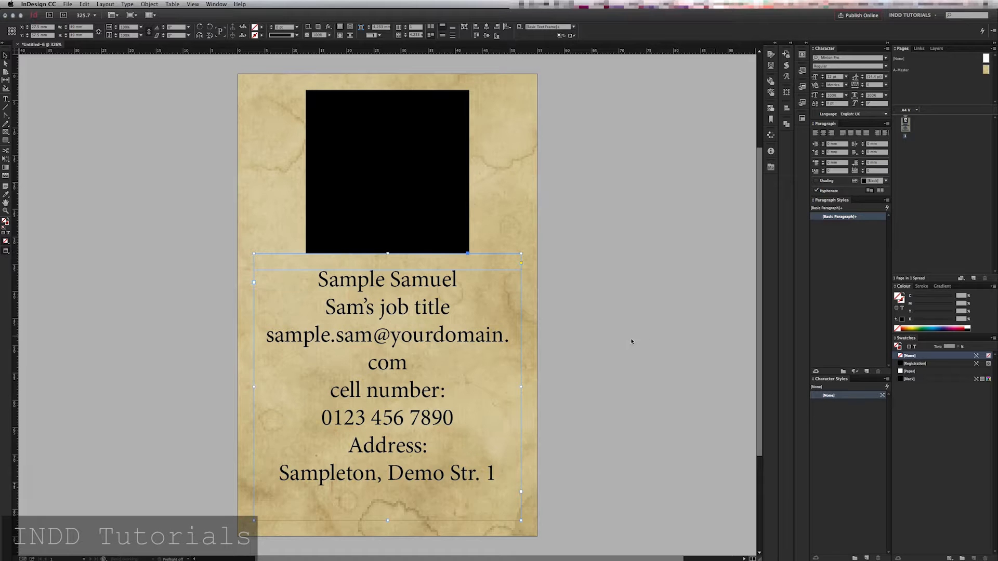
# Rename Layer 1 as "ID Card contents" and set its layer colour to Magenta.
pyautogui.press('w')
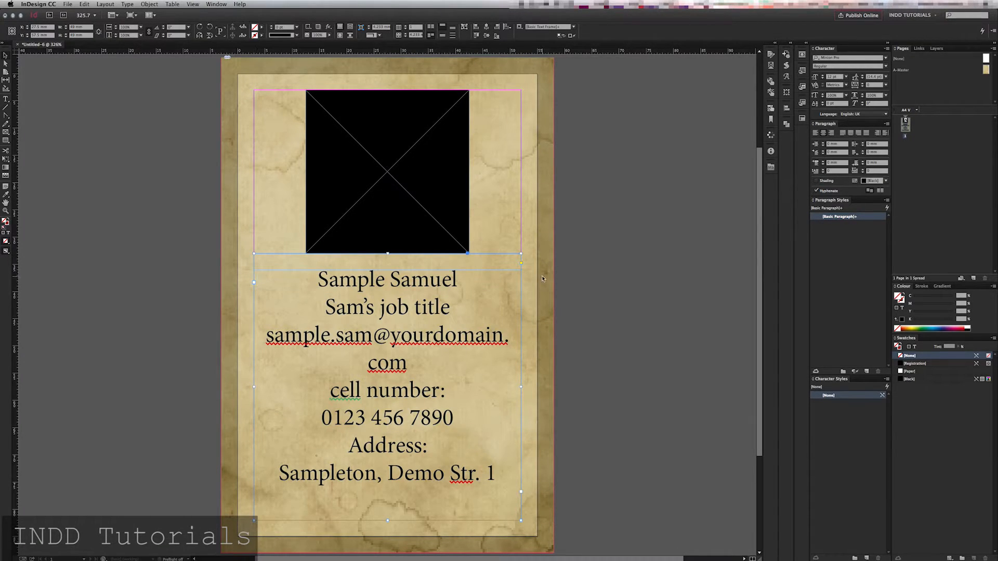
pyautogui.press('F7')
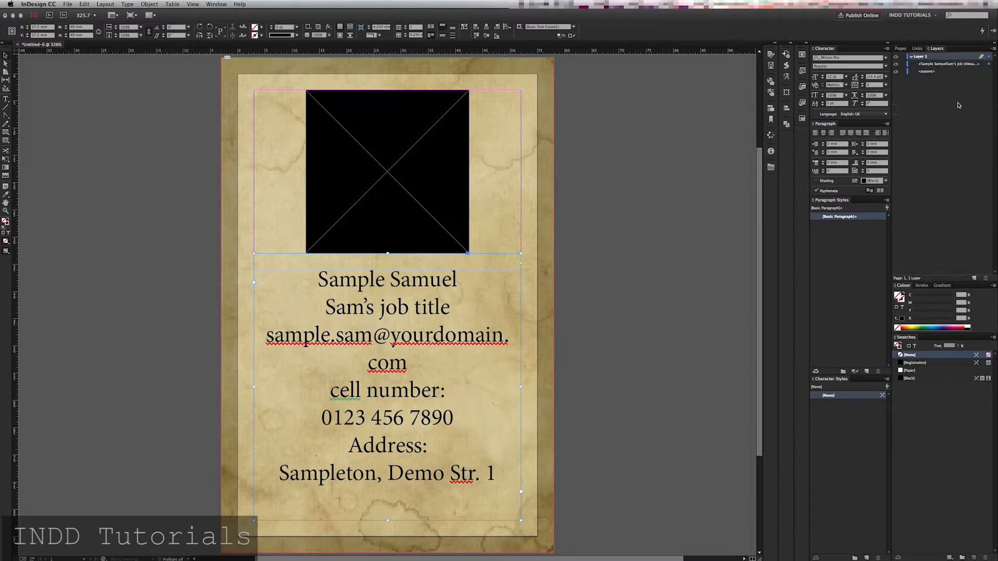
pyautogui.doubleClick(936, 57)
pyautogui.click(473, 271)
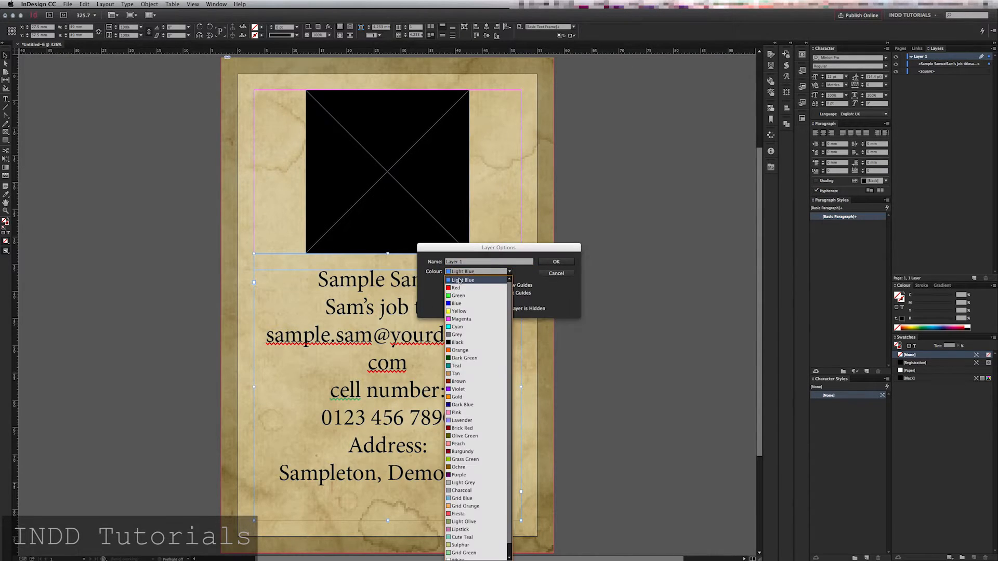
pyautogui.click(457, 319)
pyautogui.hotkey('shift', 'Tab')
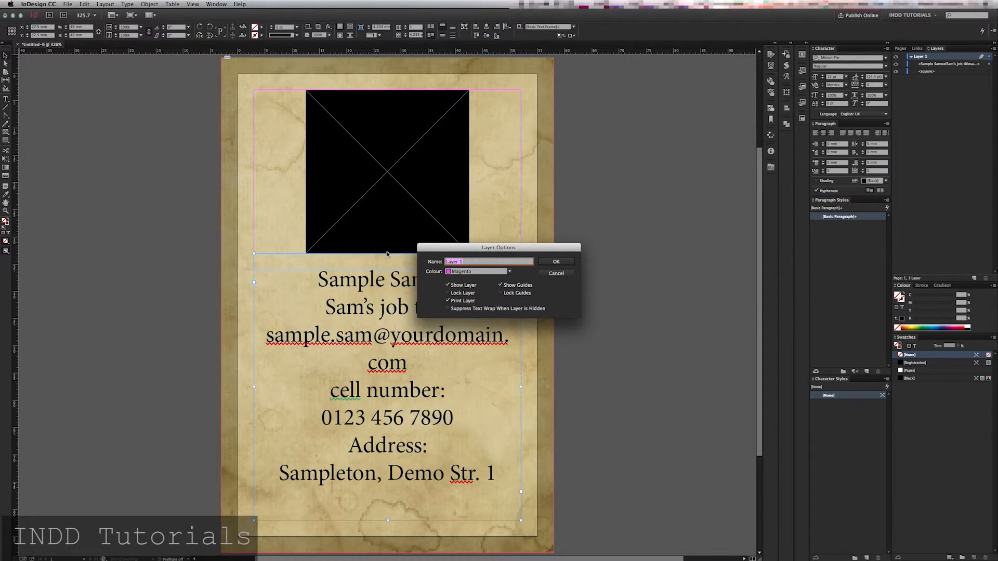
pyautogui.write('ID Card contents')
pyautogui.press('Return')
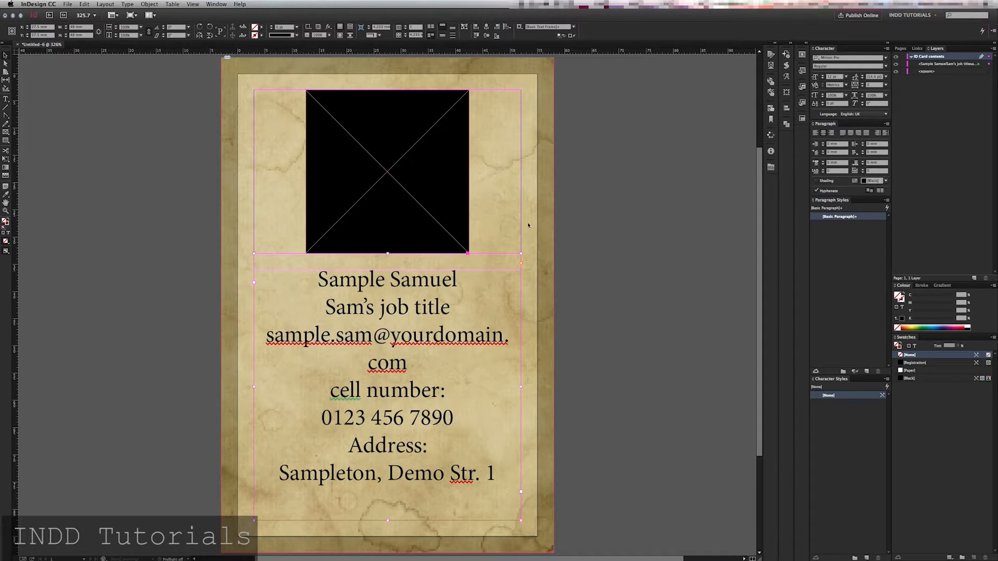
# Set the colour of the ID Card contents layer to Violet.
pyautogui.doubleClick(950, 57)
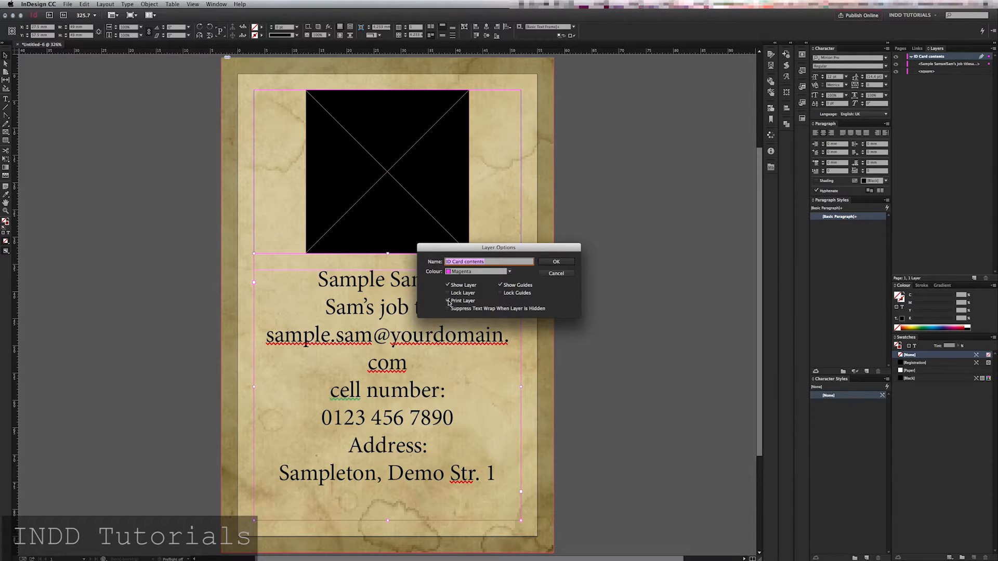
pyautogui.click(488, 271)
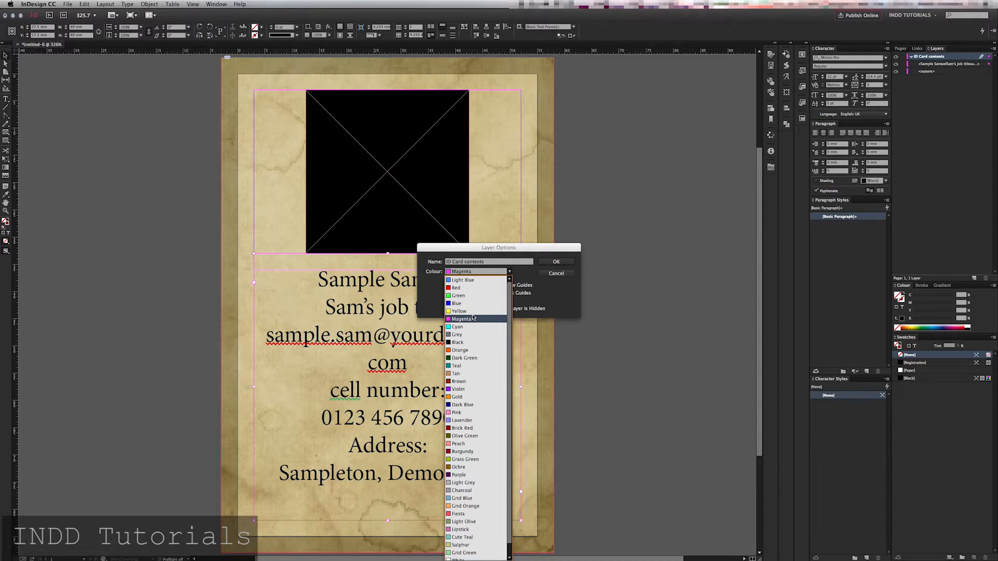
pyautogui.click(455, 388)
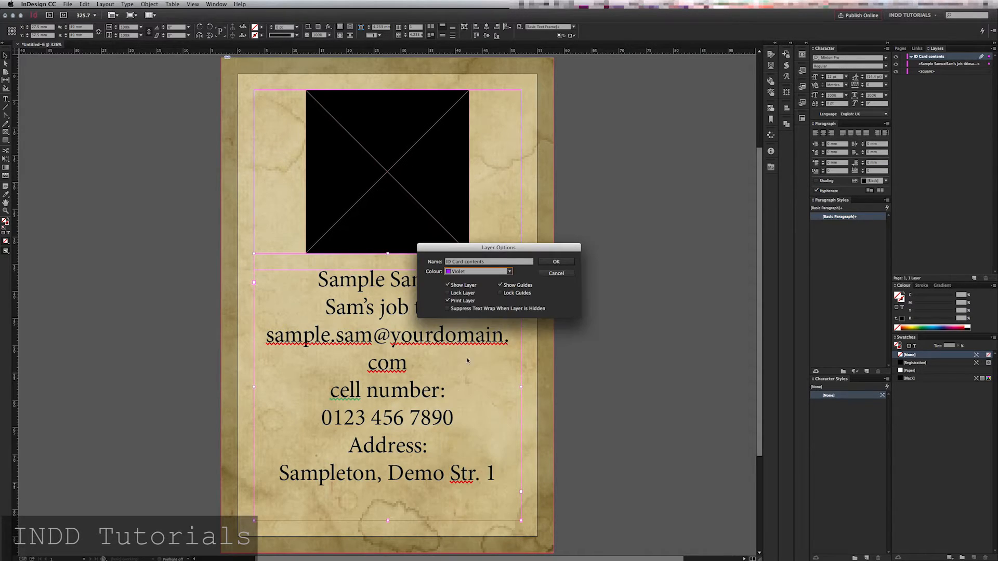
pyautogui.click(557, 262)
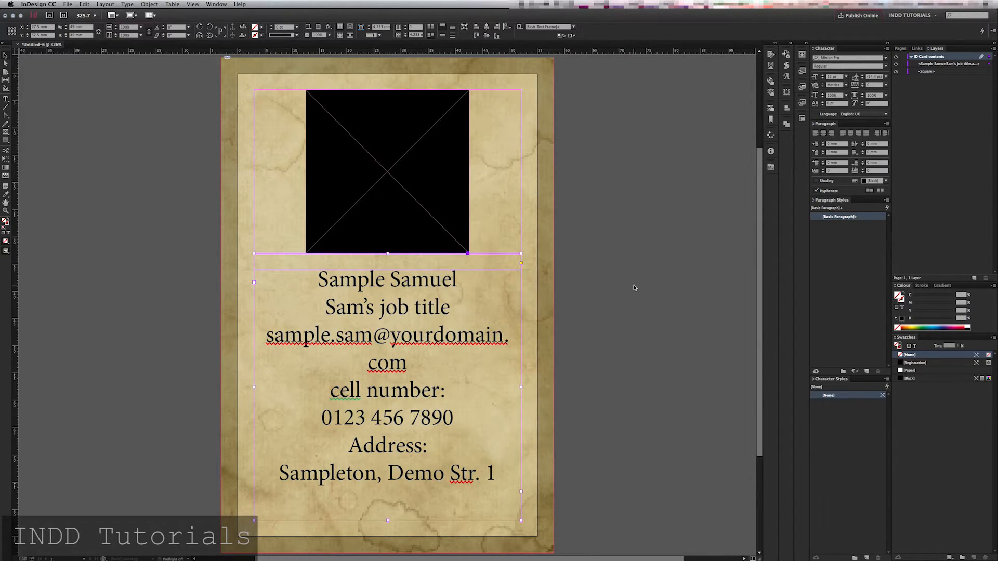
# Set all the contact text on the card in Helvetica Neue LT Std, 57 Condensed.
pyautogui.doubleClick(333, 335)
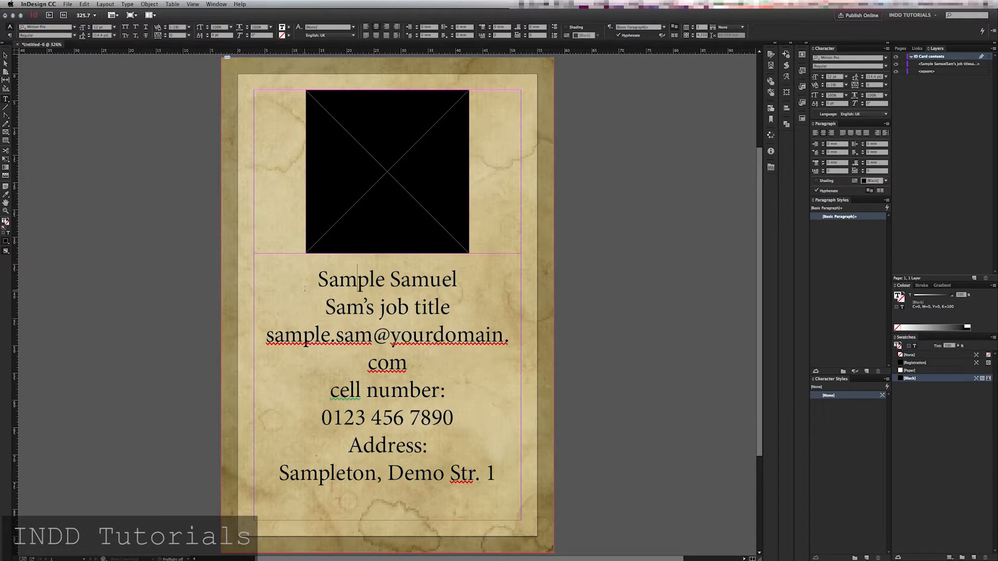
pyautogui.moveTo(307, 273); pyautogui.dragTo(521, 484)
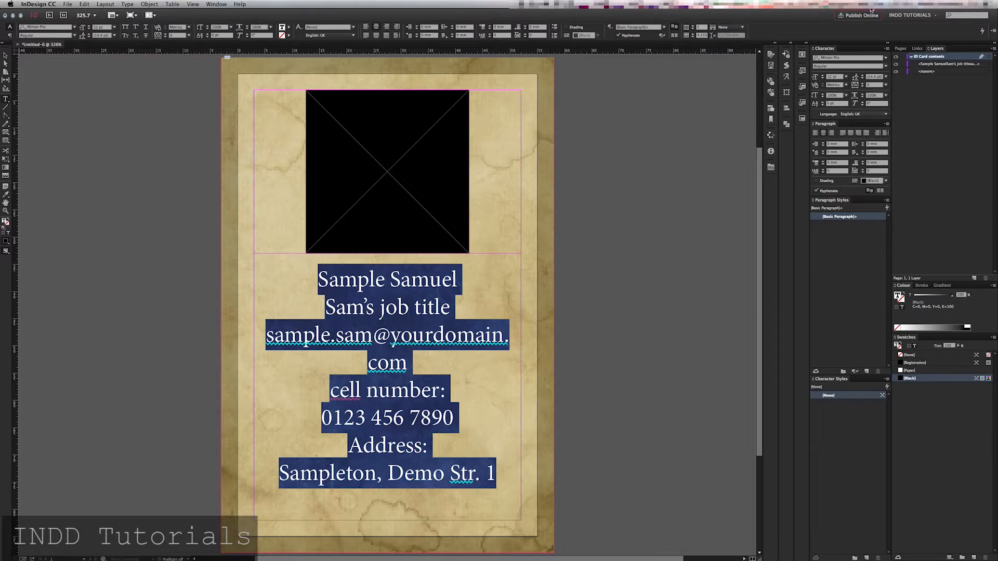
pyautogui.click(846, 59)
pyautogui.write('Helvetica Neue LT Std')
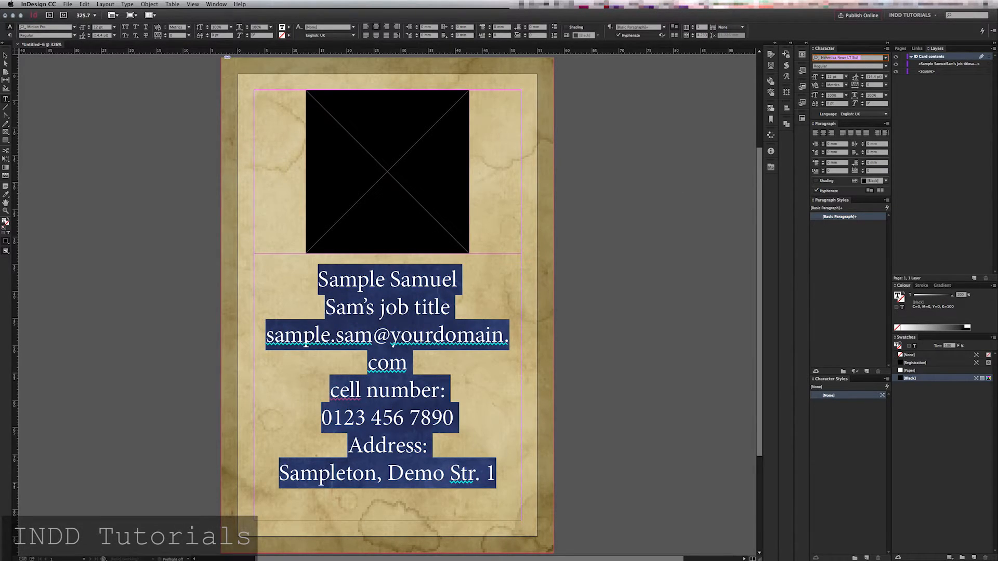
pyautogui.press('Tab')
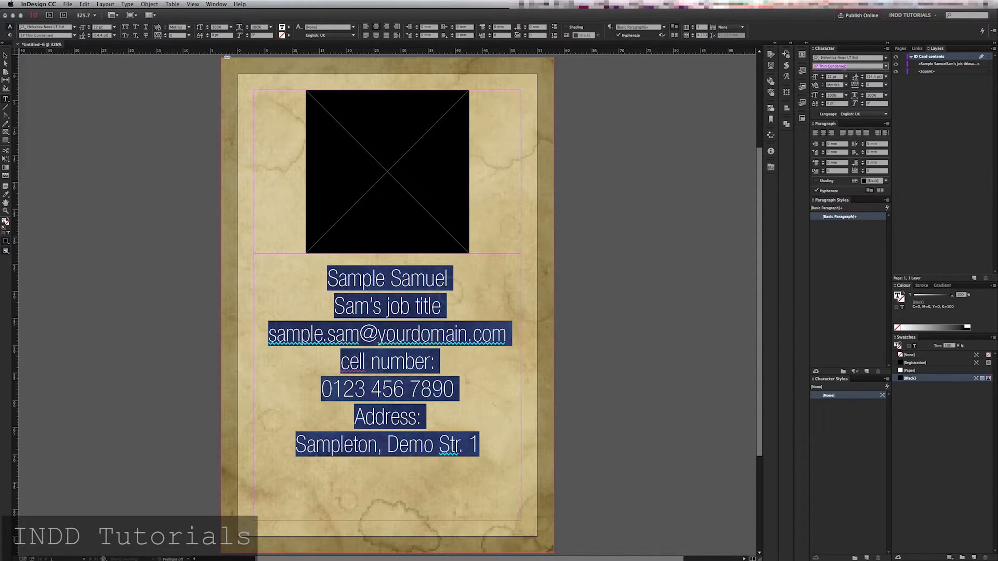
pyautogui.click(886, 67)
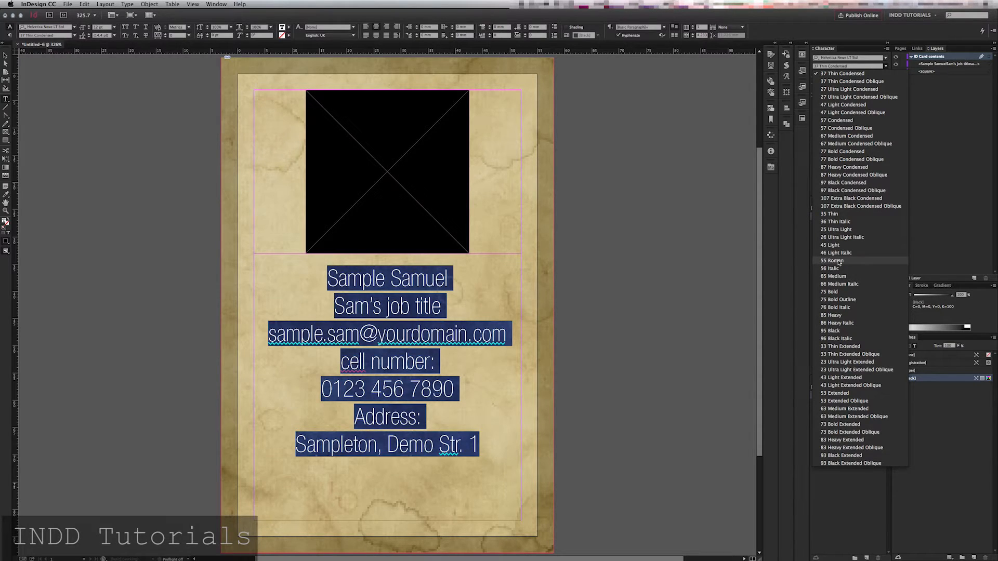
pyautogui.click(842, 121)
# Extend the first name in the e-mail address to its full form by adding "uel" before the @ sign.
pyautogui.click(388, 409)
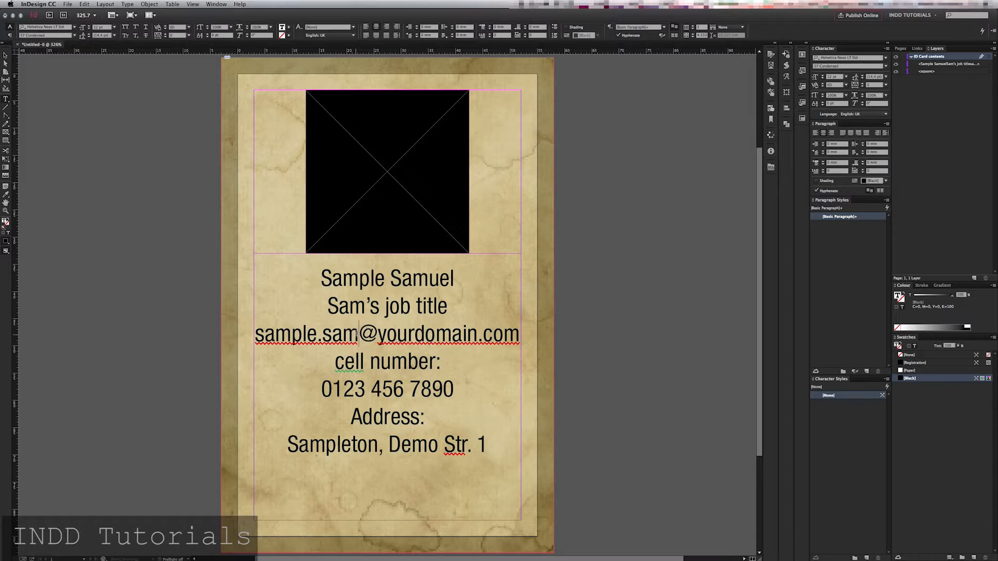
pyautogui.write('uel')
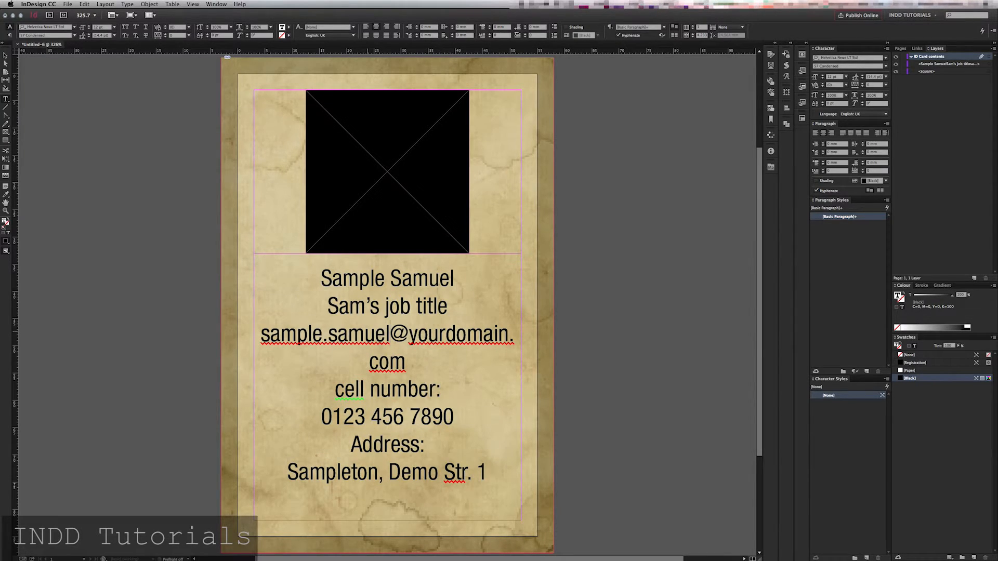
# Try removing the added "uel" from the e-mail address and undo the deletion.
pyautogui.moveTo(259, 334); pyautogui.dragTo(408, 362)
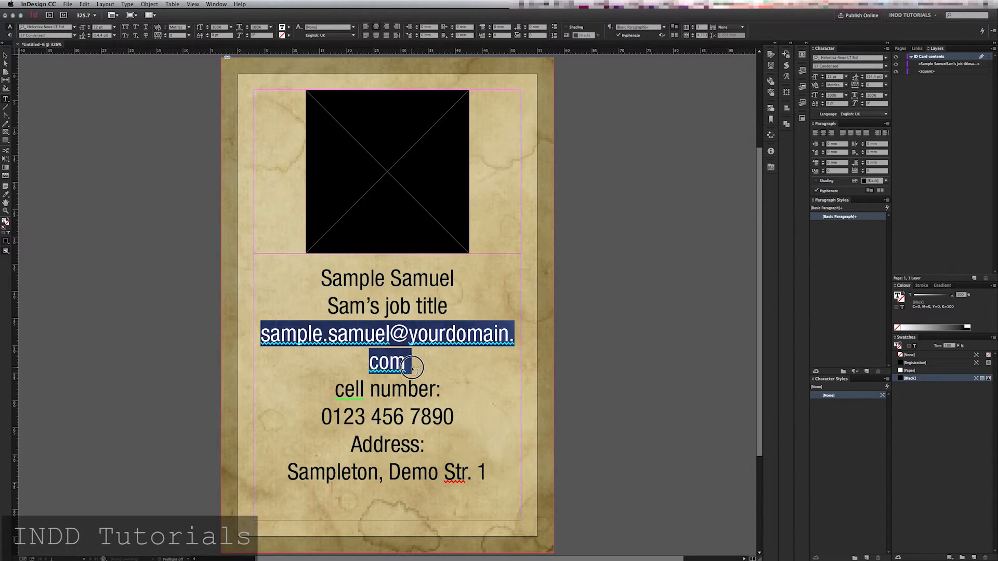
pyautogui.click(366, 335)
pyautogui.moveTo(365, 335); pyautogui.dragTo(390, 335)
pyautogui.press('BackSpace')
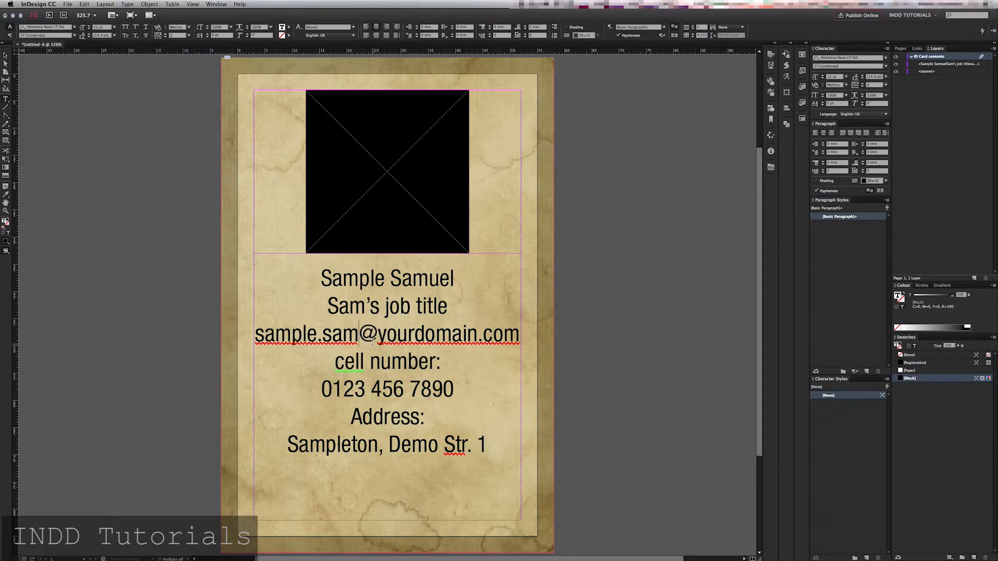
pyautogui.hotkey('ctrl', 'z')
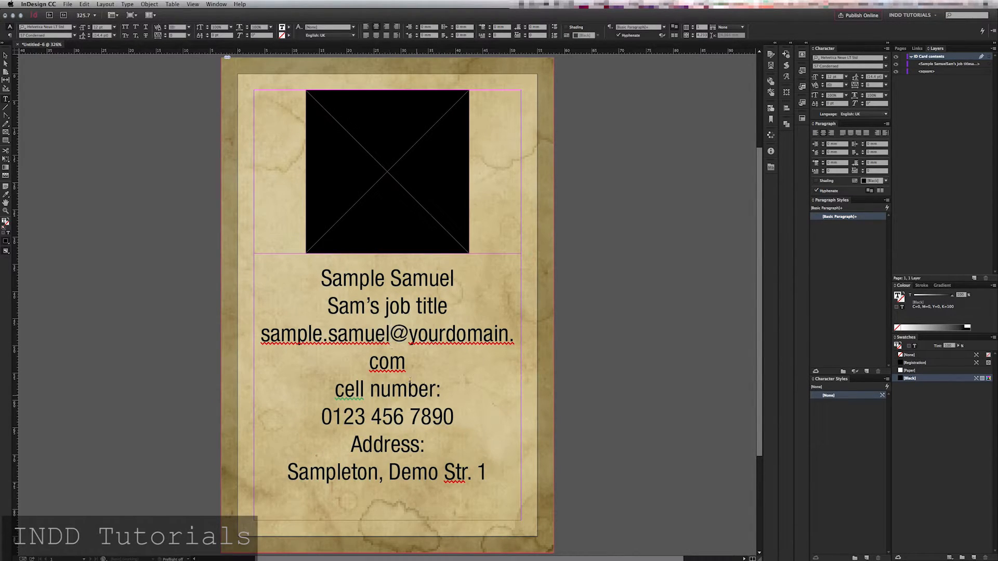
# Set the name line to 14 pt and the 67 Medium Condensed style.
pyautogui.moveTo(313, 274); pyautogui.dragTo(461, 278)
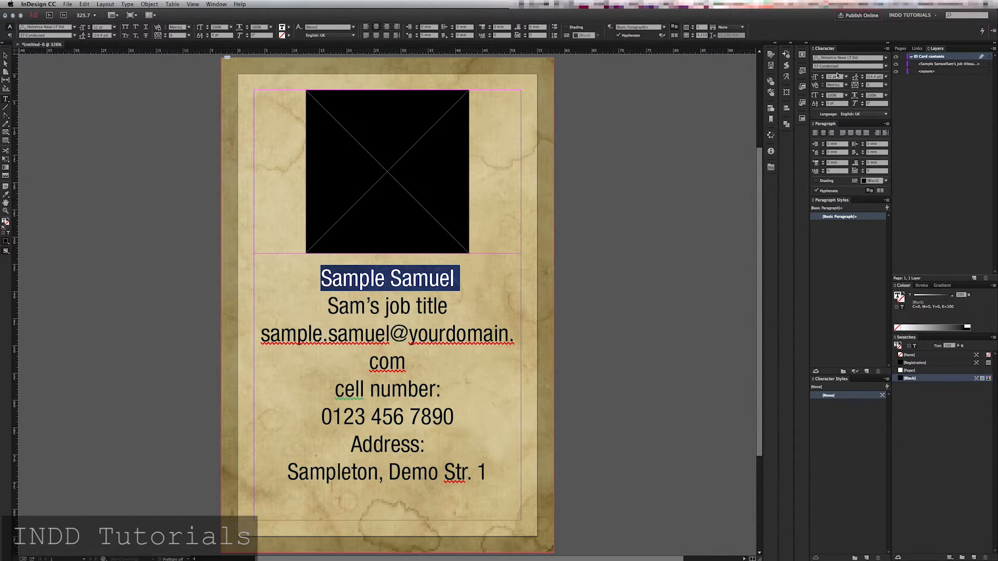
pyautogui.click(823, 75)
pyautogui.click(824, 75)
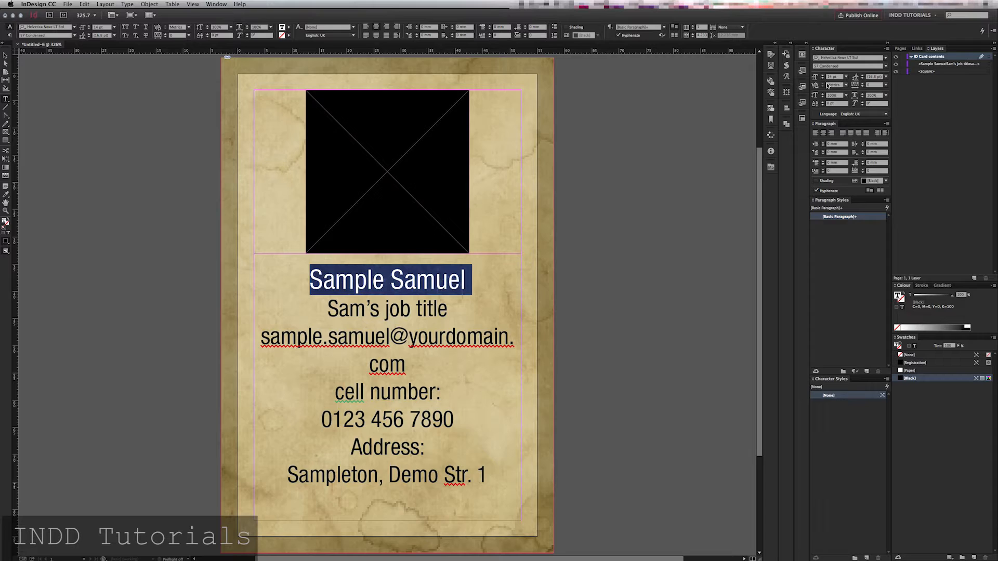
pyautogui.click(886, 66)
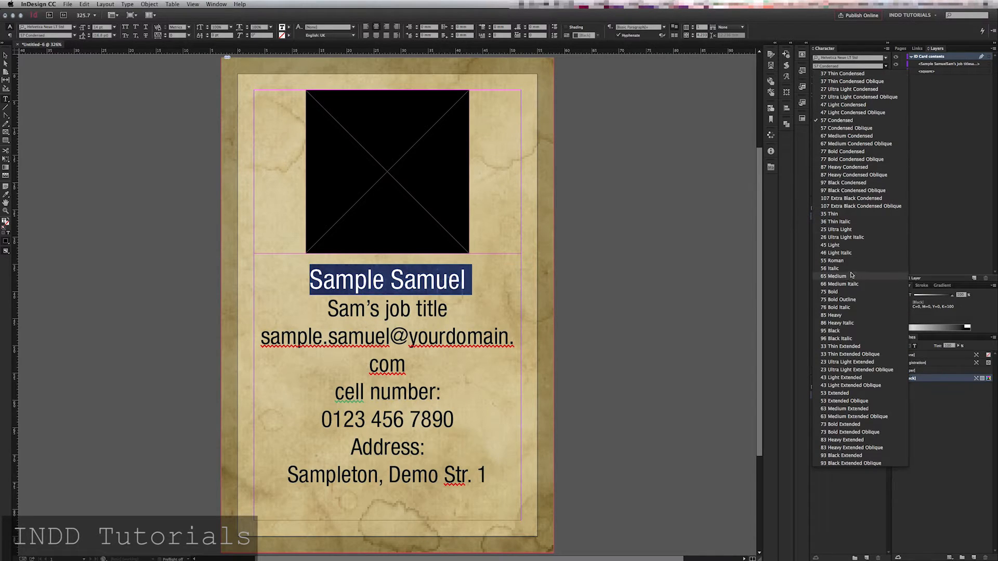
pyautogui.click(858, 135)
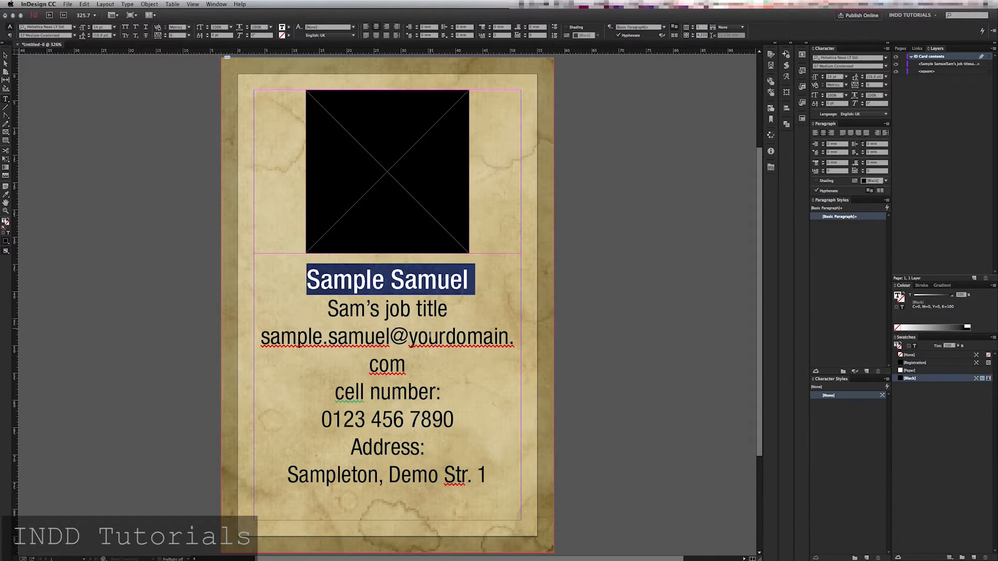
# Set the job title line to 10 pt and the 47 Light Condensed style, after trying 37 Thin Condensed.
pyautogui.moveTo(327, 306); pyautogui.dragTo(461, 306)
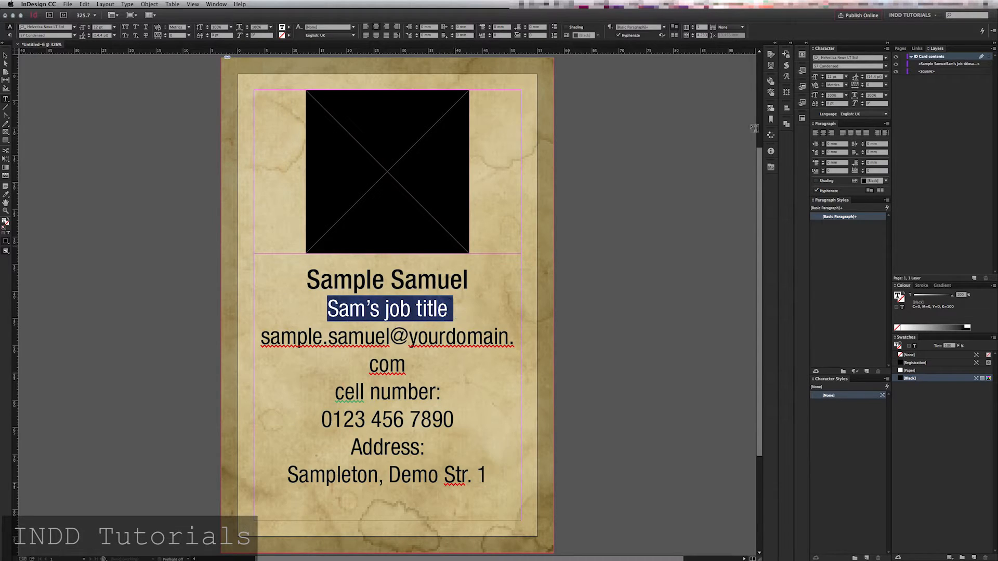
pyautogui.click(823, 79)
pyautogui.click(824, 79)
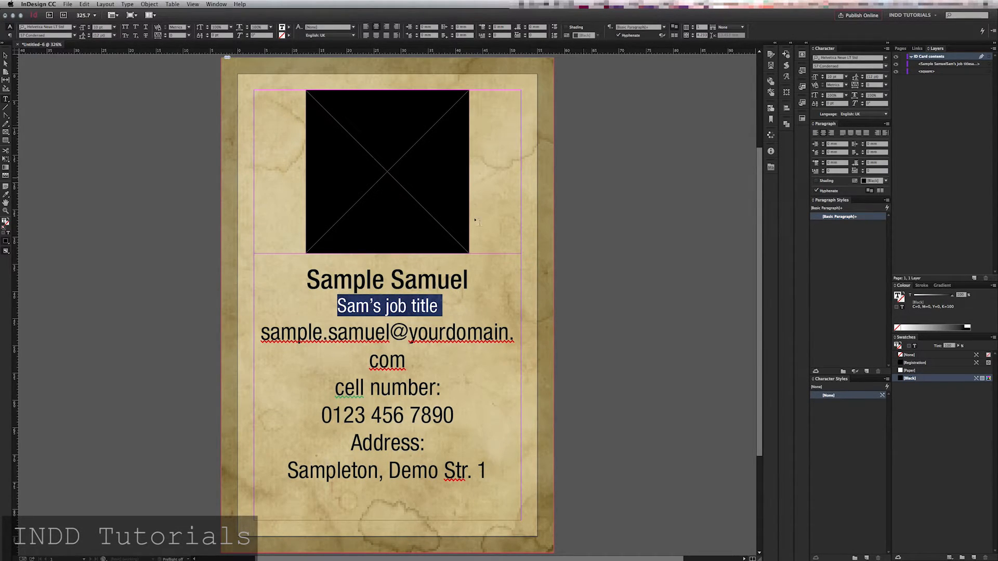
pyautogui.click(886, 66)
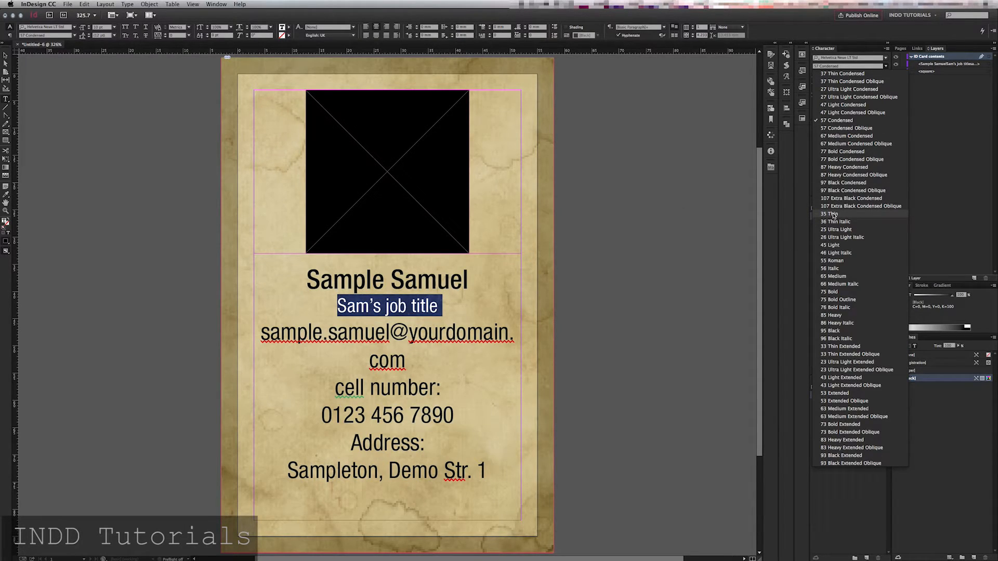
pyautogui.click(830, 74)
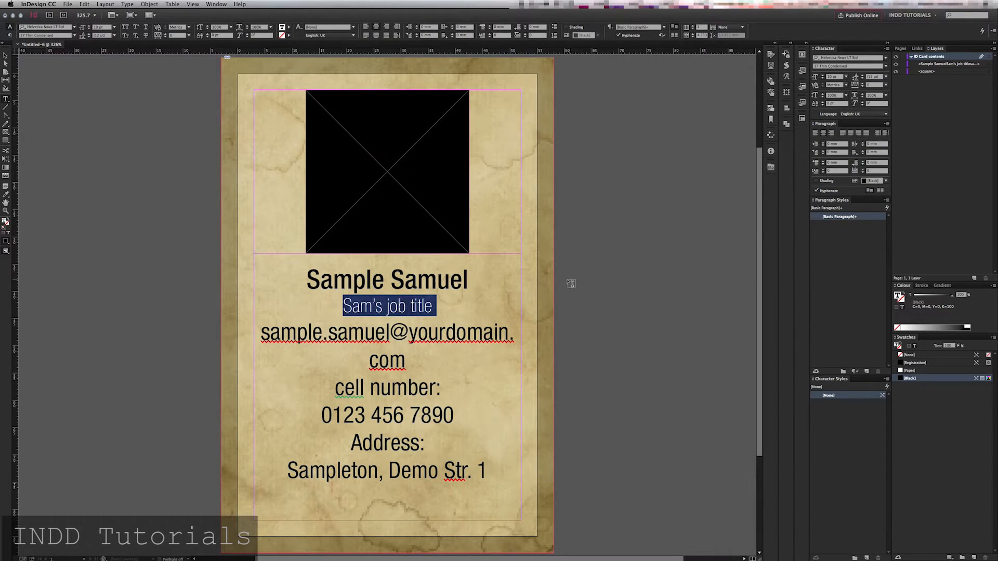
pyautogui.click(888, 65)
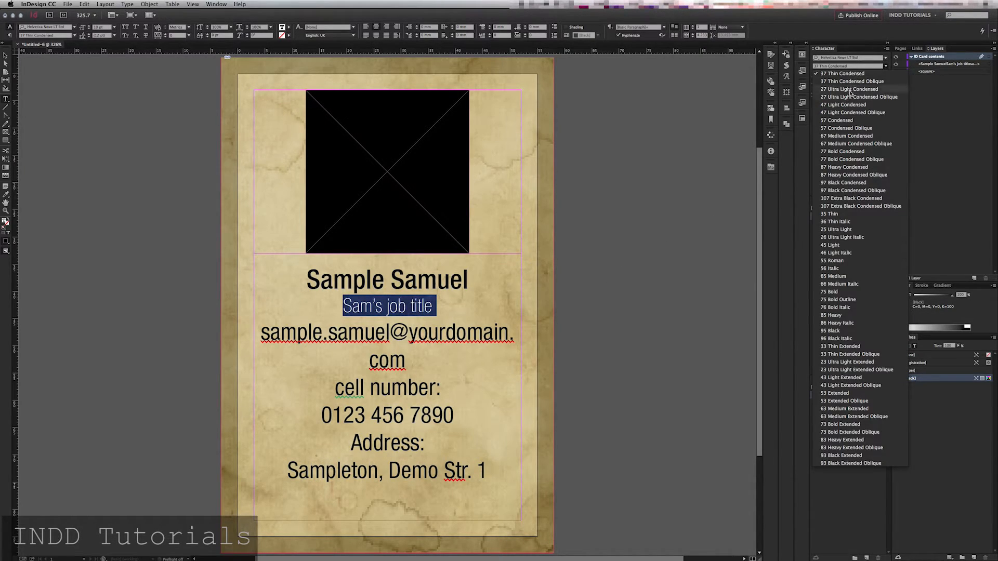
pyautogui.click(849, 107)
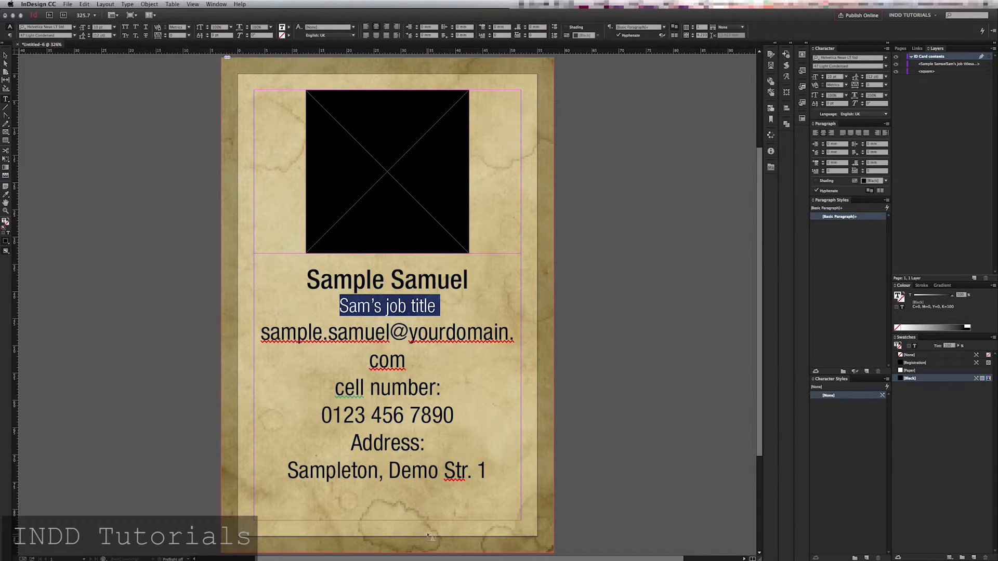
# Add 5 mm of space after the job title paragraph.
pyautogui.click(444, 305)
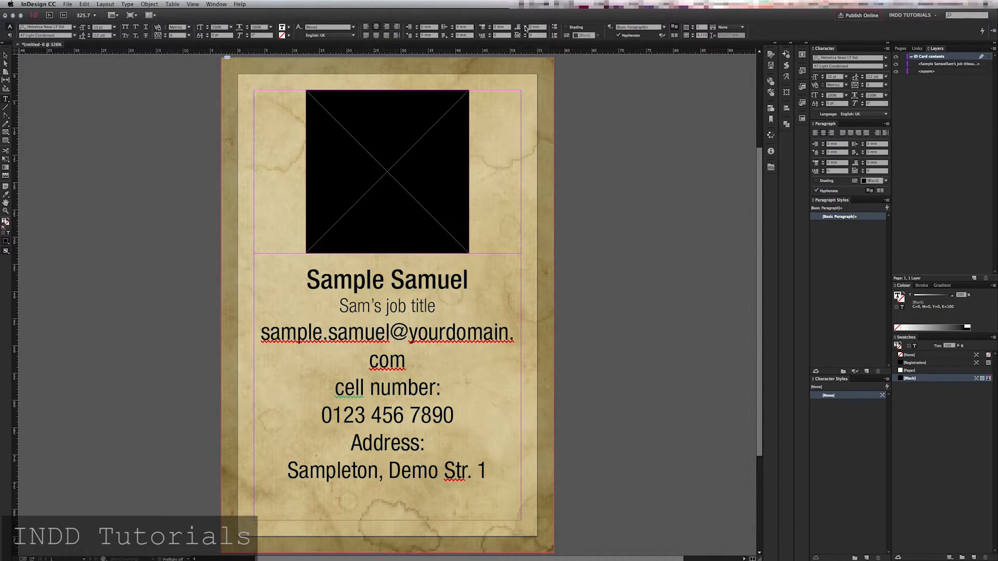
pyautogui.click(525, 27)
pyautogui.click(526, 27)
pyautogui.click(525, 27)
pyautogui.click(525, 26)
pyautogui.click(525, 26)
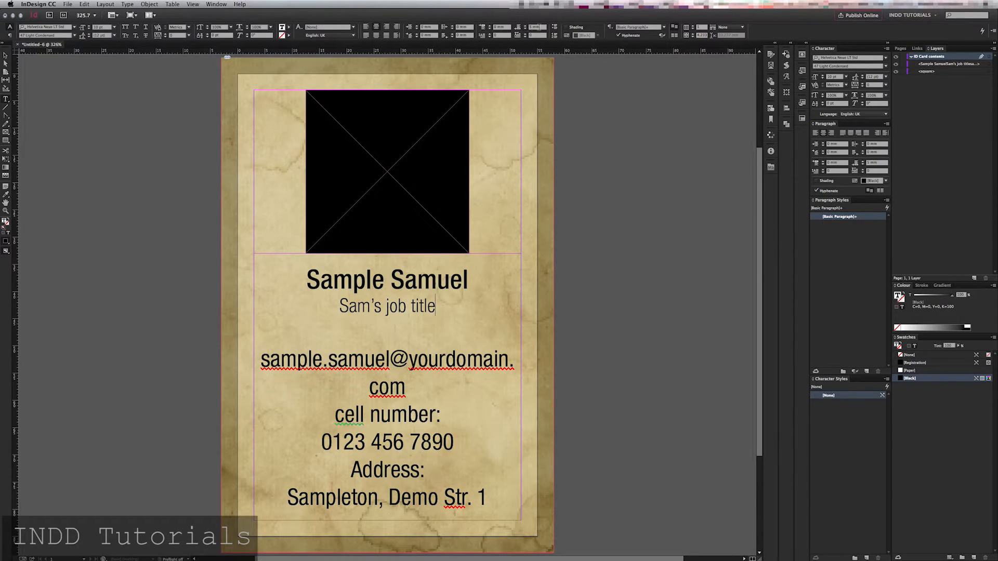
# Set the e-mail, cell number and address lines below the job title to 10 pt.
pyautogui.moveTo(262, 360); pyautogui.dragTo(541, 512)
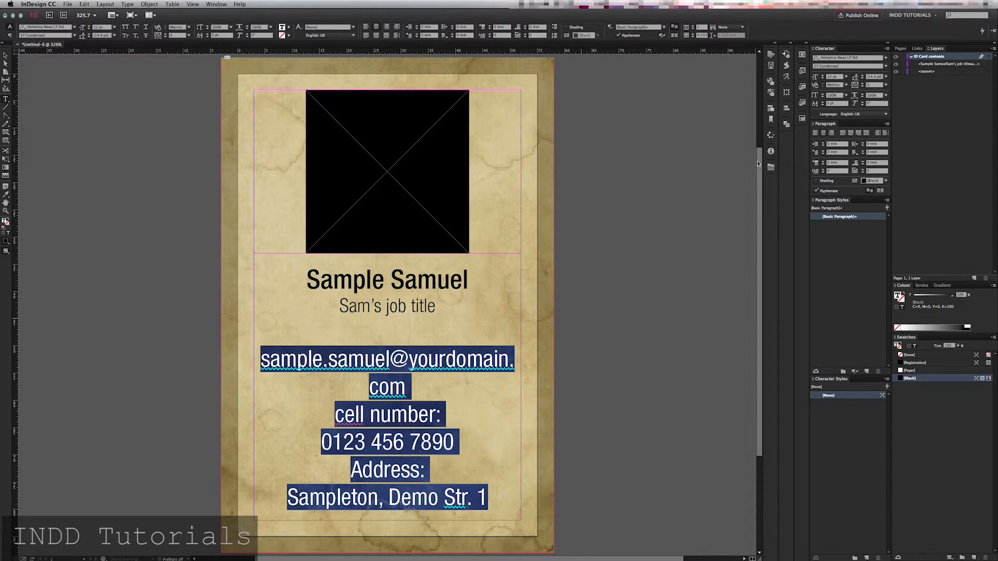
pyautogui.click(823, 79)
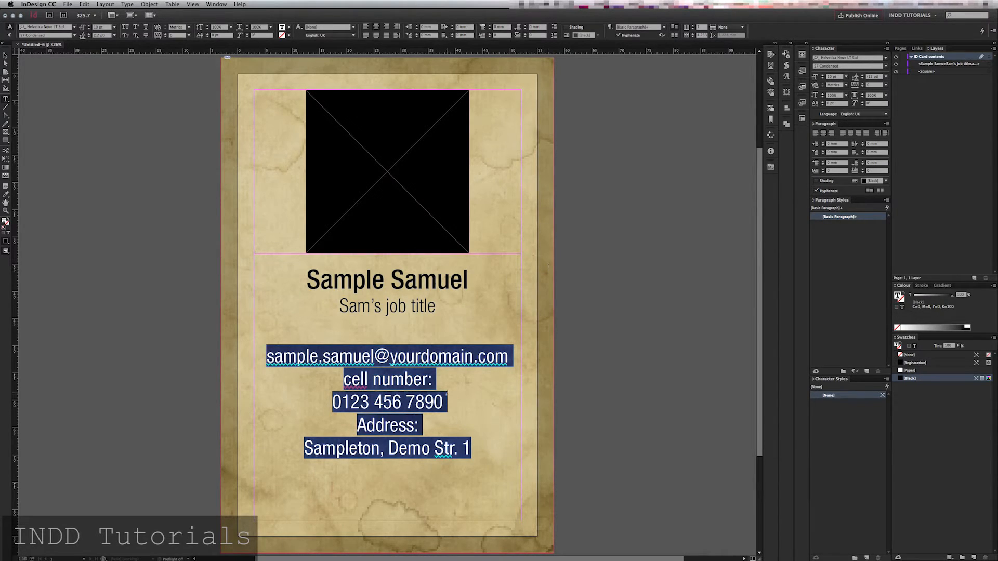
# Place the text cursor in the phone number line and show the hidden characters in the text.
pyautogui.click(332, 382)
pyautogui.moveTo(338, 380); pyautogui.dragTo(442, 381)
pyautogui.click(443, 383)
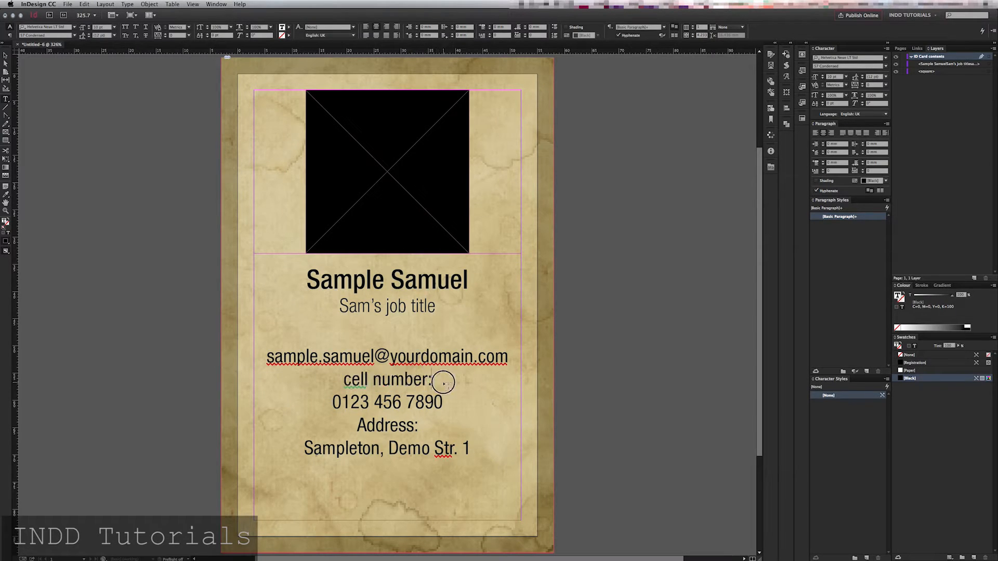
pyautogui.click(465, 382)
pyautogui.click(324, 409)
pyautogui.click(127, 5)
pyautogui.click(154, 244)
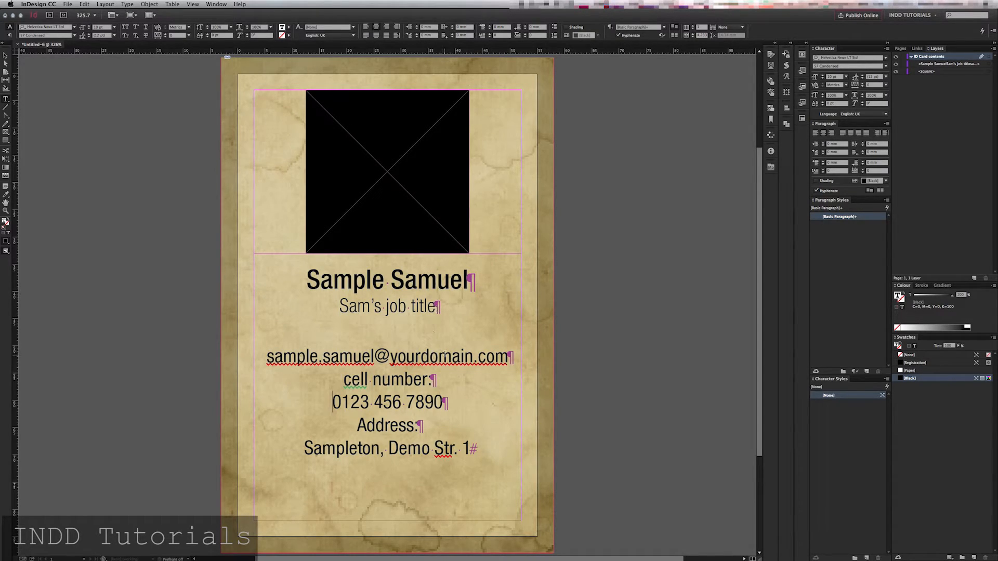
# Shorten the cell number label to "Cell:" and join the phone number onto the same line.
pyautogui.moveTo(338, 381); pyautogui.dragTo(352, 381)
pyautogui.write('C')
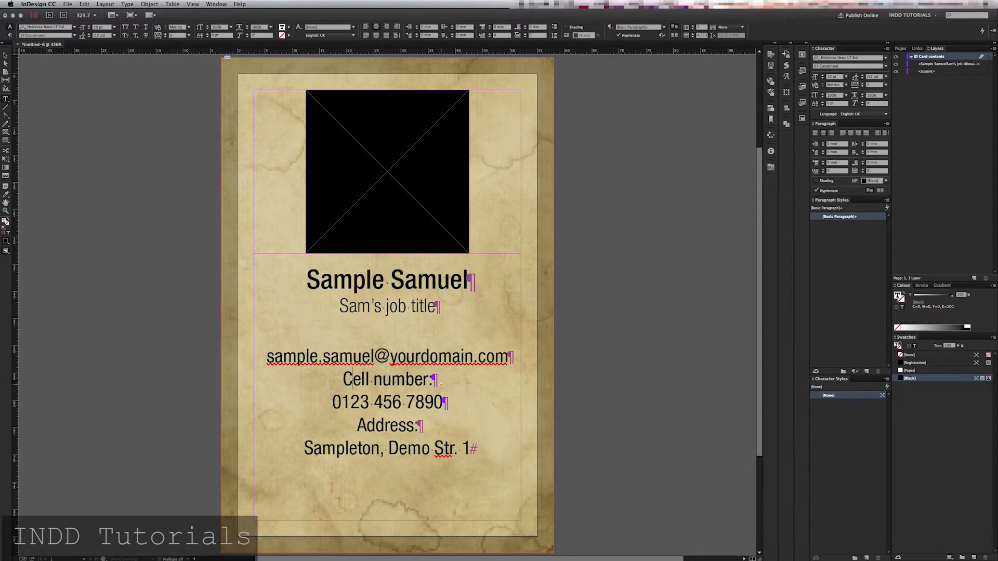
pyautogui.moveTo(375, 380); pyautogui.dragTo(427, 379)
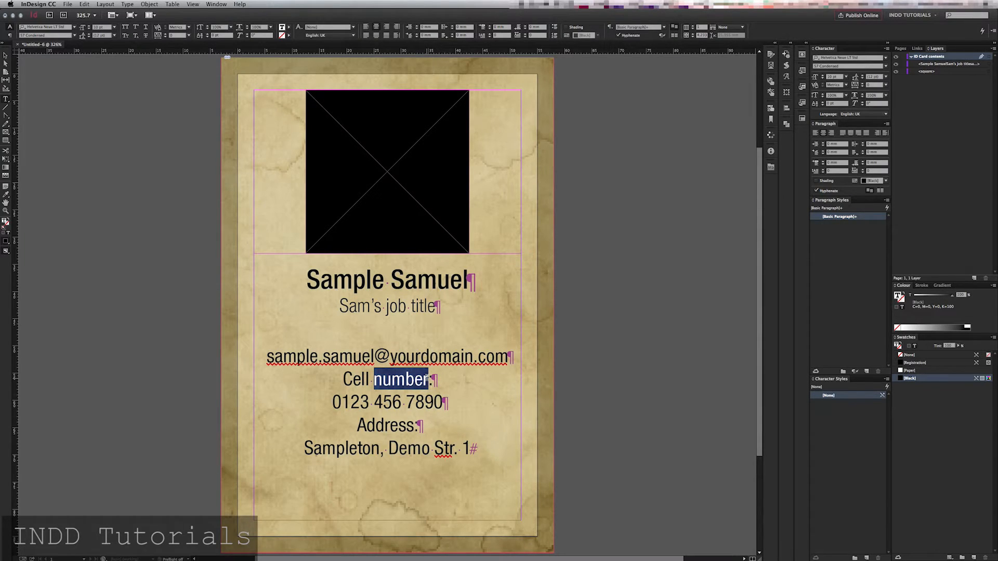
pyautogui.press('BackSpace')
pyautogui.press('BackSpace')
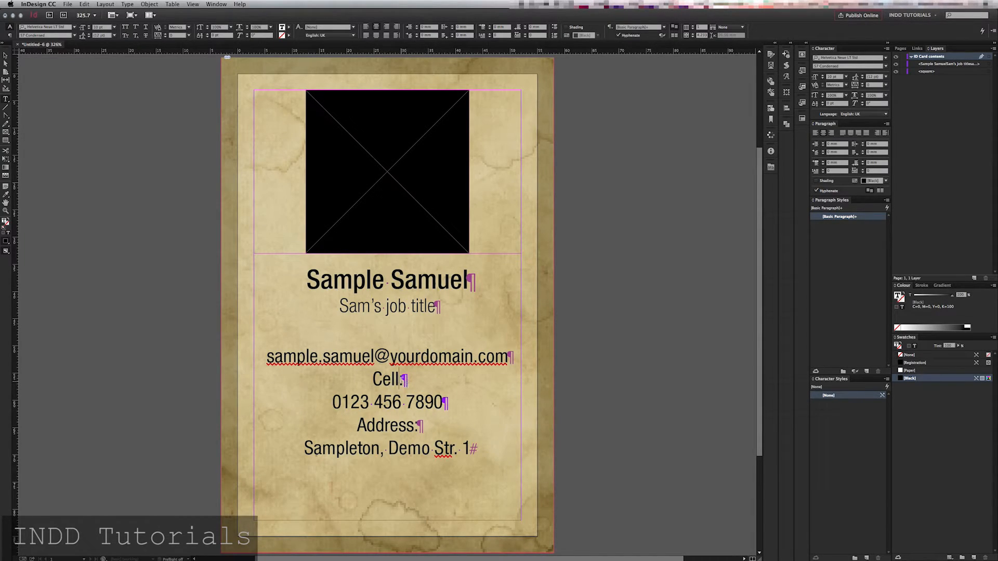
pyautogui.press('super+z')
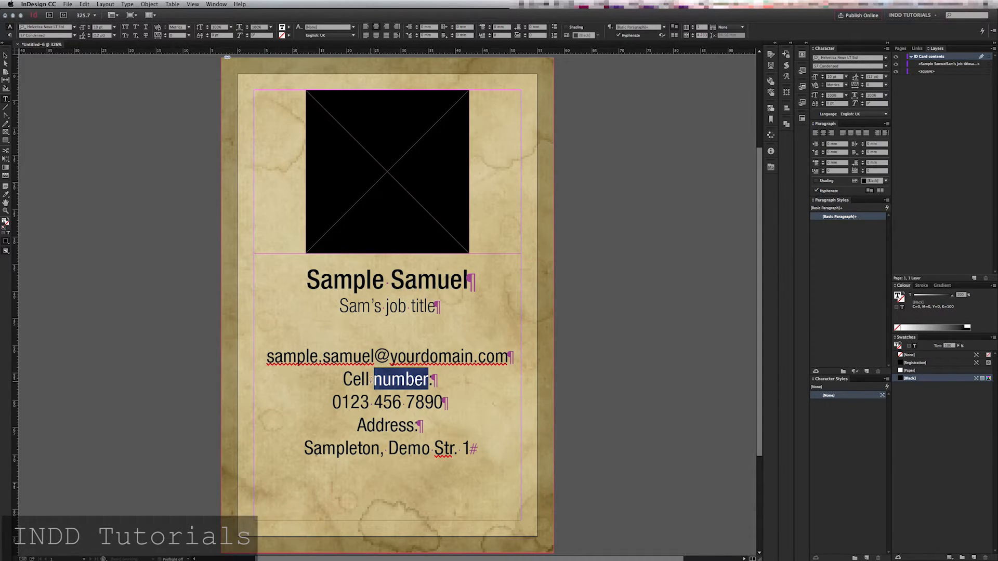
pyautogui.press('BackSpace')
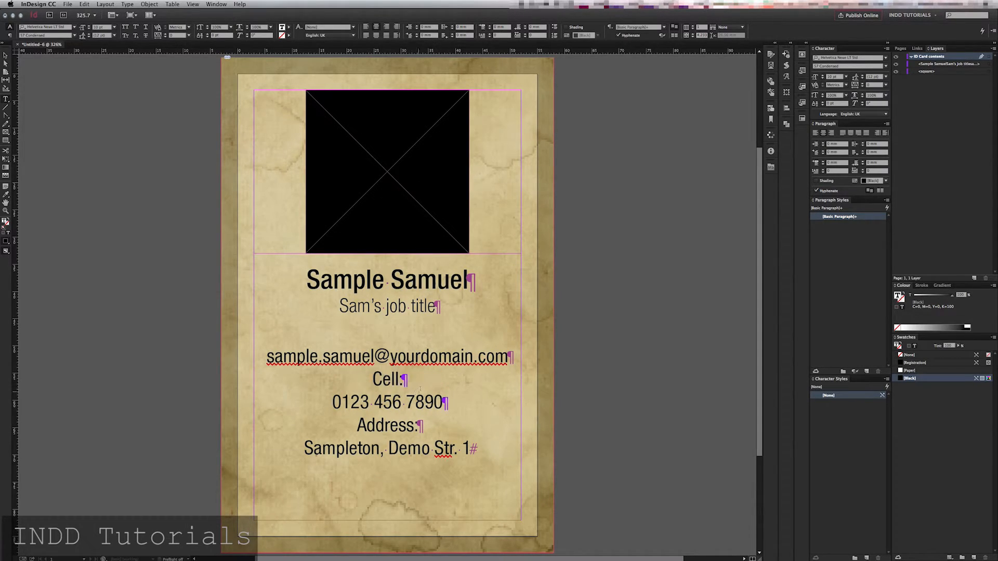
pyautogui.moveTo(402, 380); pyautogui.dragTo(417, 381)
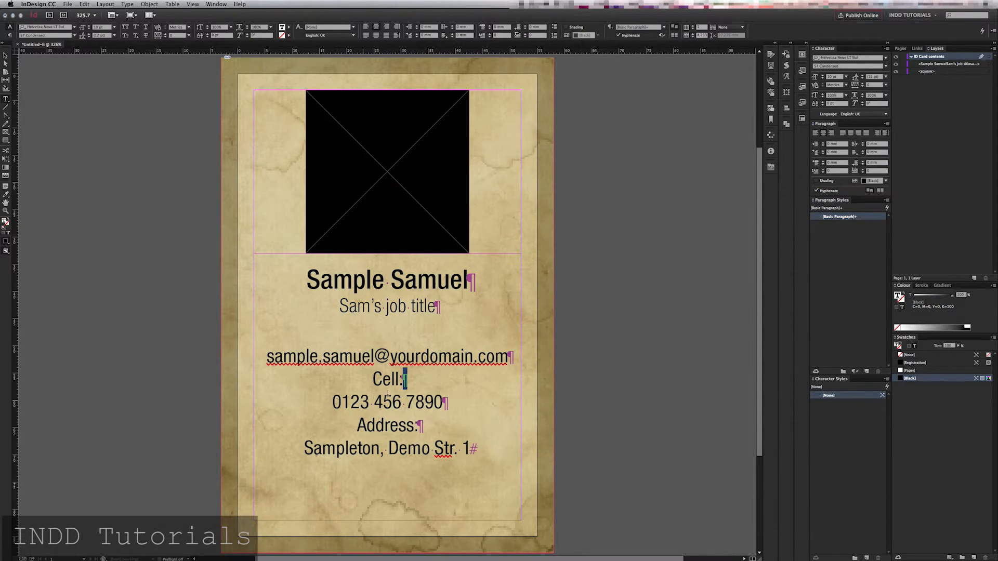
pyautogui.press('BackSpace')
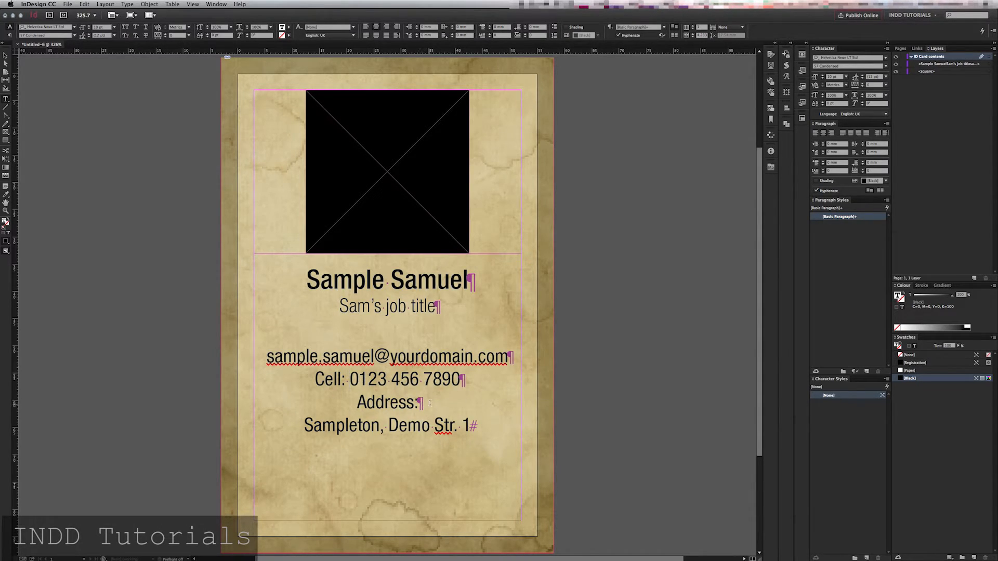
# Try replacing the "Address:" label with "Office #1".
pyautogui.moveTo(355, 403); pyautogui.dragTo(419, 406)
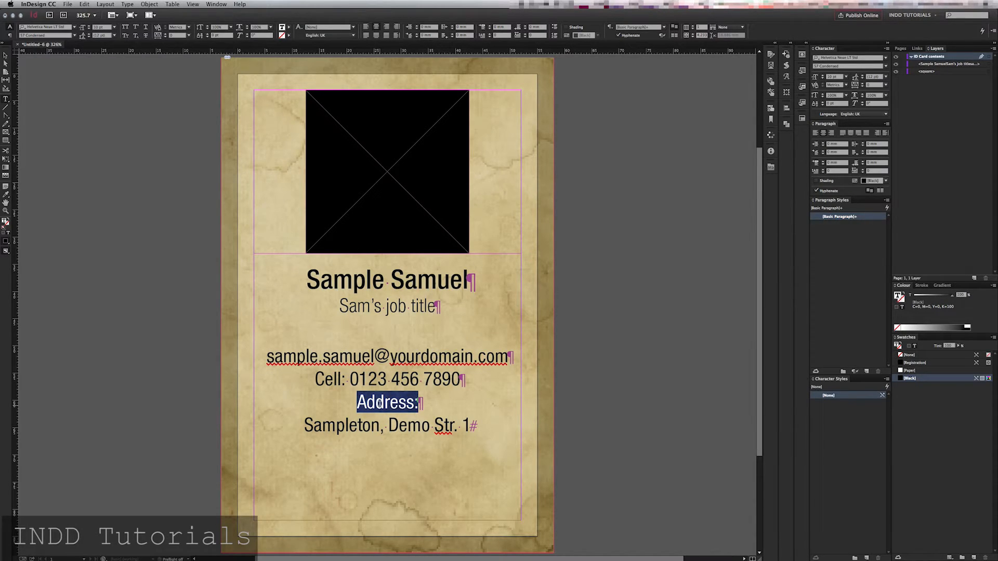
pyautogui.write('O')
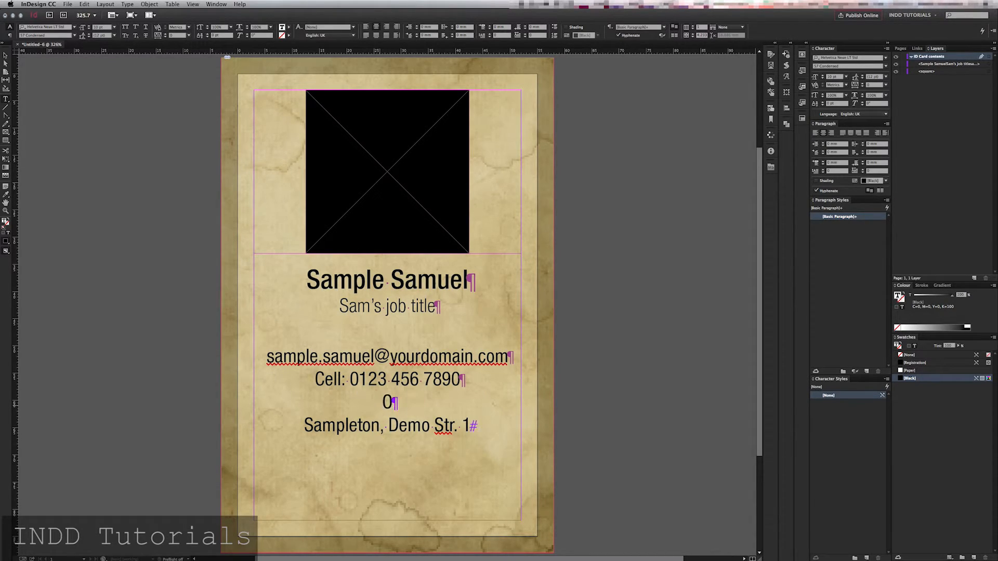
pyautogui.write('ffice £')
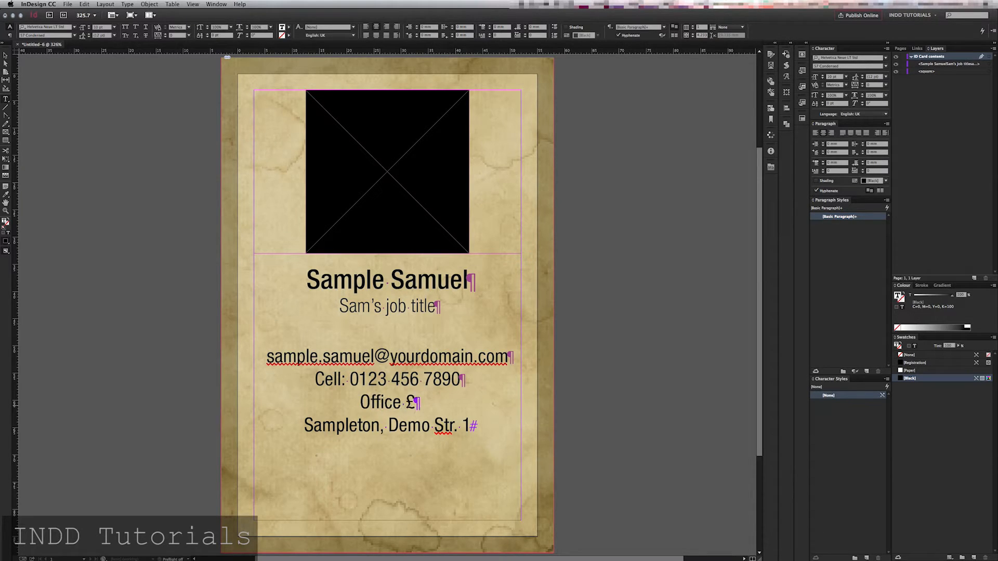
pyautogui.press('BackSpace')
pyautogui.write('£')
pyautogui.press('BackSpace')
pyautogui.write('#1')
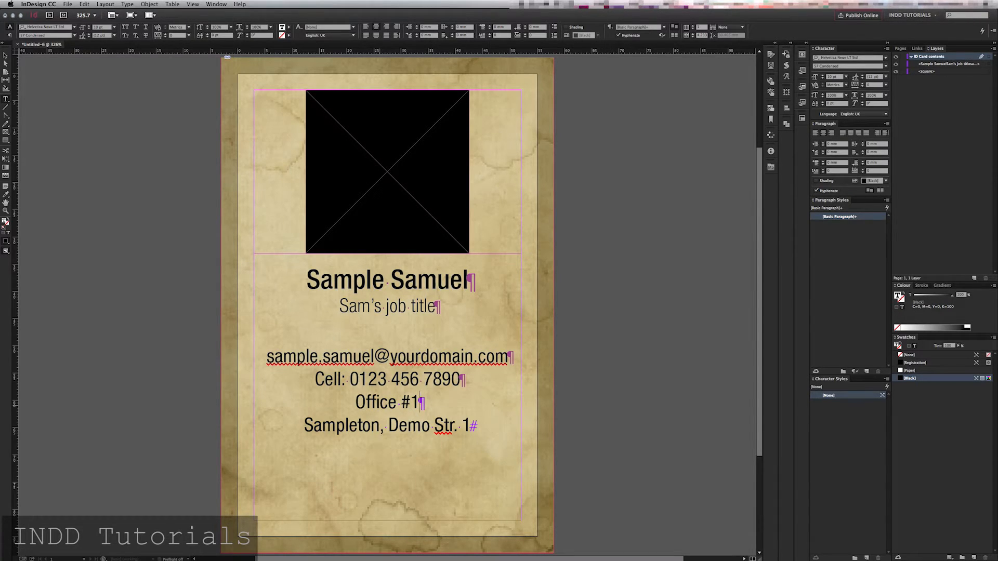
# Delete the label line above the street address, including its paragraph break.
pyautogui.hotkey('shift', 'Home')
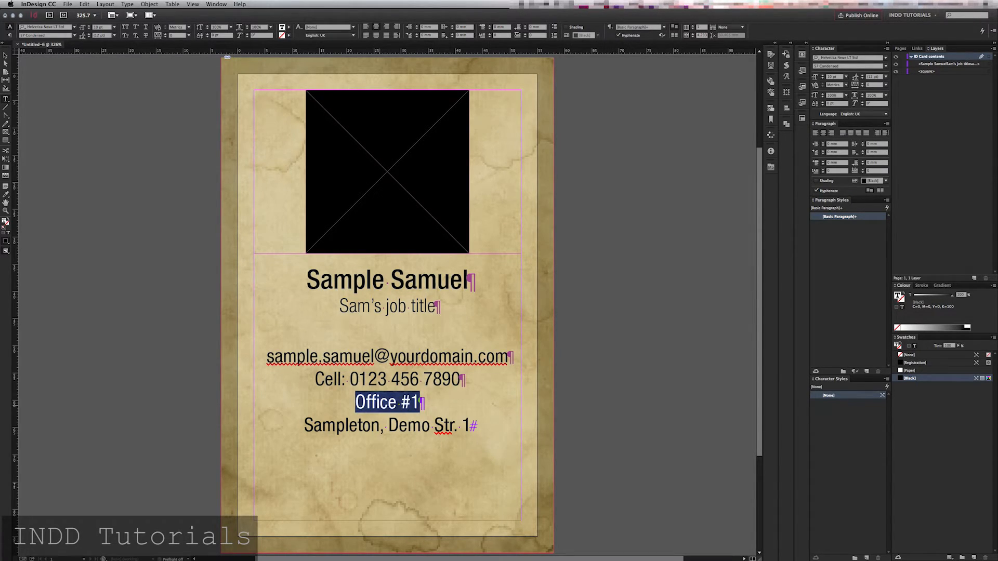
pyautogui.press('BackSpace')
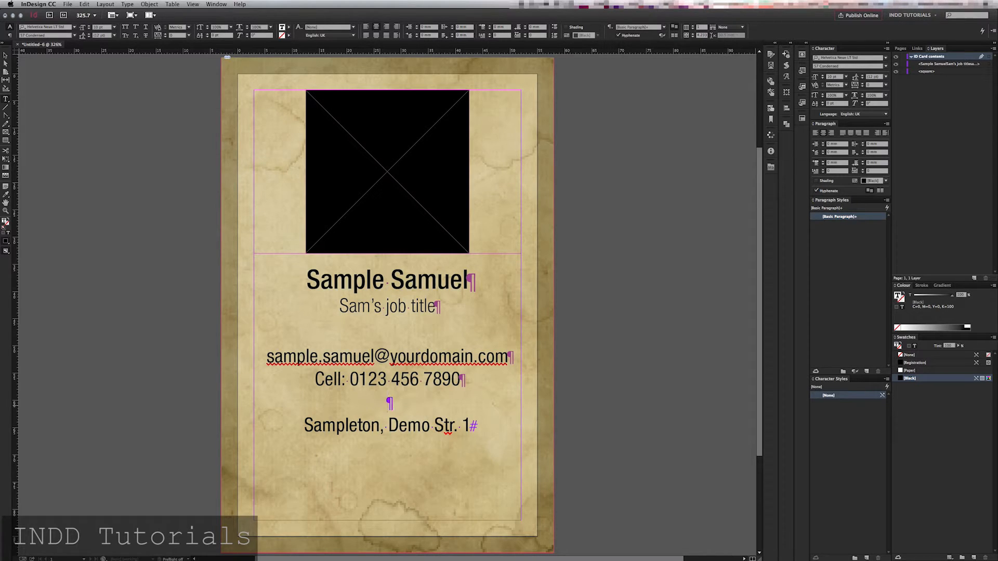
pyautogui.doubleClick(395, 405)
pyautogui.press('BackSpace')
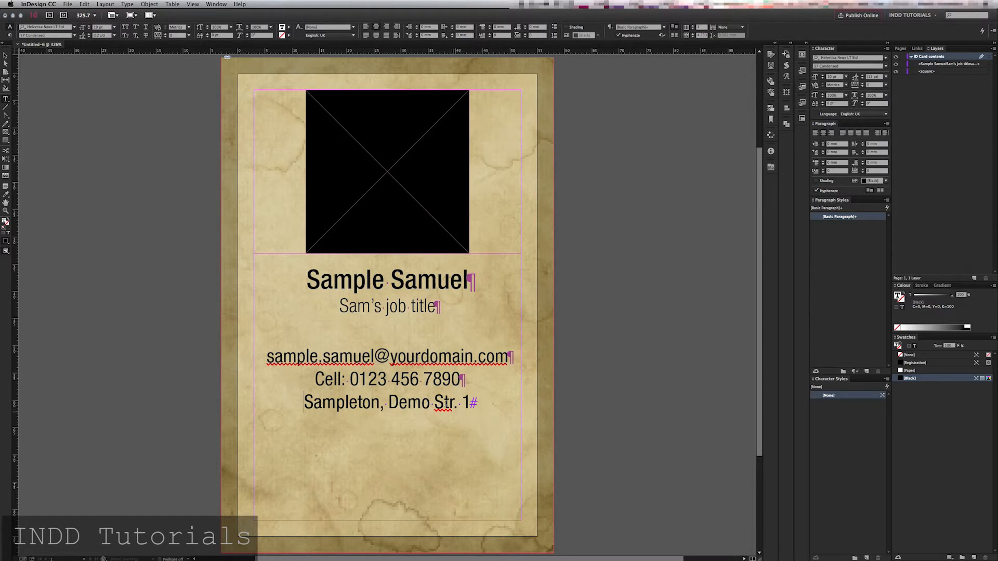
# Set the space after the job title paragraph to 20 mm.
pyautogui.click(390, 358)
pyautogui.click(428, 306)
pyautogui.moveTo(540, 27); pyautogui.dragTo(527, 27)
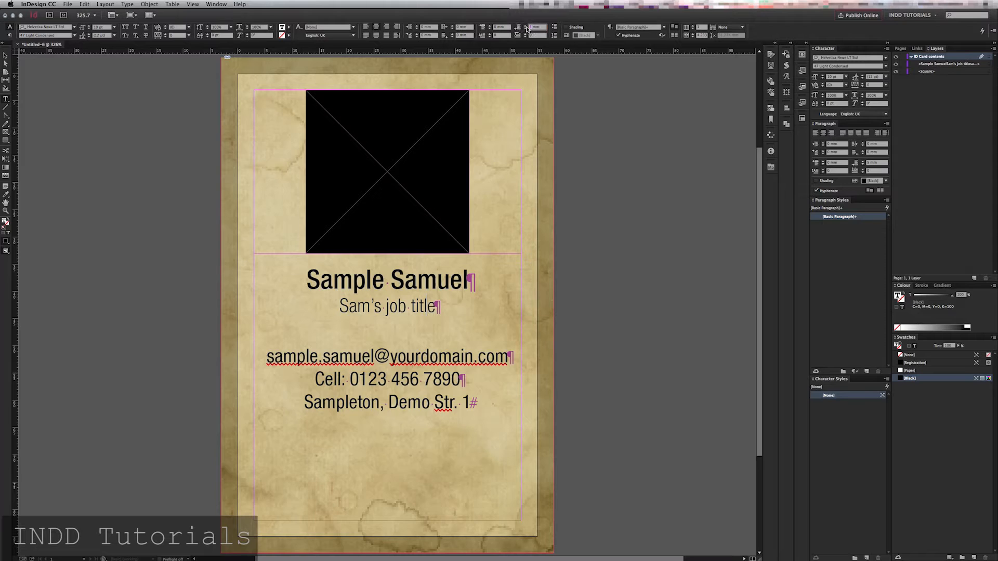
pyautogui.write('20')
pyautogui.press('Tab')
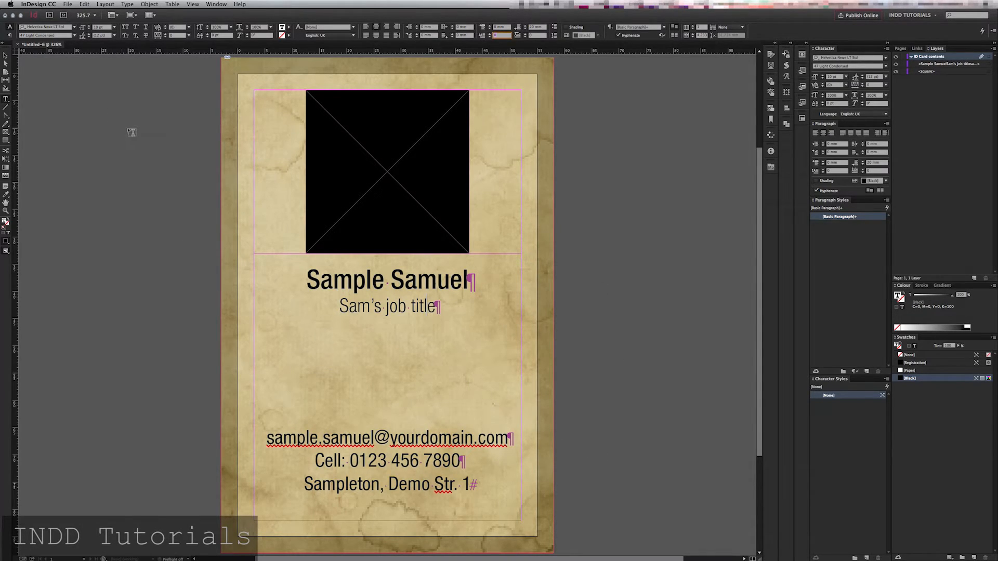
# Align the text to the bottom of its frame and set the frame's bottom inset spacing to 3 mm.
pyautogui.click(5, 55)
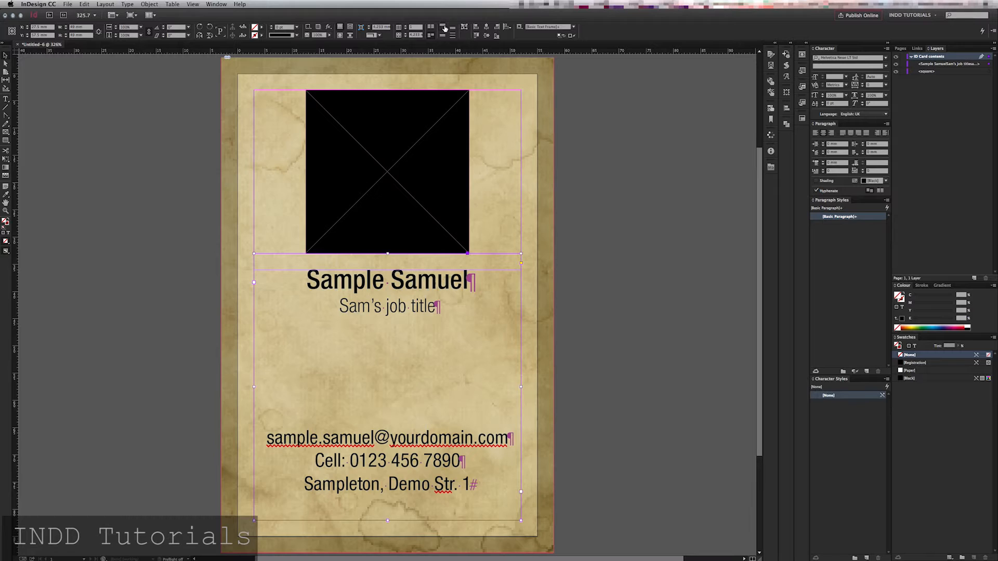
pyautogui.click(452, 27)
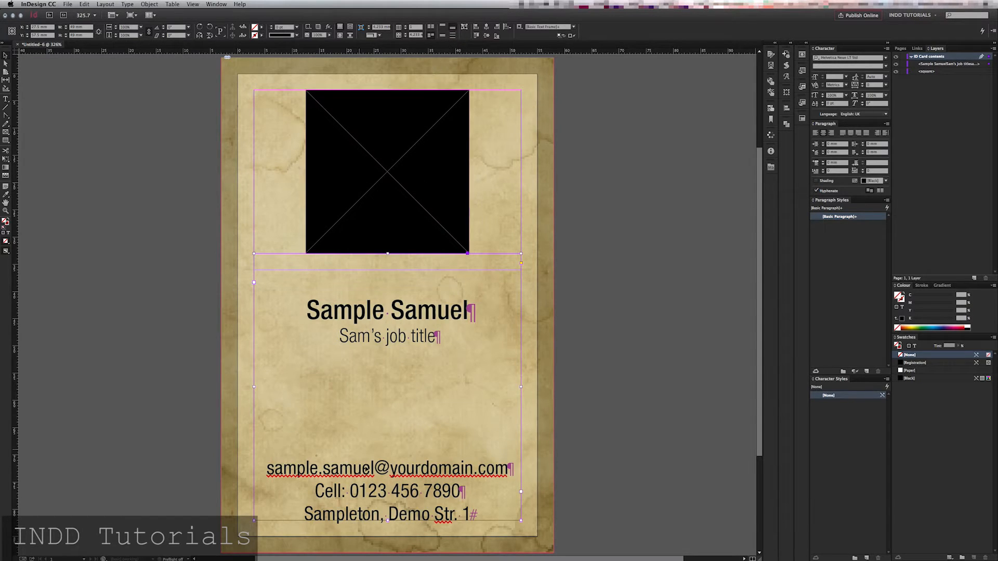
pyautogui.rightClick(411, 459)
pyautogui.click(414, 380)
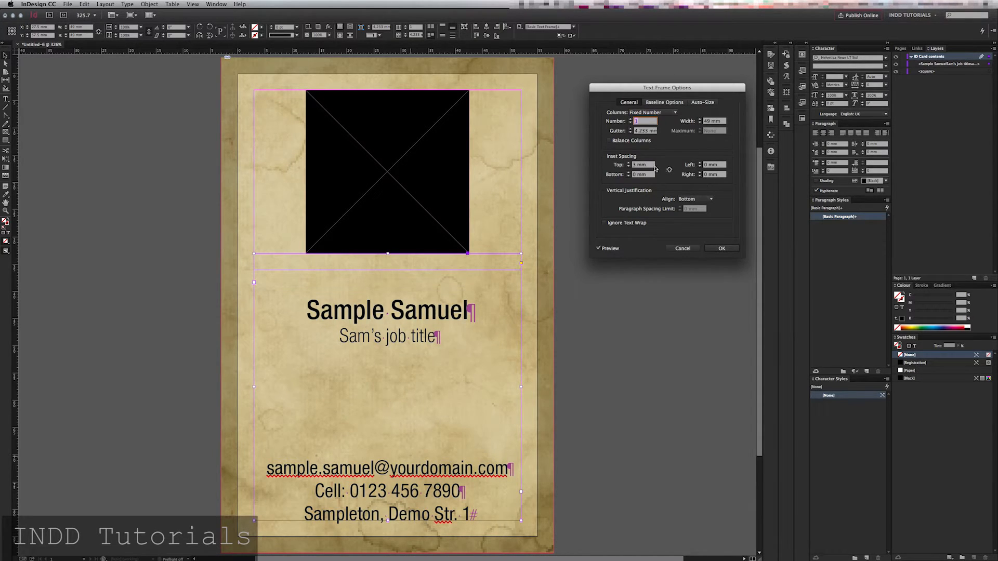
pyautogui.click(629, 173)
pyautogui.click(629, 172)
pyautogui.click(629, 173)
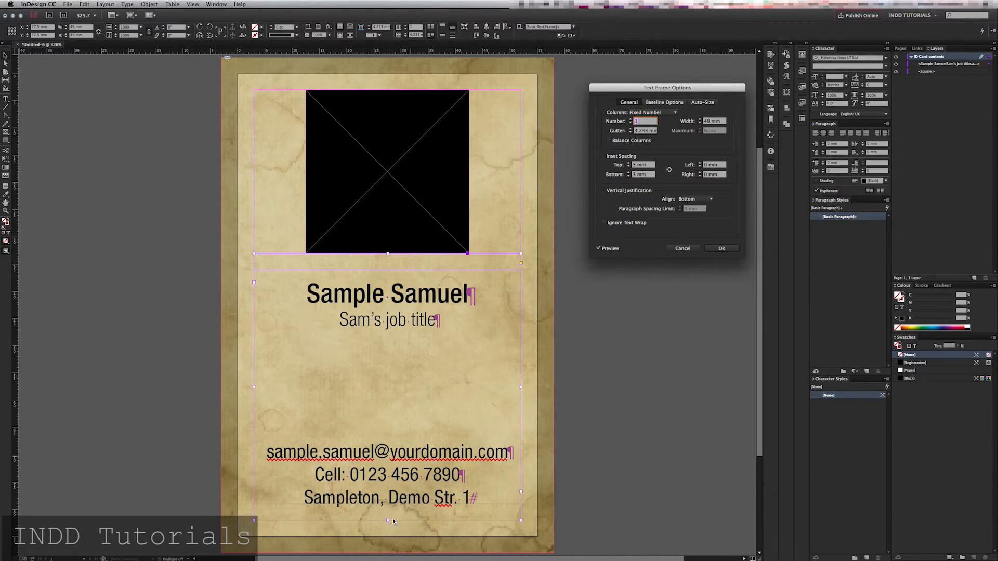
pyautogui.click(720, 249)
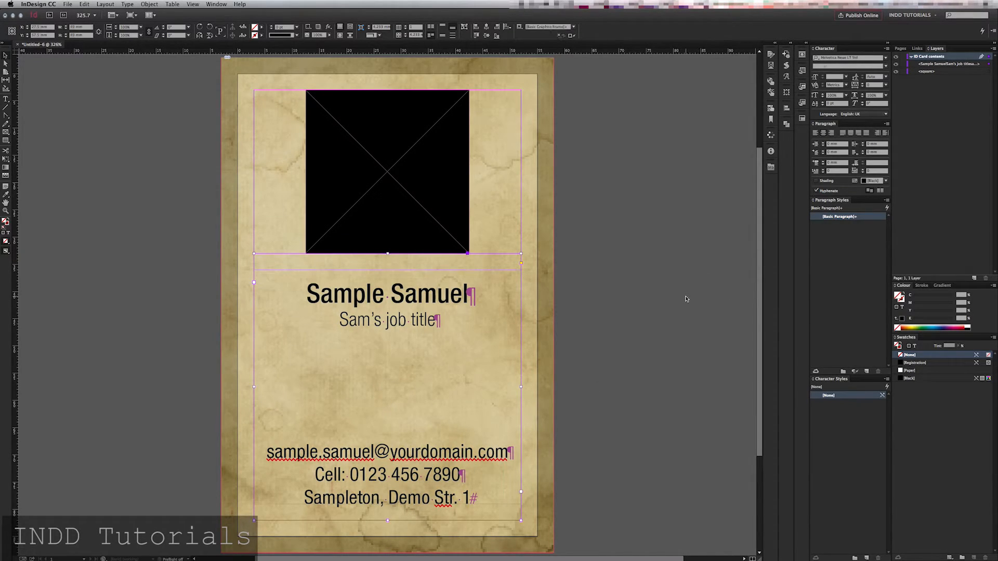
pyautogui.click(685, 297)
pyautogui.press('w')
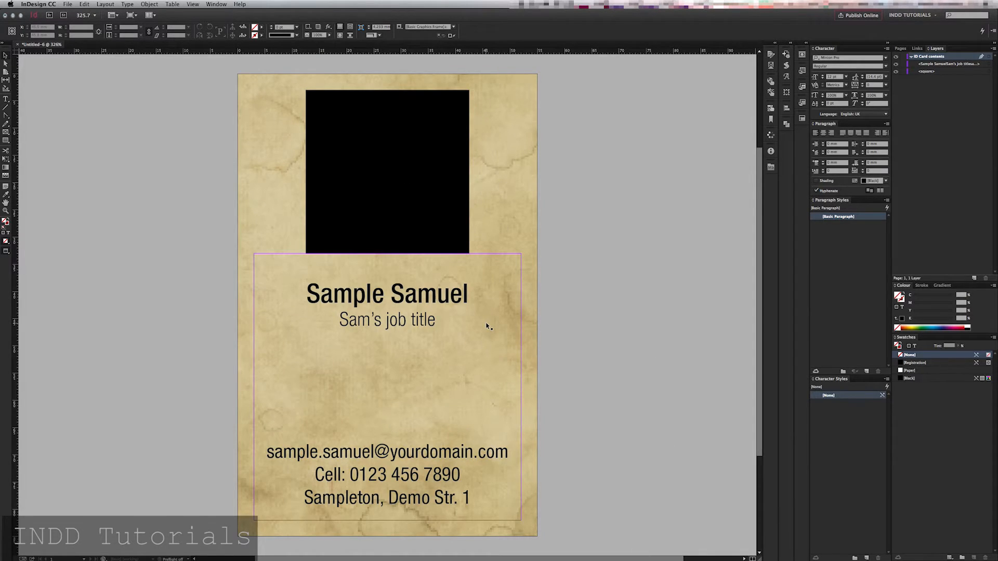
pyautogui.press('w')
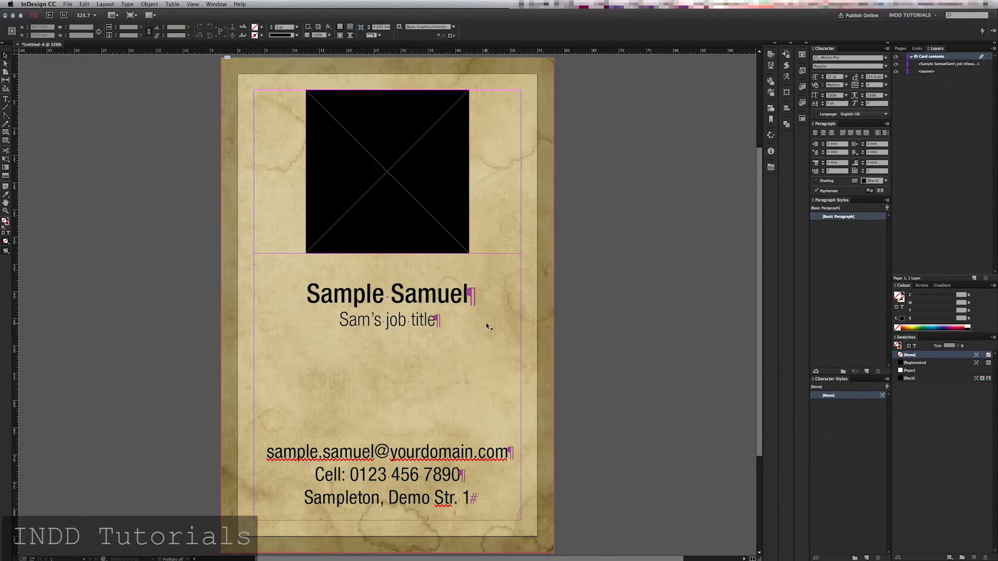
# Move the black square's top edge to Y 6 mm and lower the text frame's top edge to the square's bottom edge.
pyautogui.click(401, 130)
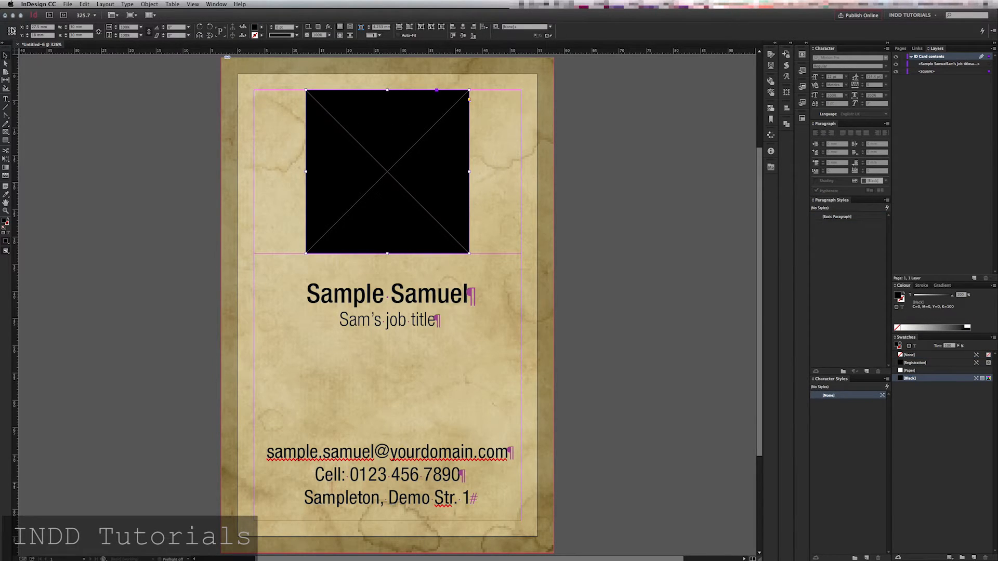
pyautogui.click(38, 35)
pyautogui.write('6')
pyautogui.press('Return')
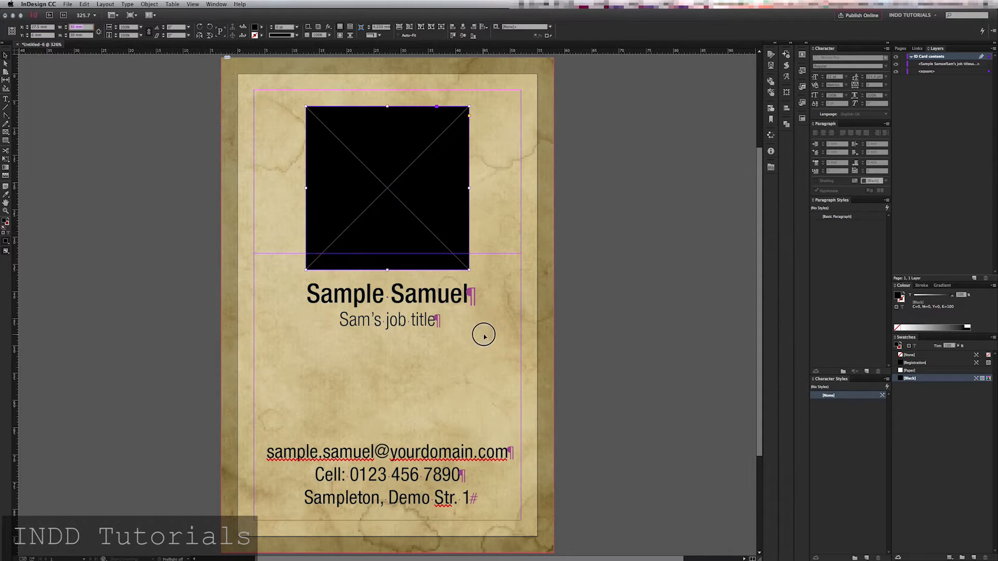
pyautogui.click(395, 272)
pyautogui.moveTo(387, 254); pyautogui.dragTo(386, 270)
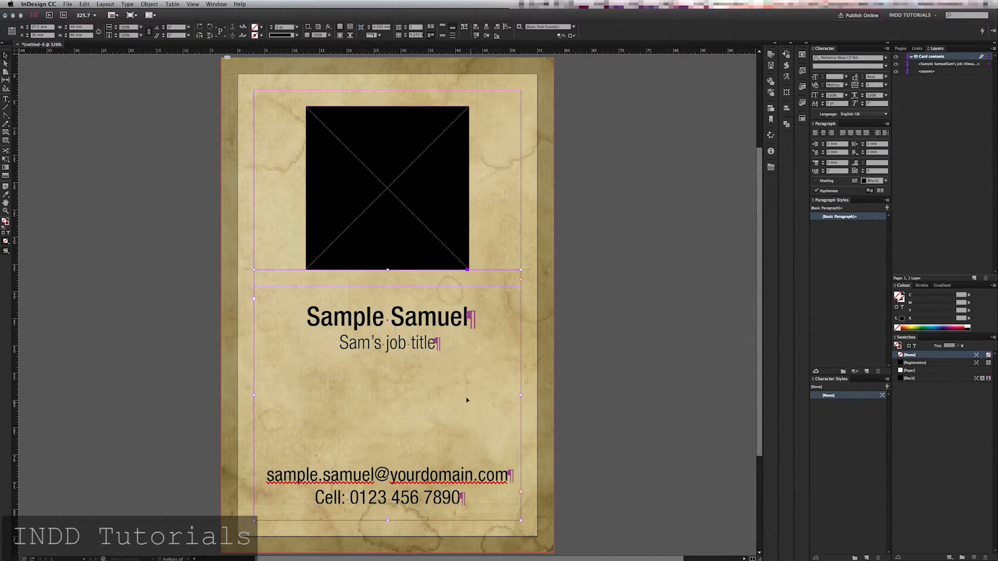
# Reduce the space after the job title paragraph to 15 mm.
pyautogui.doubleClick(418, 346)
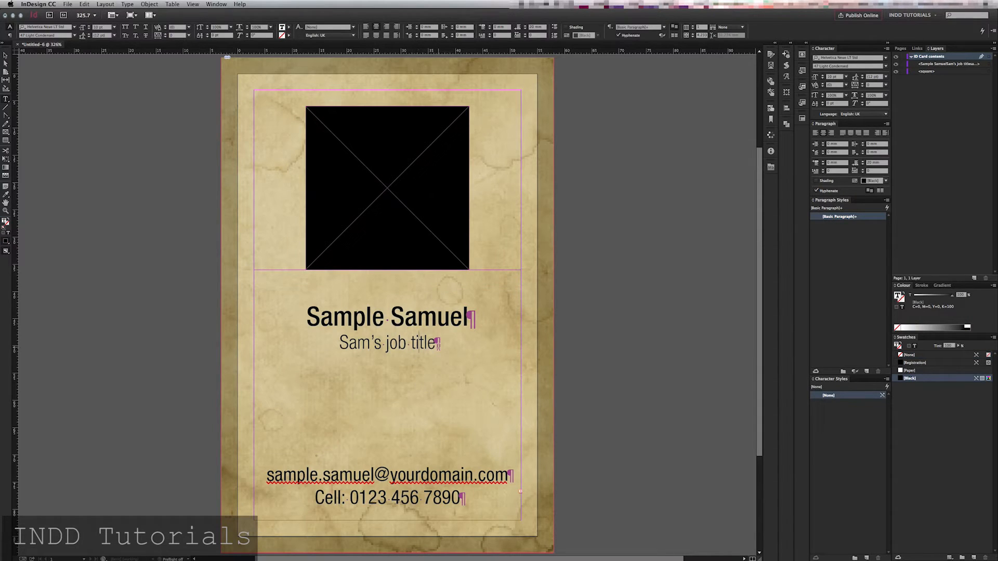
pyautogui.click(525, 30)
pyautogui.click(525, 29)
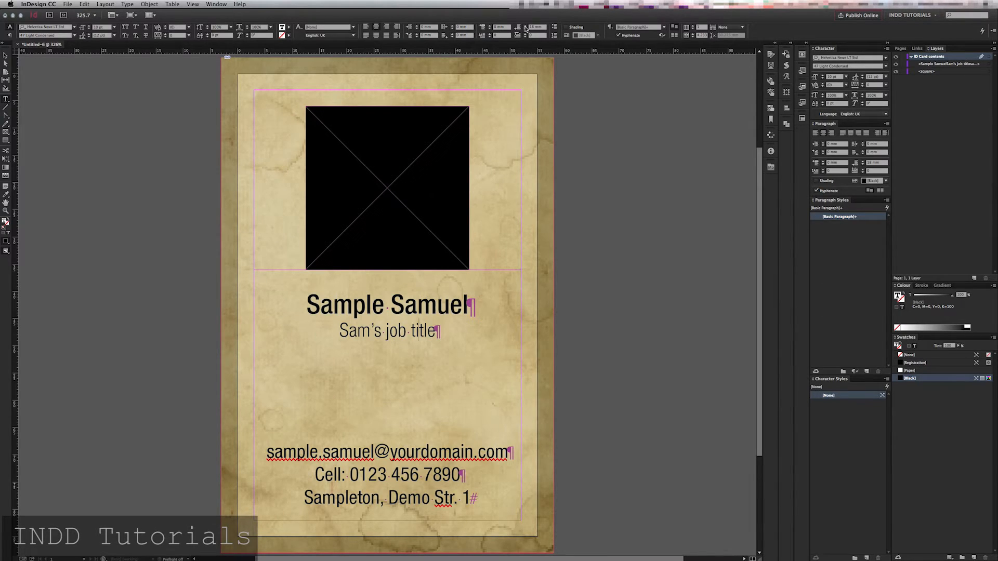
pyautogui.click(525, 30)
pyautogui.click(525, 29)
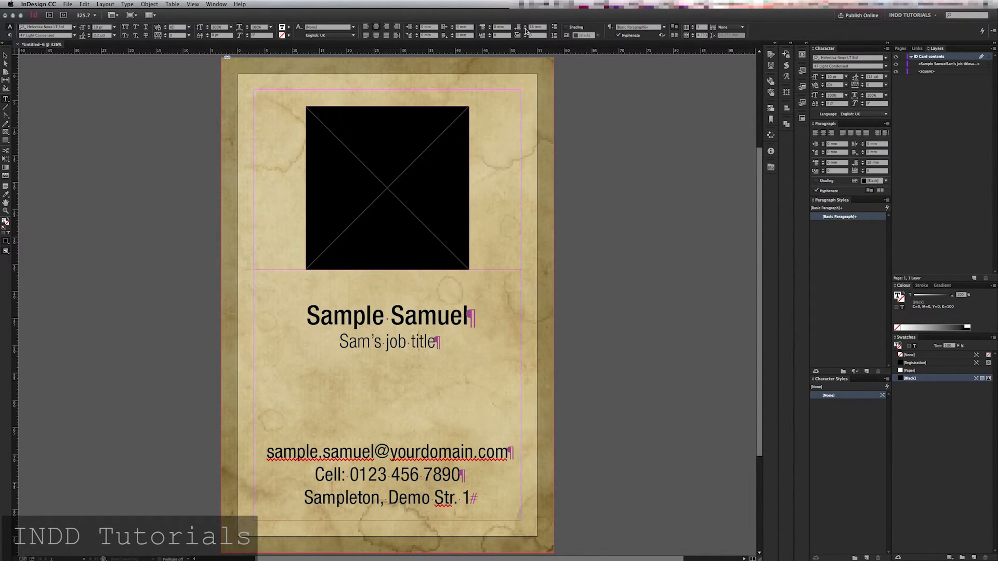
pyautogui.click(526, 29)
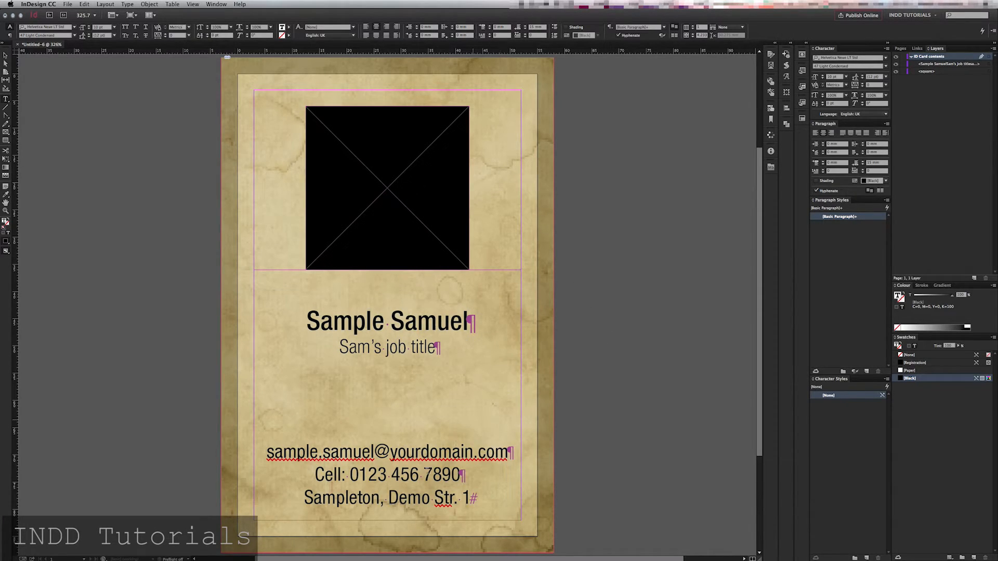
# Set the black square frame's fill colour to [None] and deselect it.
pyautogui.click(5, 55)
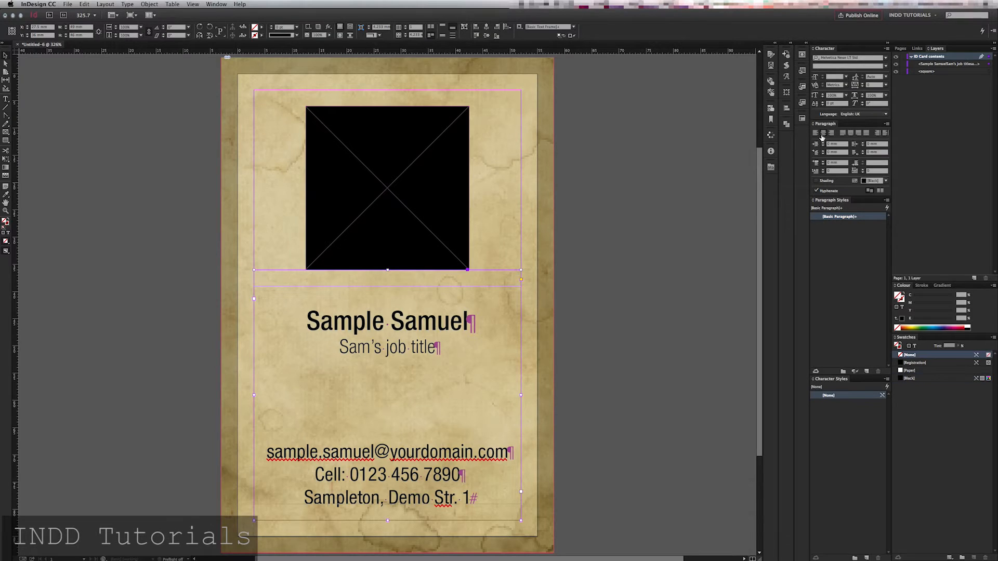
pyautogui.click(900, 48)
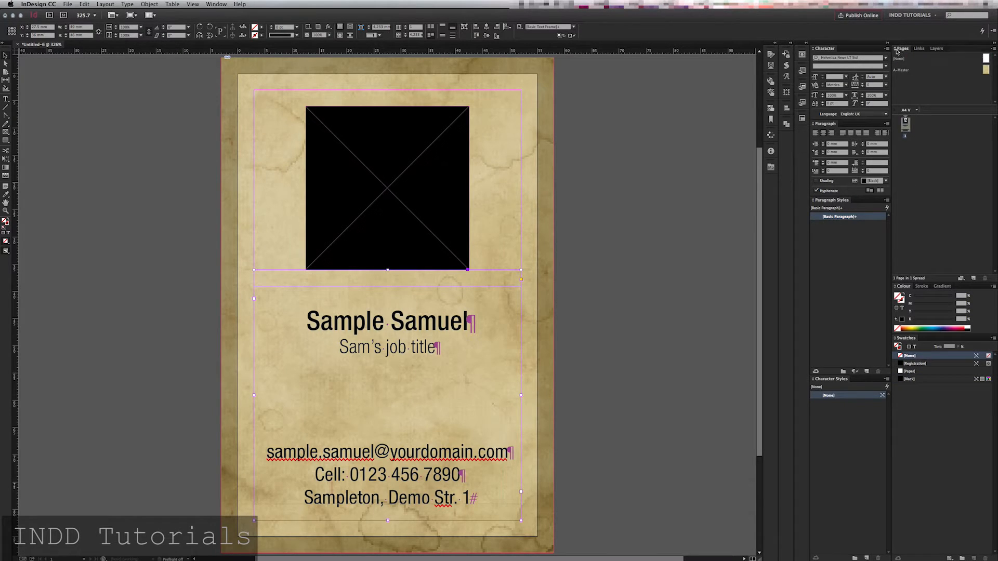
pyautogui.click(616, 223)
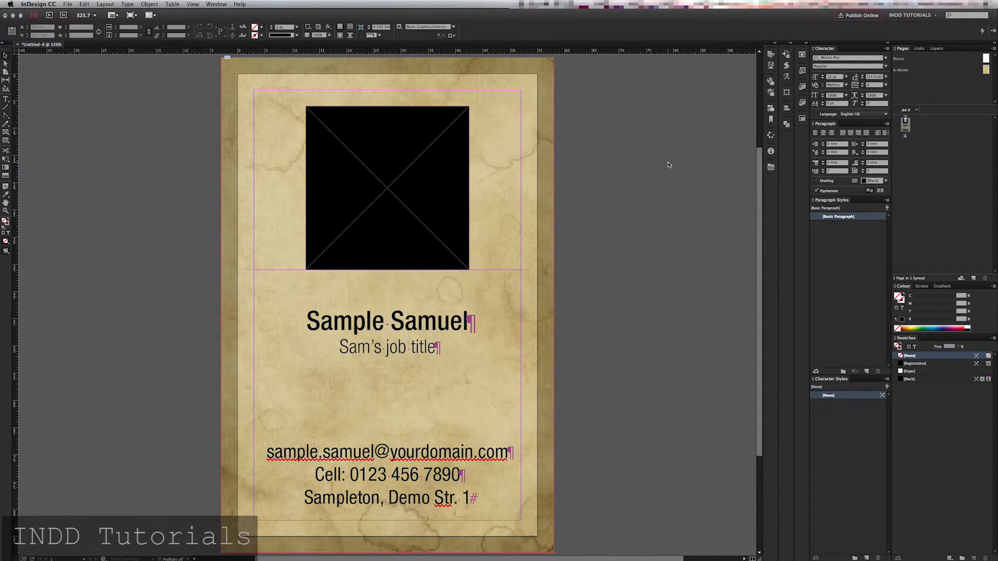
pyautogui.click(375, 182)
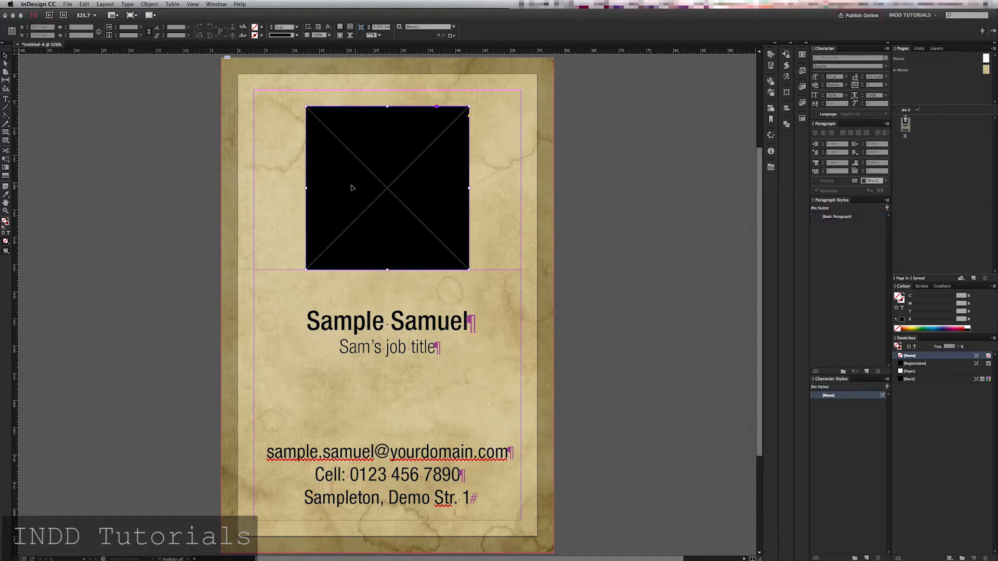
pyautogui.click(910, 355)
pyautogui.click(612, 271)
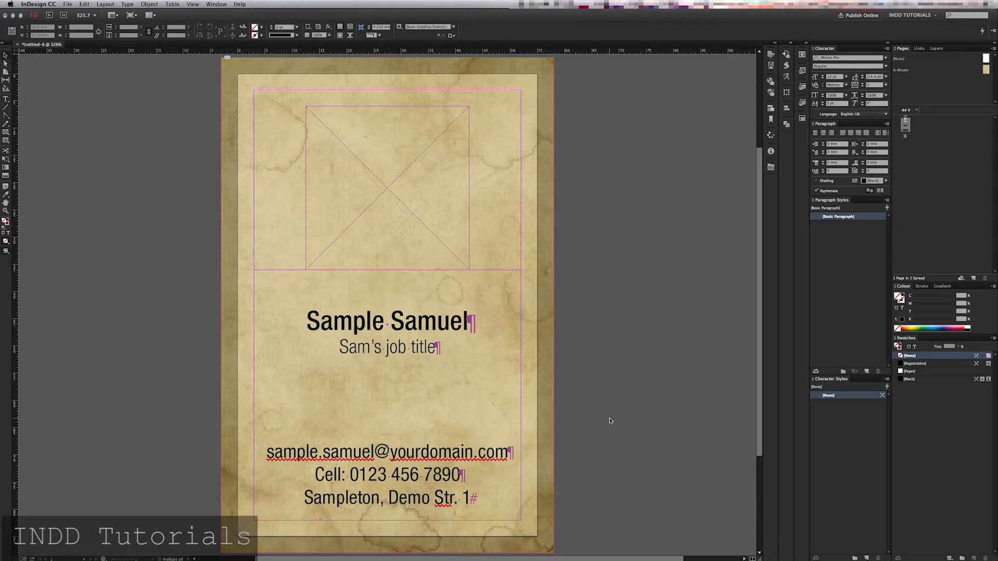
# Preview the card and give the empty square frame a [Black] stroke.
pyautogui.press('w')
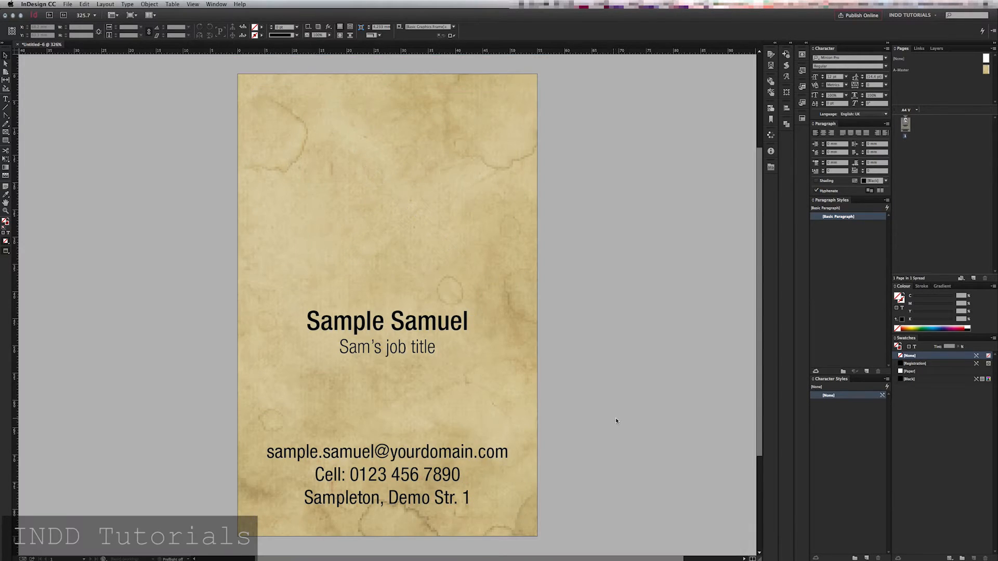
pyautogui.click(419, 165)
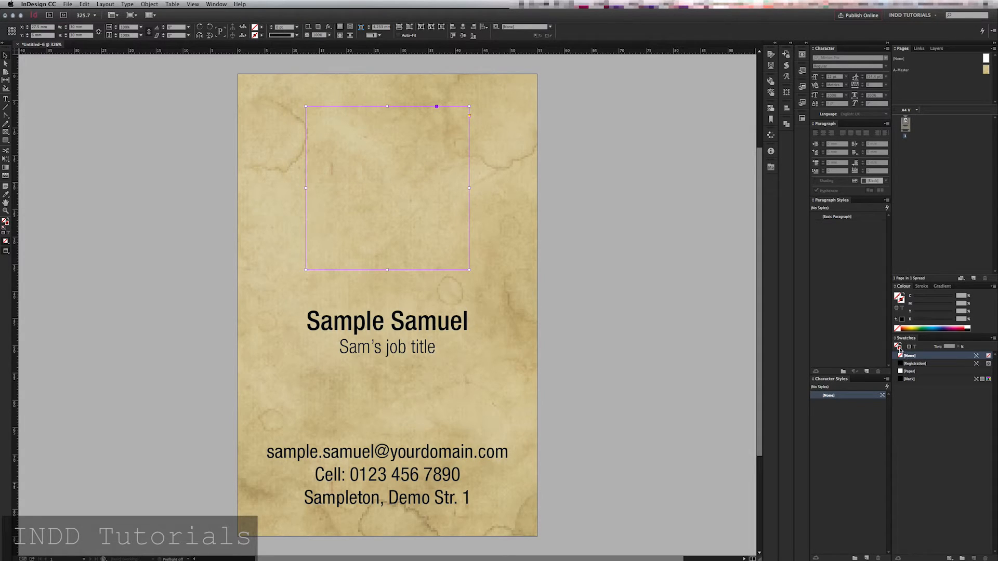
pyautogui.click(900, 300)
pyautogui.click(911, 379)
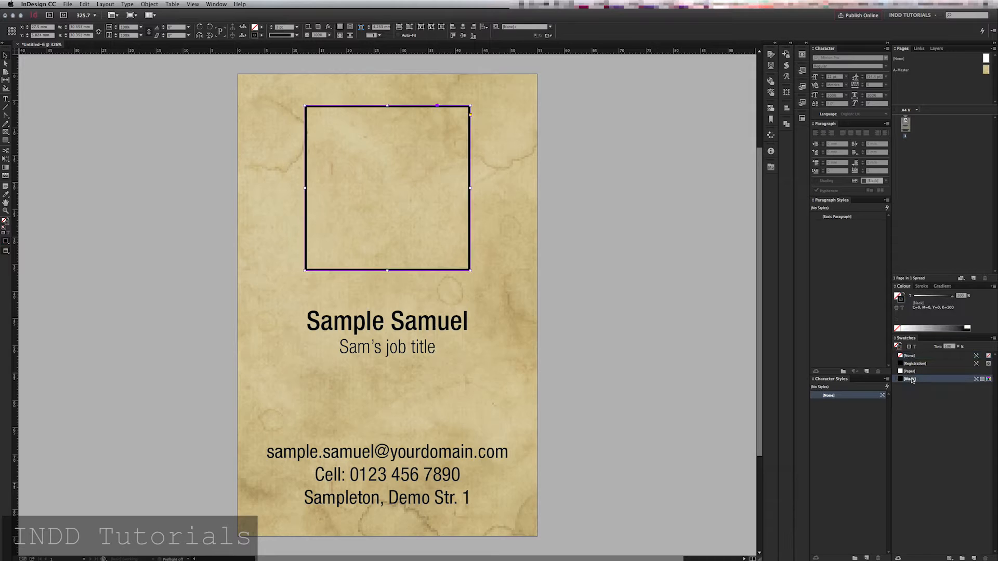
# Align the square frame's stroke to the inside, deselect the frame and return to the normal view.
pyautogui.click(922, 286)
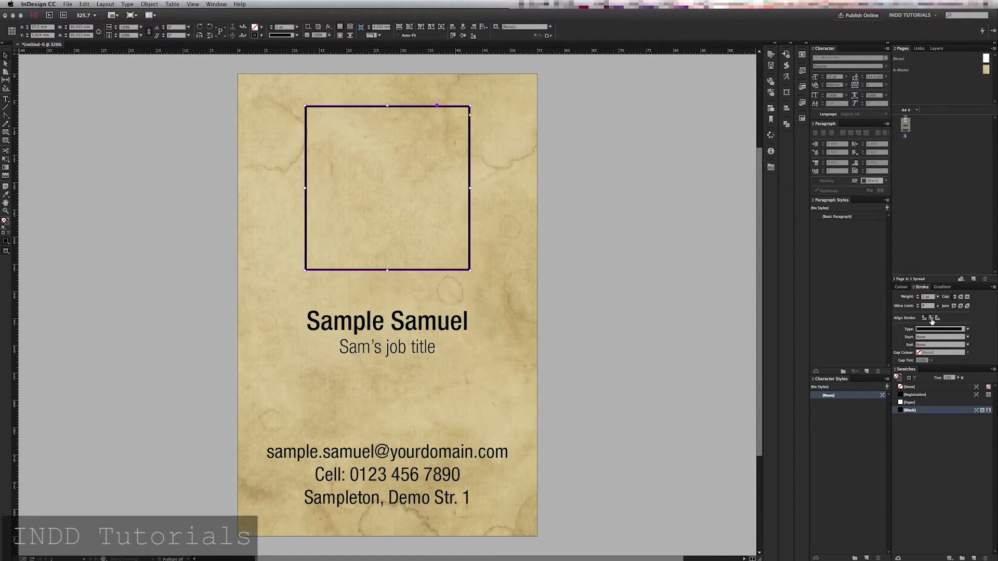
pyautogui.click(931, 319)
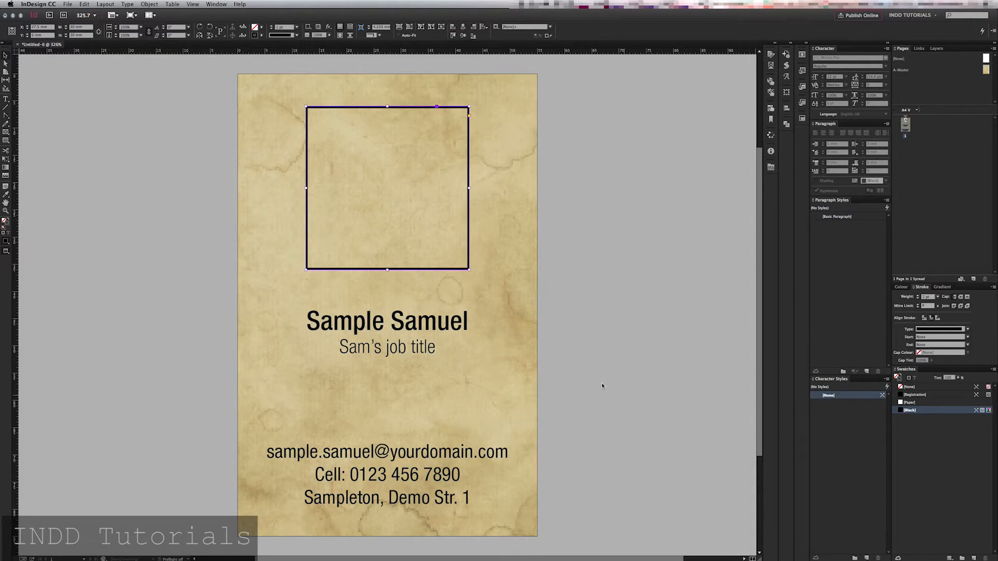
pyautogui.click(594, 320)
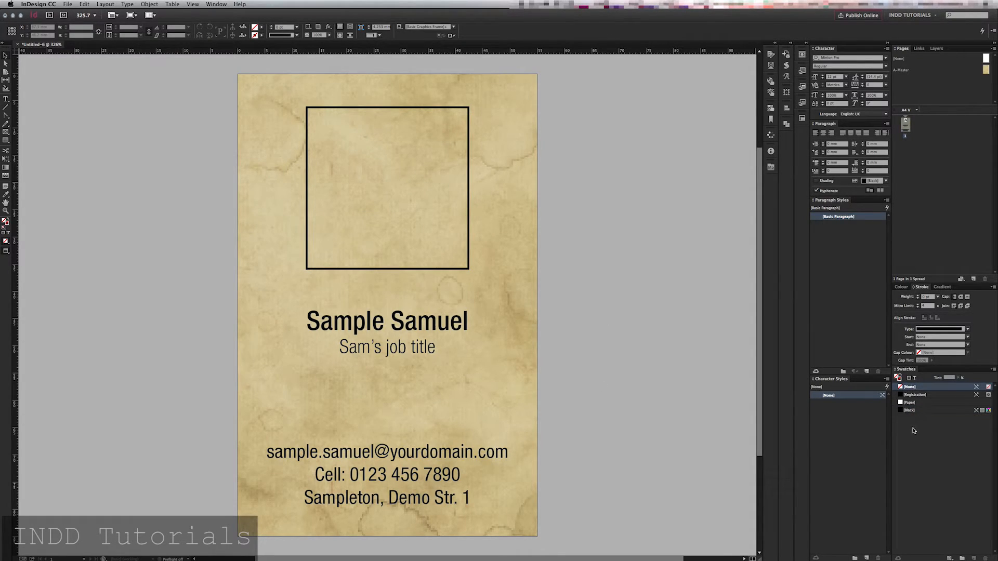
pyautogui.press('w')
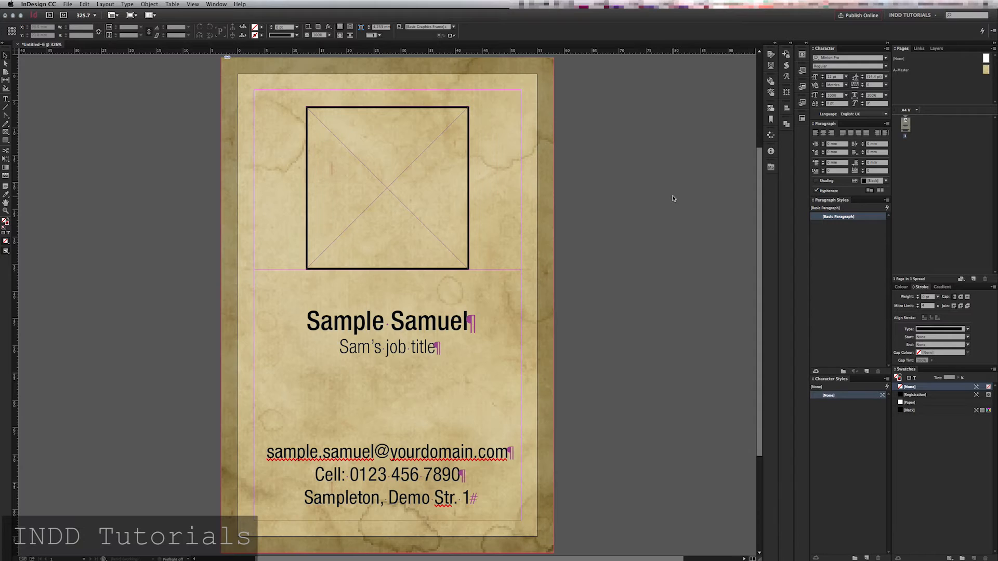
# Duplicate the card page and replace the second word of the name on the copy with another person's name.
pyautogui.rightClick(905, 129)
pyautogui.click(822, 142)
pyautogui.doubleClick(906, 150)
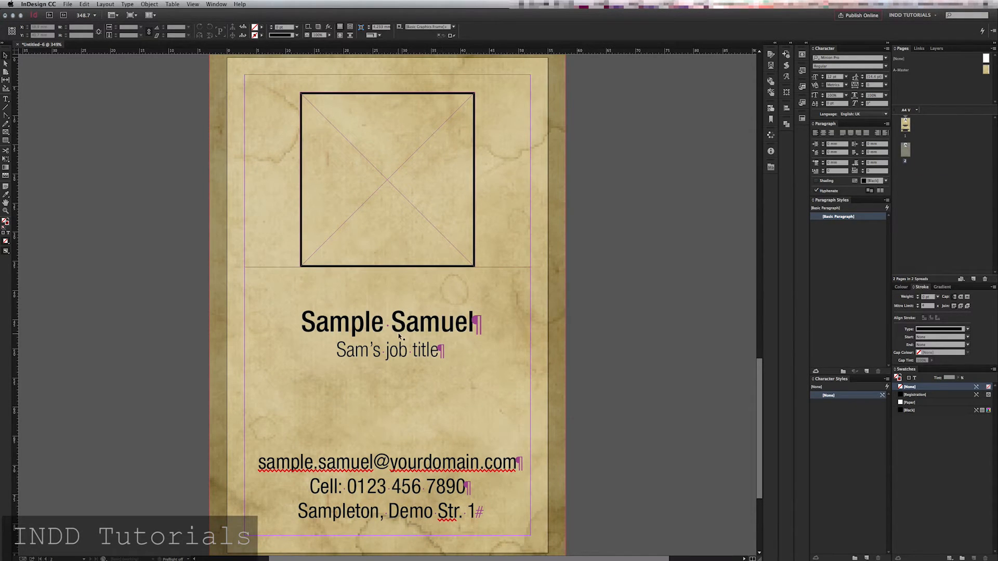
pyautogui.doubleClick(392, 328)
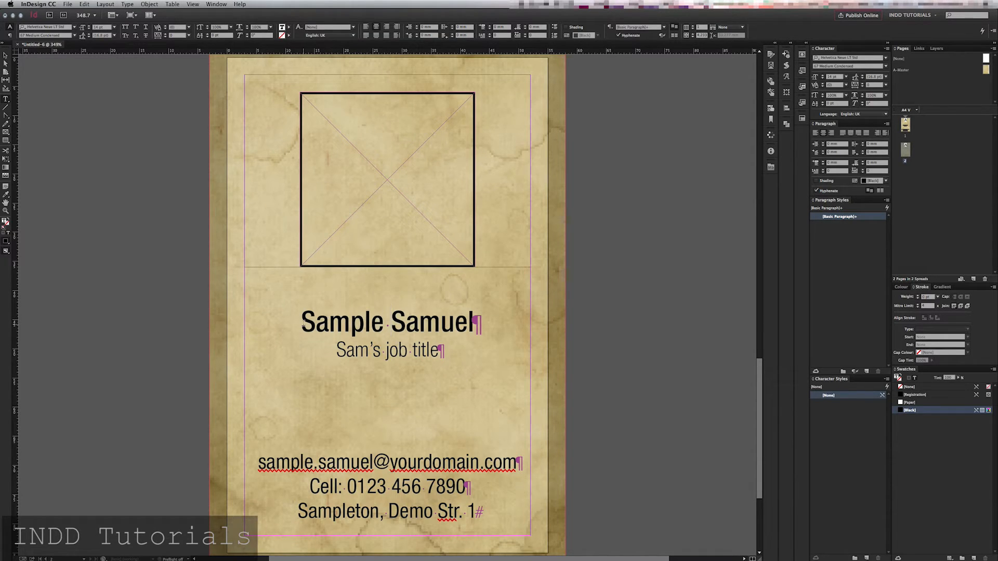
pyautogui.doubleClick(471, 321)
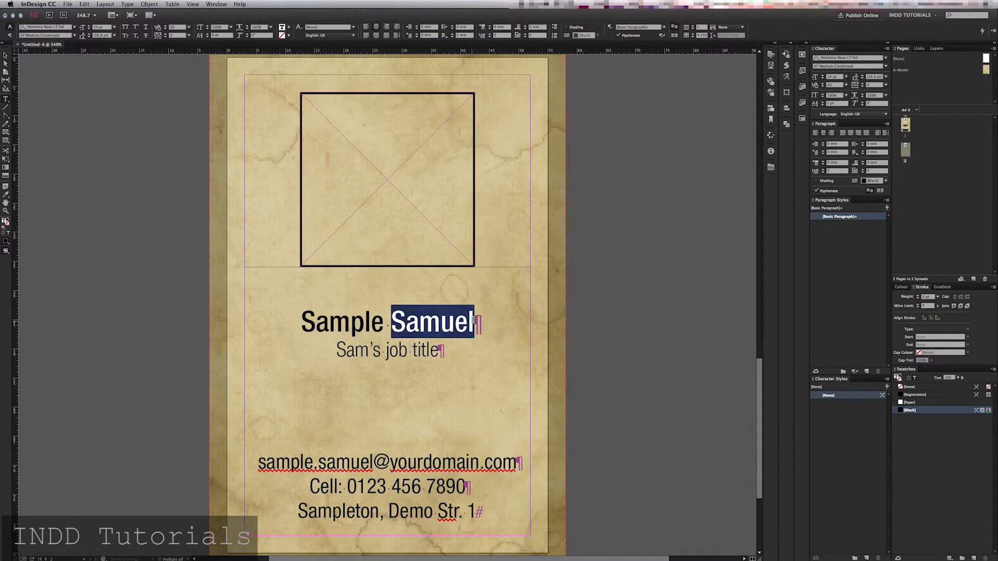
pyautogui.write('Natalie')
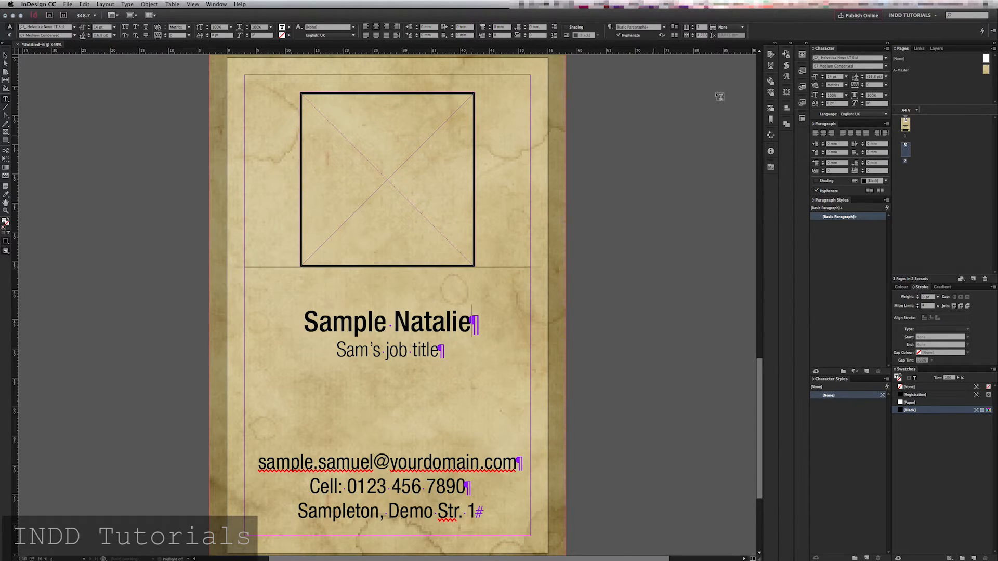
# Delete the duplicated second page together with its objects.
pyautogui.doubleClick(908, 151)
pyautogui.moveTo(907, 151); pyautogui.dragTo(986, 279)
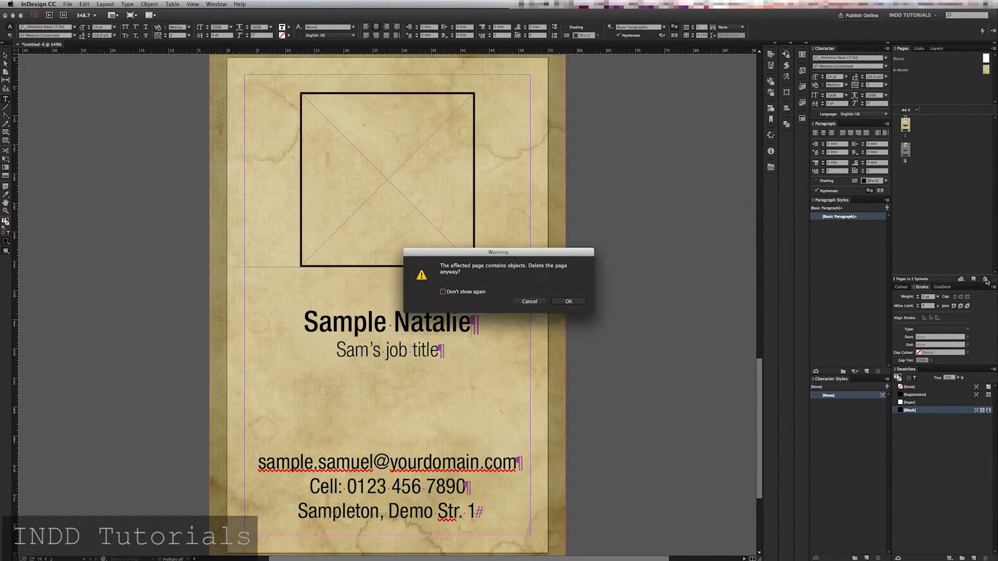
pyautogui.click(570, 302)
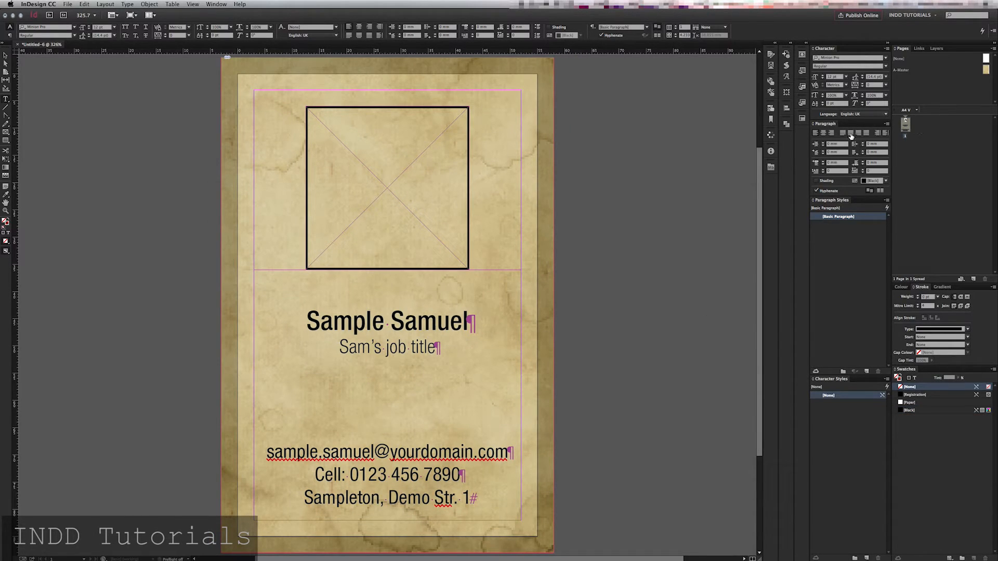
# Show the Data Merge controls and make their area wider and shorter.
pyautogui.click(218, 5)
pyautogui.click(217, 5)
pyautogui.click(217, 5)
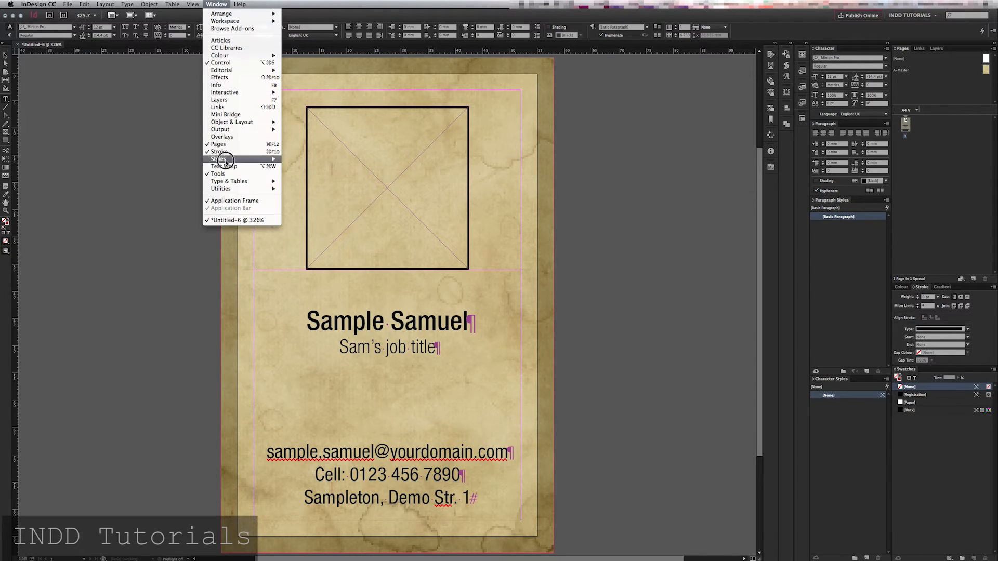
pyautogui.moveTo(228, 189)
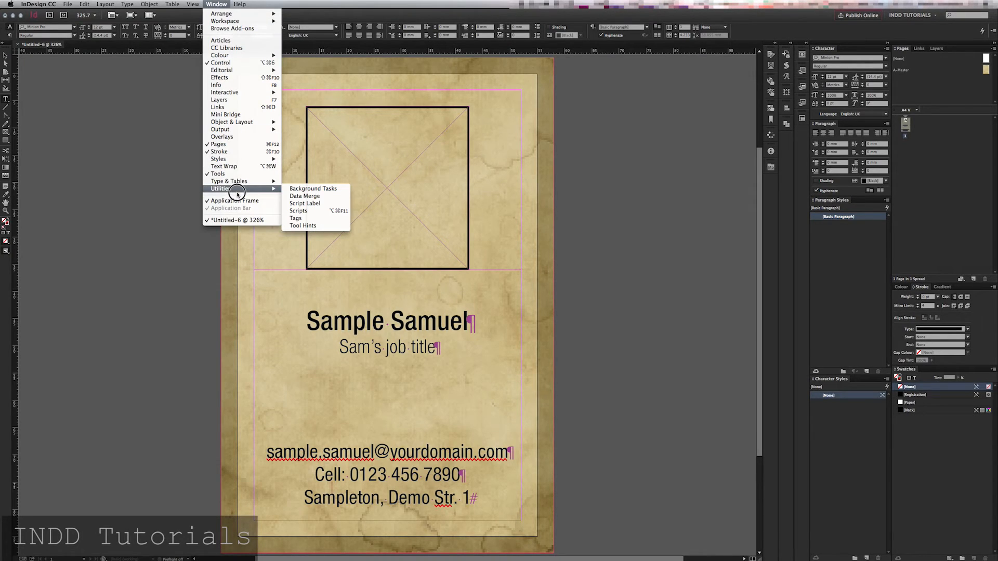
pyautogui.click(308, 197)
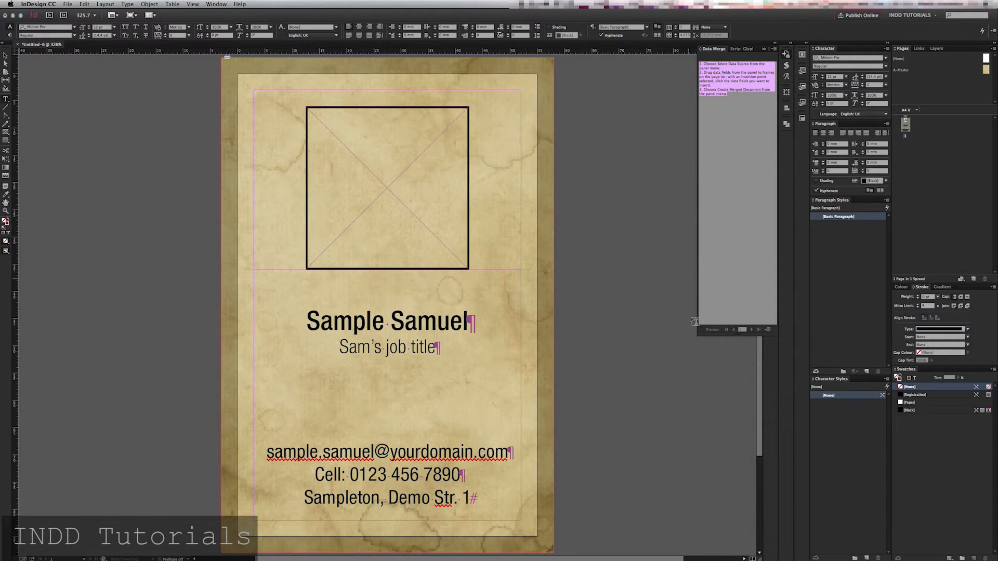
pyautogui.moveTo(700, 336); pyautogui.dragTo(640, 203)
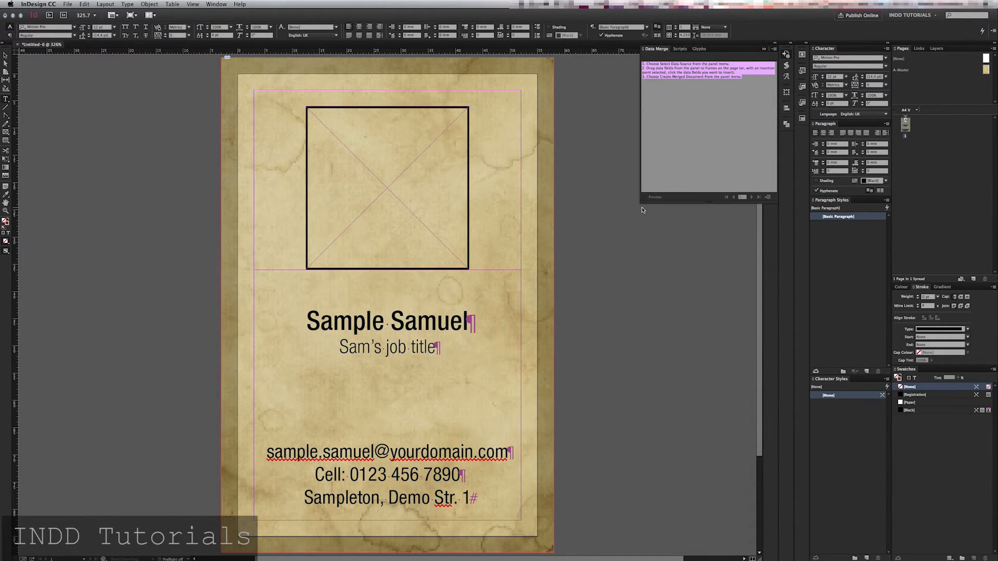
# Load Sample_DB.txt as the data source for the merge.
pyautogui.click(774, 49)
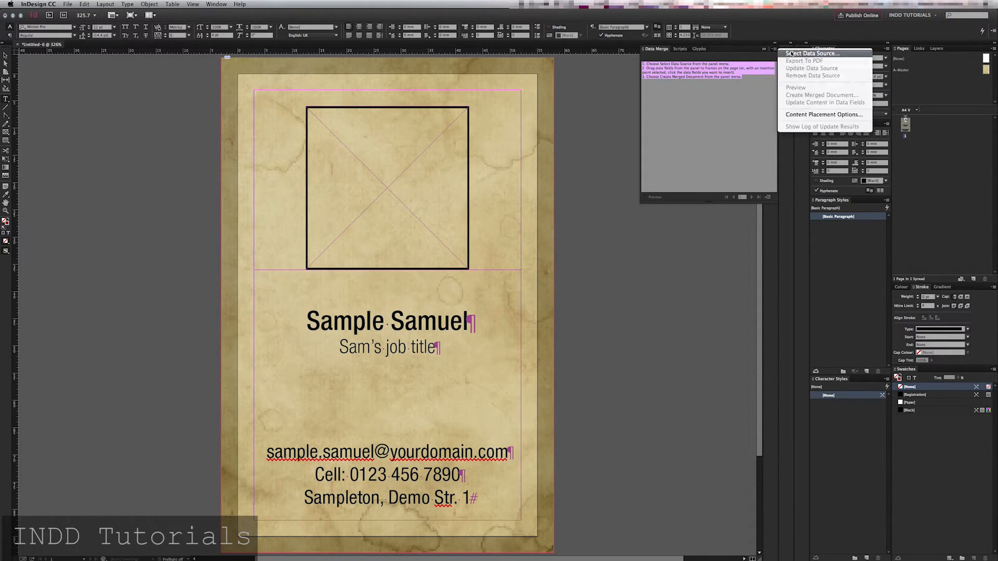
pyautogui.click(791, 54)
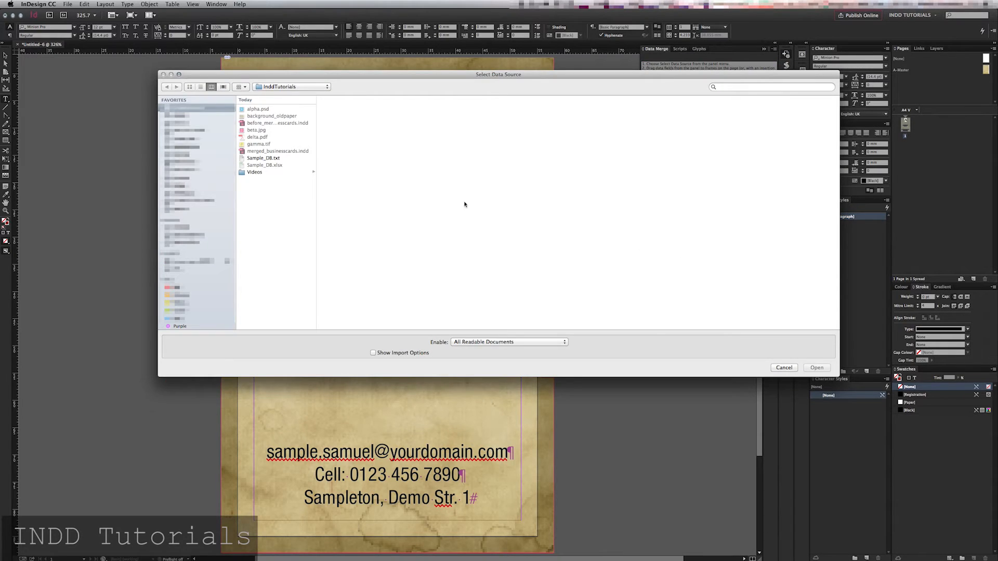
pyautogui.click(265, 158)
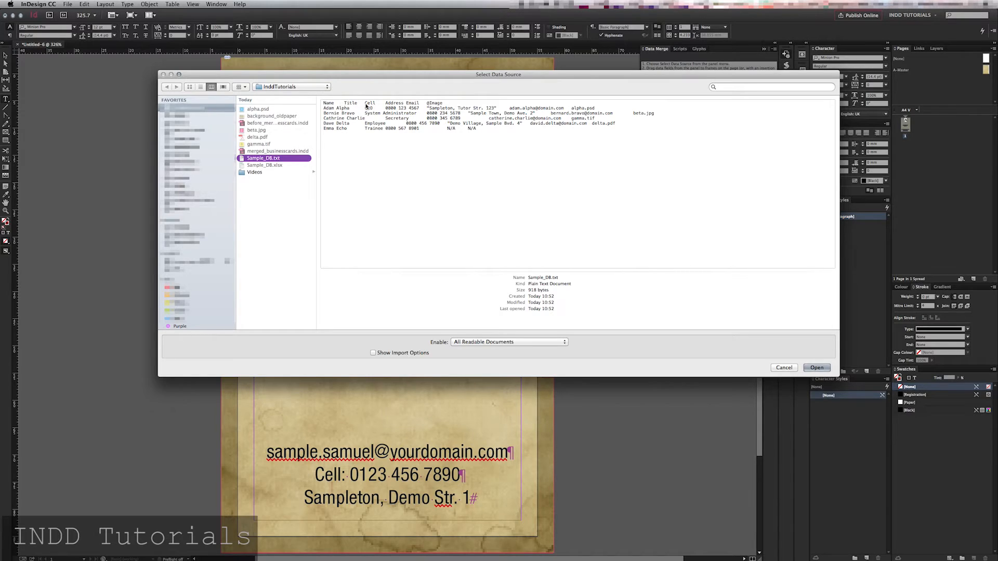
pyautogui.click(817, 368)
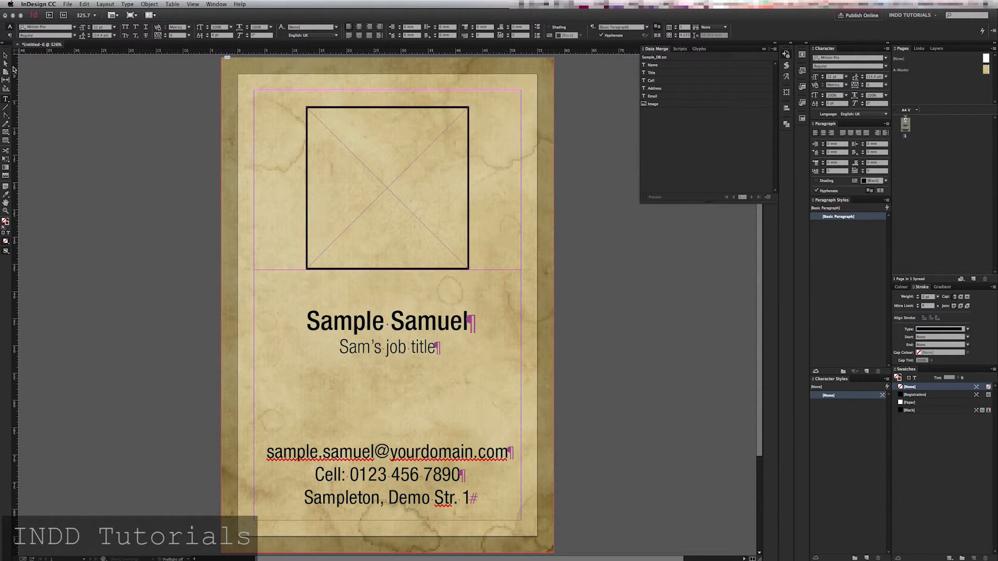
# Replace the sample name with the Name data field and the job title with the Title data field.
pyautogui.moveTo(303, 319); pyautogui.dragTo(468, 323)
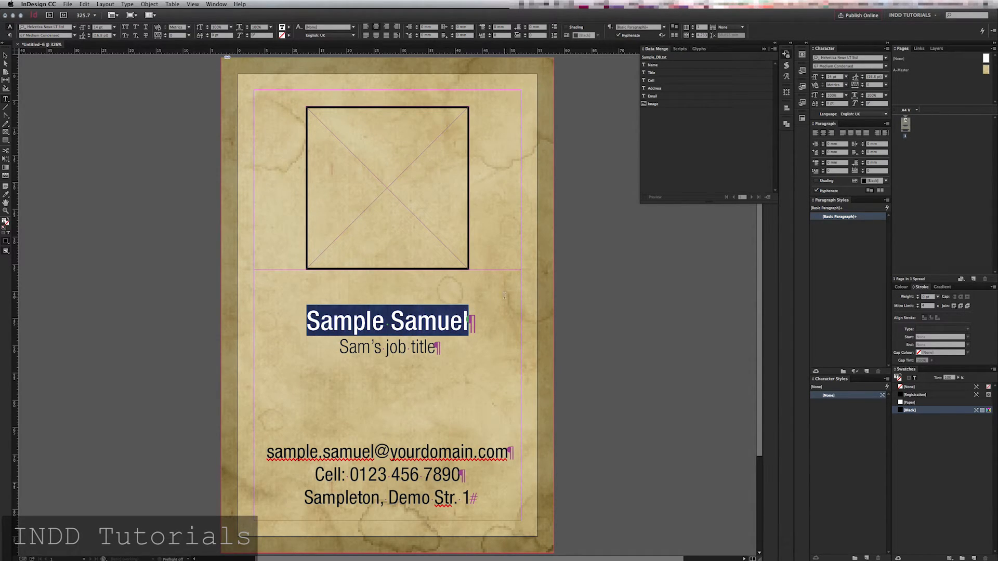
pyautogui.click(679, 66)
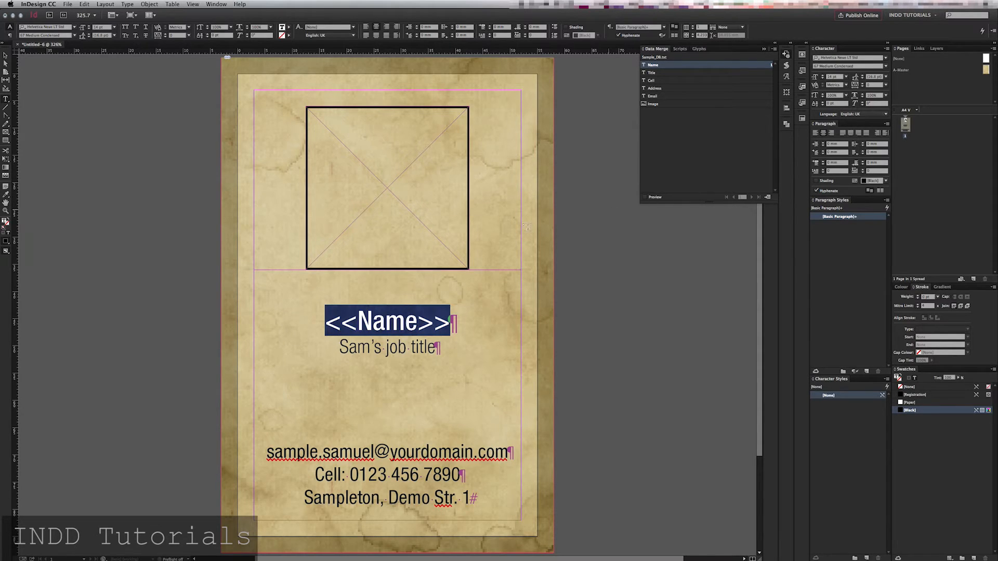
pyautogui.moveTo(334, 349); pyautogui.dragTo(437, 348)
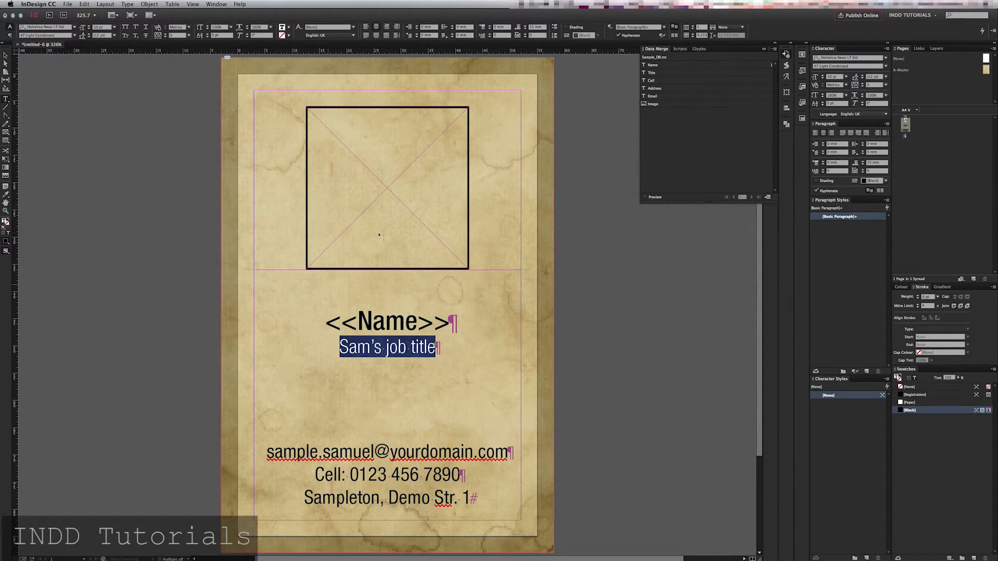
pyautogui.click(653, 73)
# Try the Name field in front of the e-mail's @ sign and replace the whole e-mail line with the Email field.
pyautogui.moveTo(267, 452); pyautogui.dragTo(375, 452)
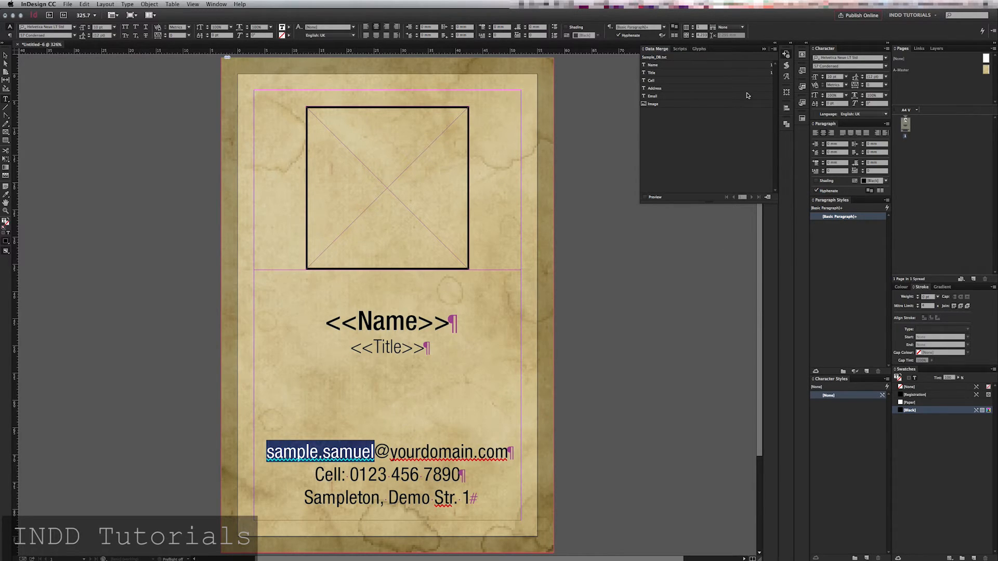
pyautogui.click(662, 66)
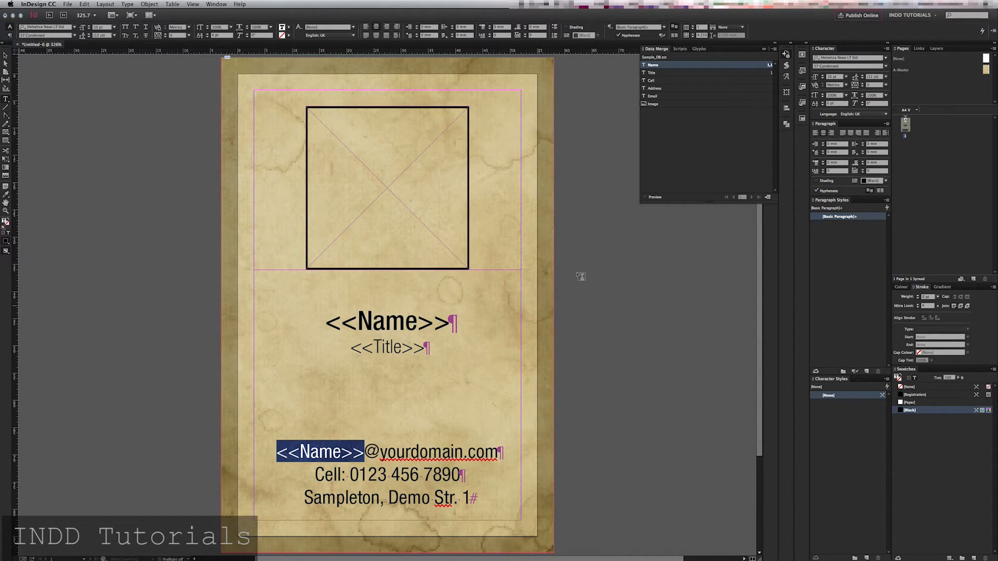
pyautogui.click(292, 451)
pyautogui.moveTo(276, 451); pyautogui.dragTo(499, 453)
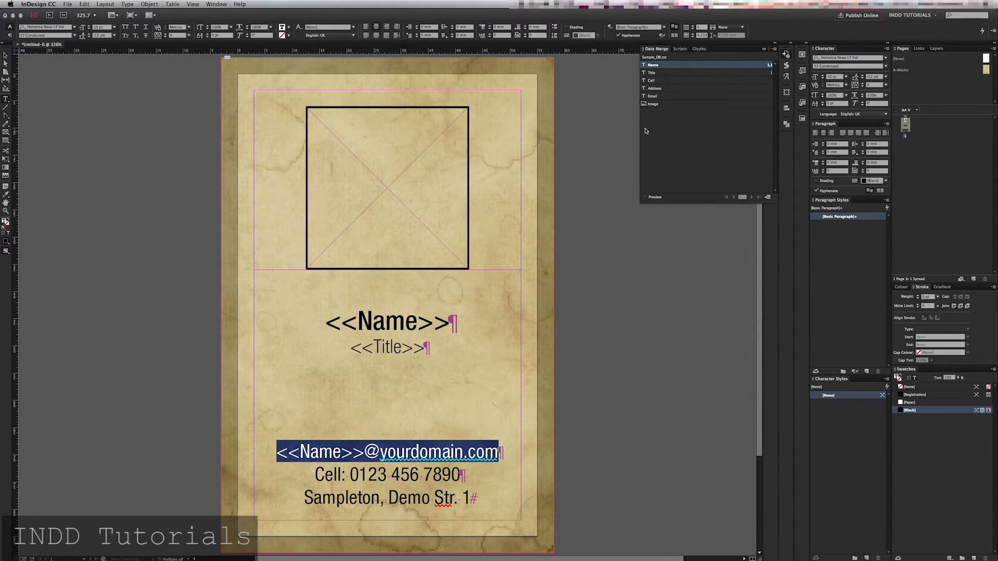
pyautogui.click(656, 96)
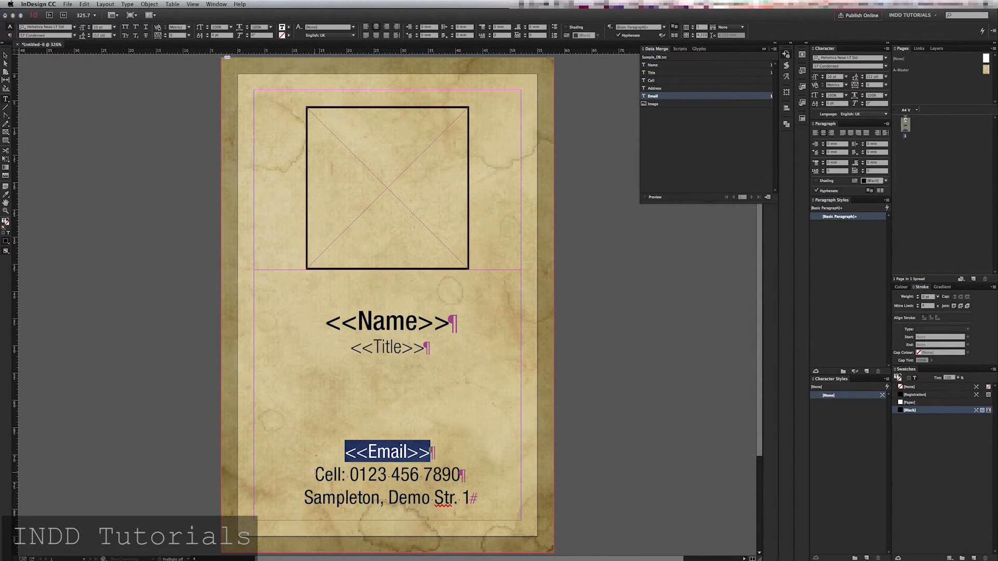
# Replace the cell number and the address line with the Cell and Address data fields, undoing the stray replacement of the Address field.
pyautogui.moveTo(348, 474); pyautogui.dragTo(461, 475)
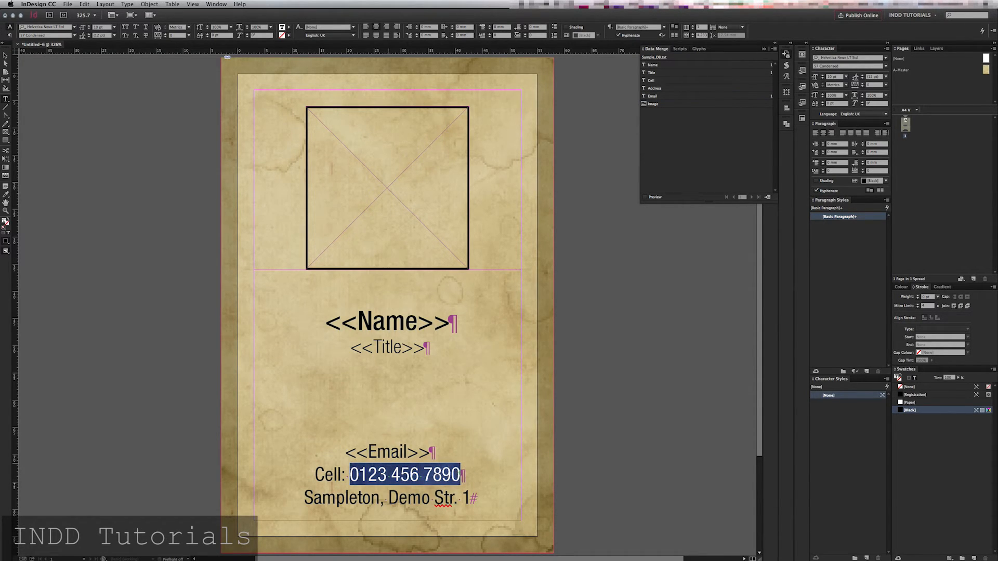
pyautogui.click(676, 80)
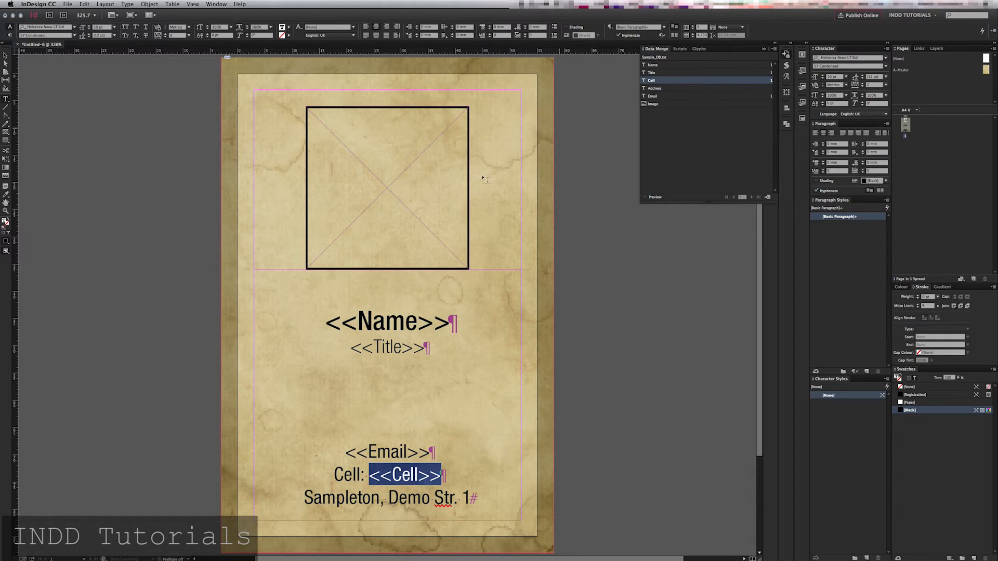
pyautogui.moveTo(304, 498); pyautogui.dragTo(476, 499)
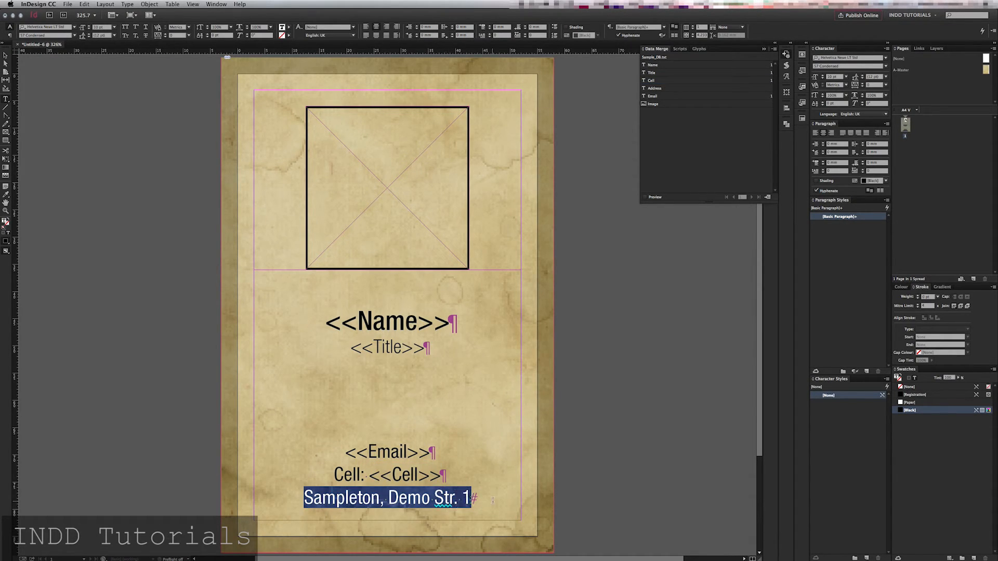
pyautogui.click(700, 88)
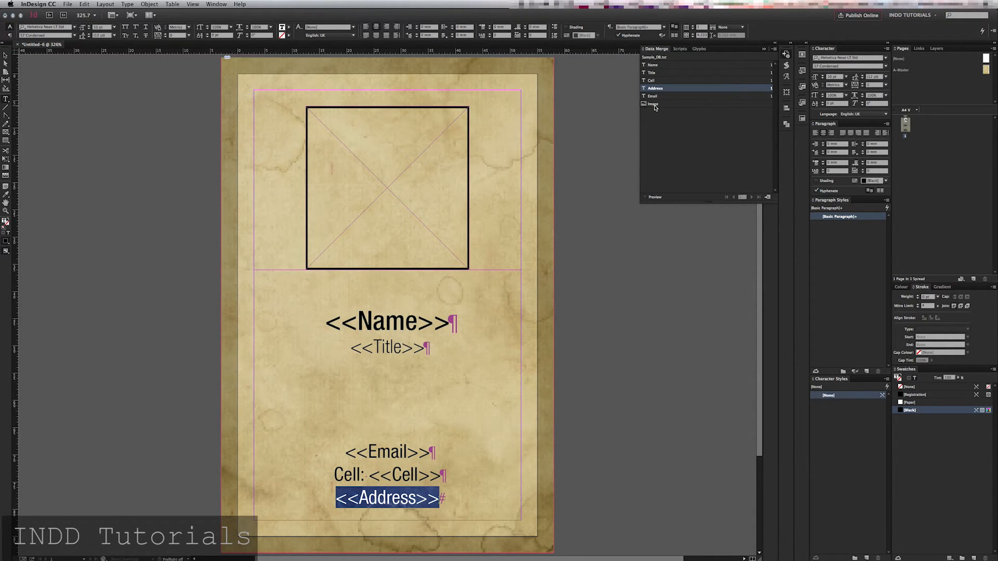
pyautogui.press('BackSpace')
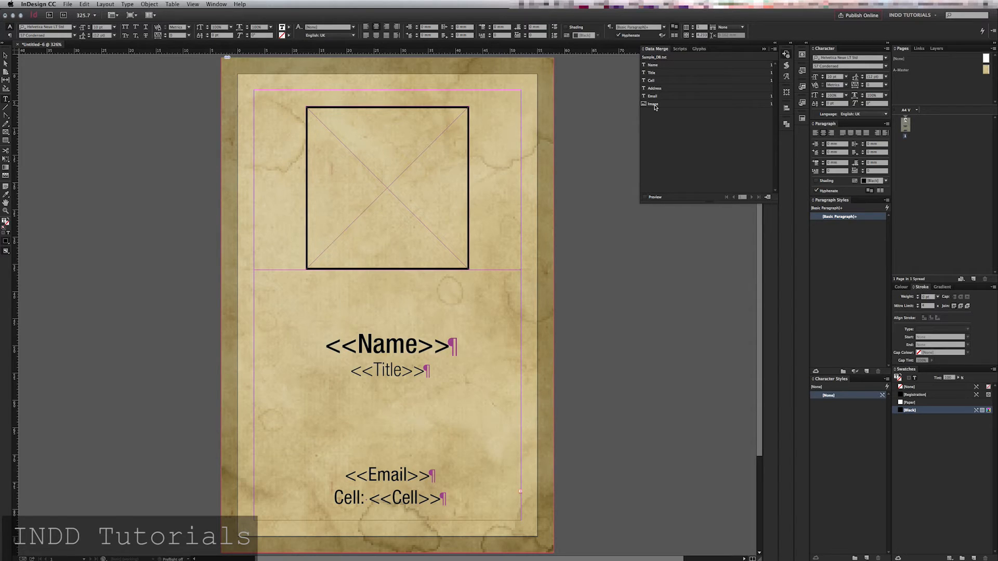
pyautogui.press('super+z')
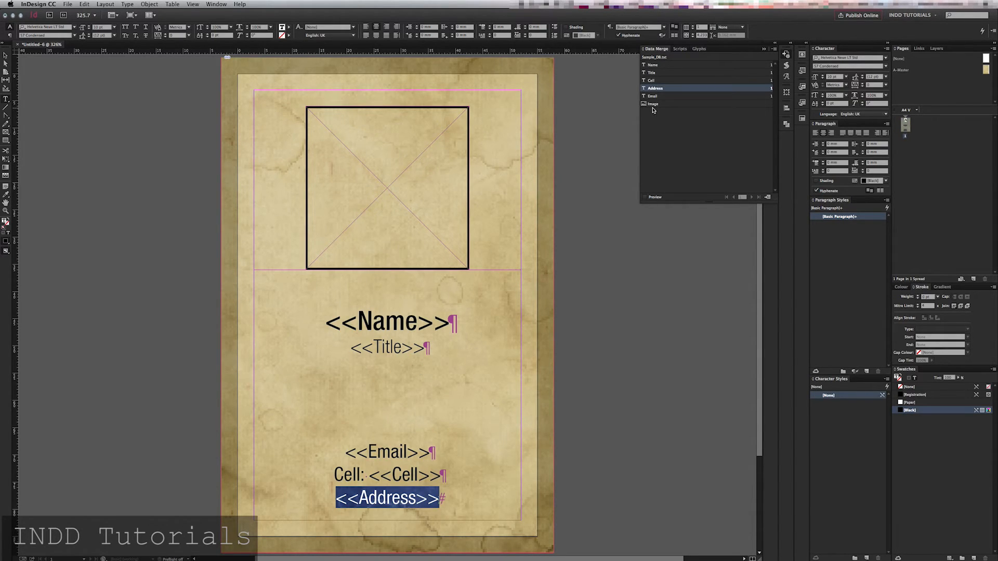
# Link the empty picture frame in the upper part of the card to the Image data field and deselect it.
pyautogui.click(6, 53)
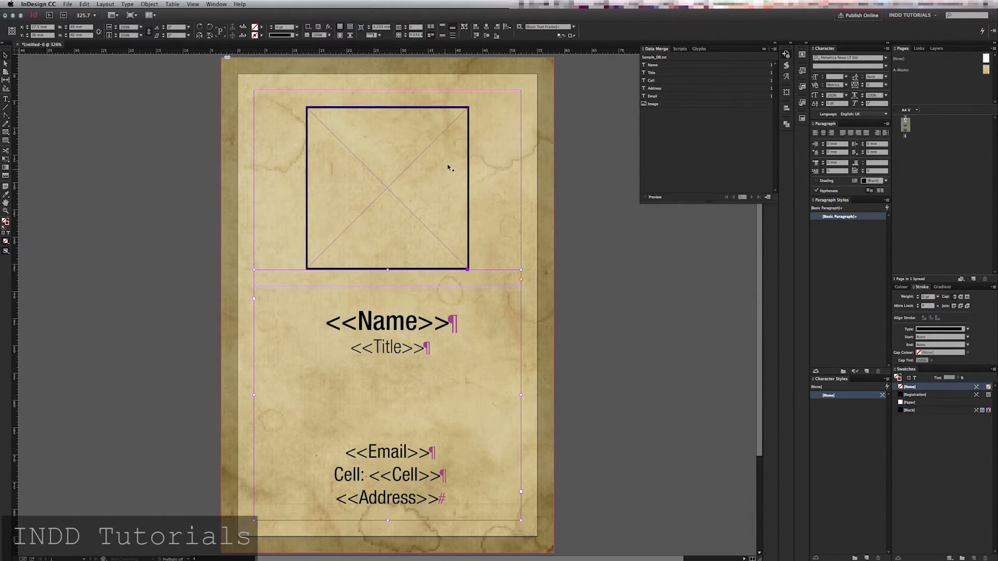
pyautogui.click(358, 115)
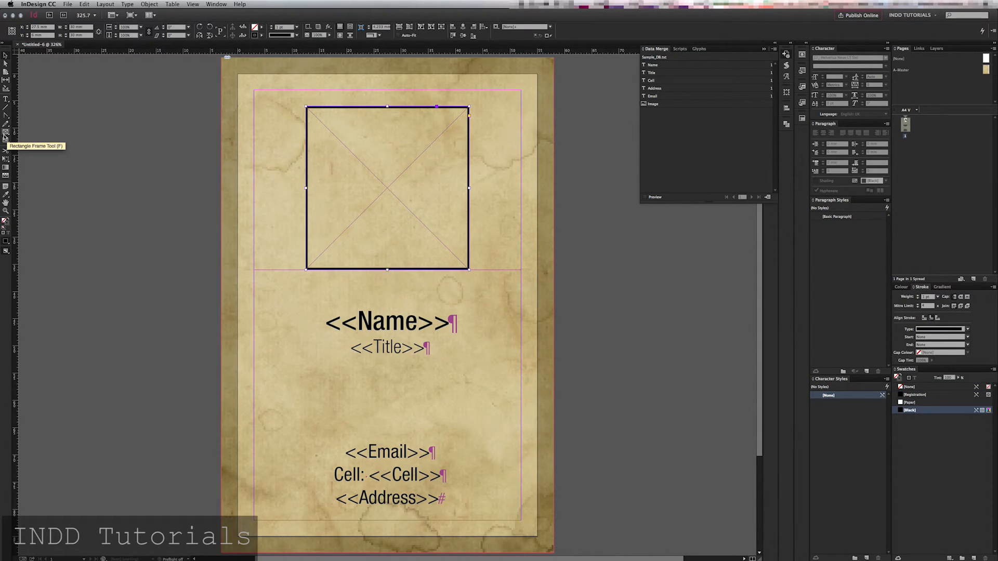
pyautogui.click(643, 104)
pyautogui.click(643, 104)
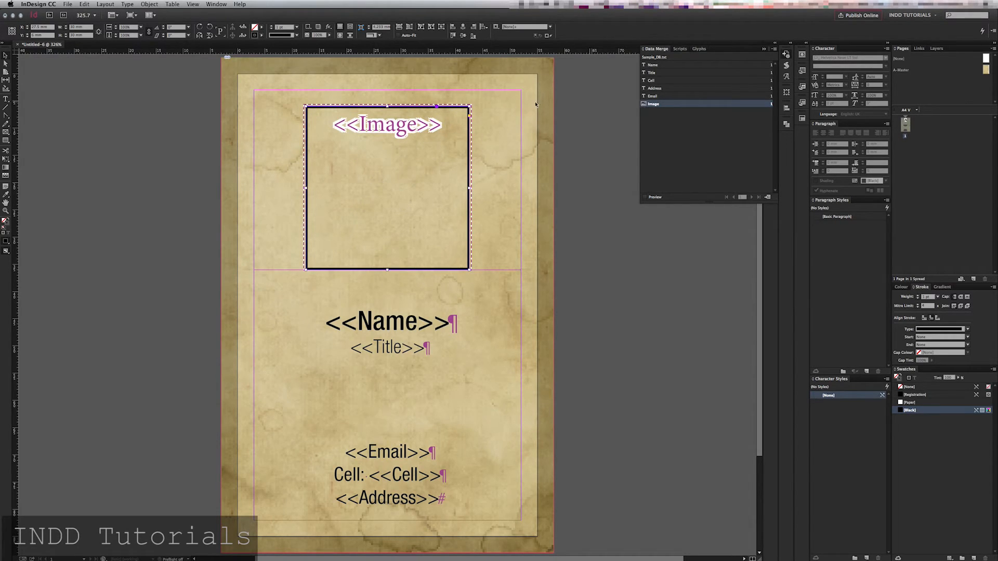
pyautogui.click(629, 286)
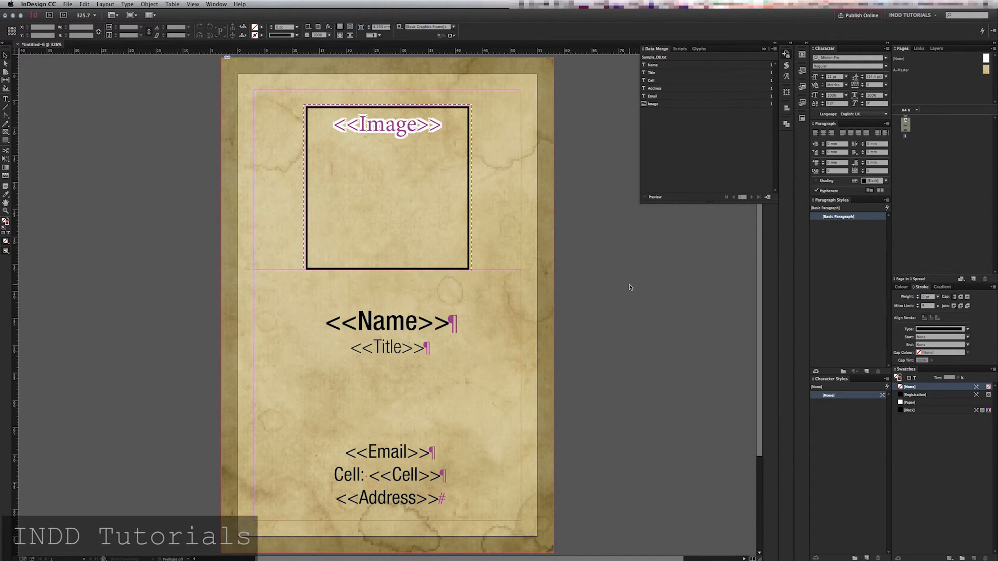
# Preview the merged data on the card, going forward to the third record and back to the second.
pyautogui.press('w')
pyautogui.press('w')
pyautogui.click(645, 197)
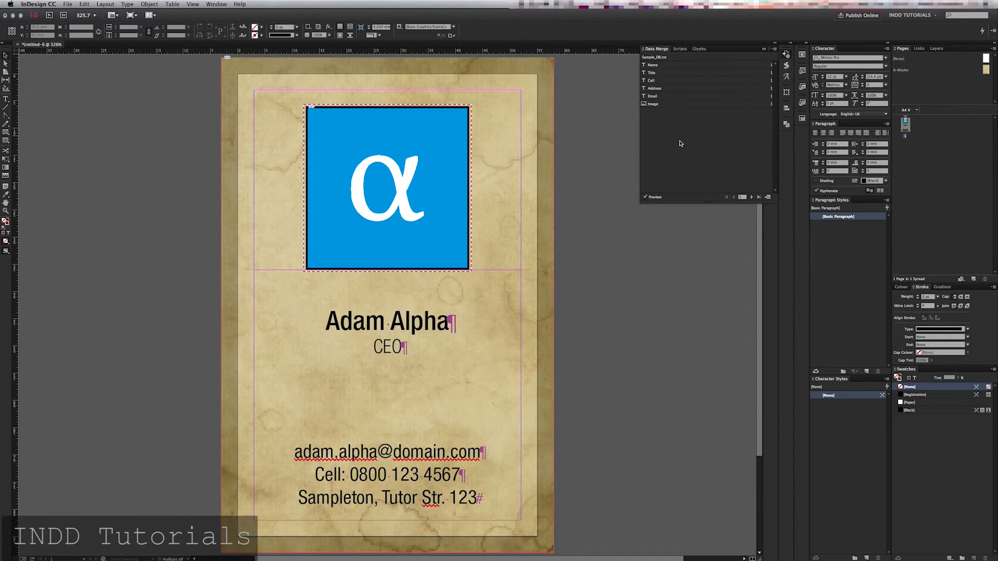
pyautogui.click(753, 197)
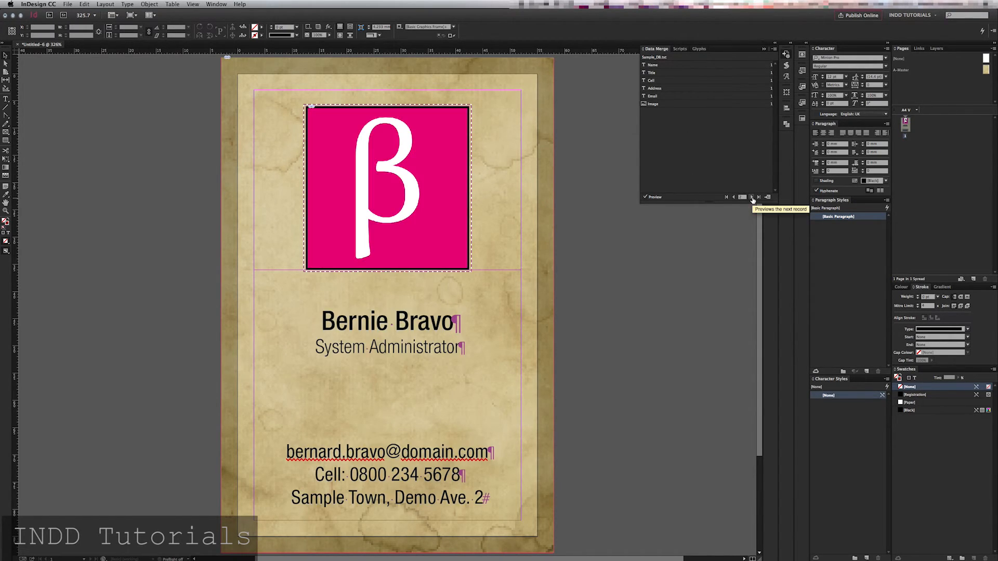
pyautogui.click(753, 197)
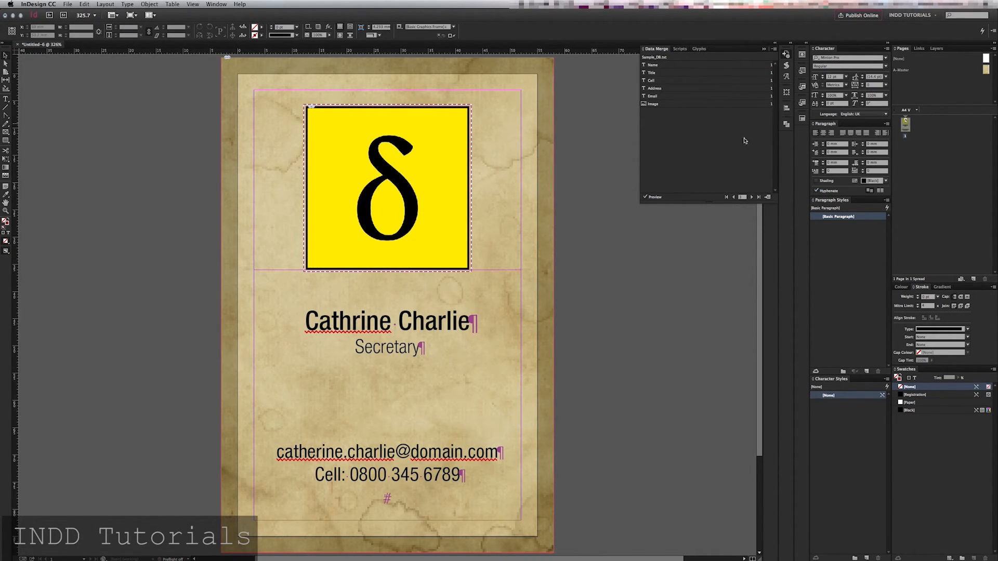
pyautogui.click(733, 198)
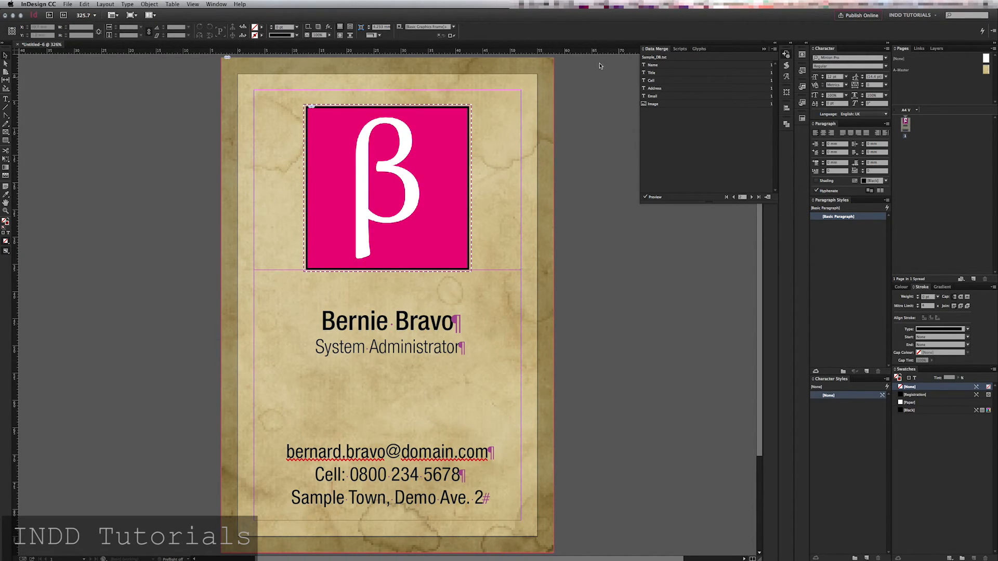
# Place a horizontal guide at the lower edge of the cell number line and preview the remaining records up to the last one.
pyautogui.moveTo(573, 51); pyautogui.dragTo(572, 482)
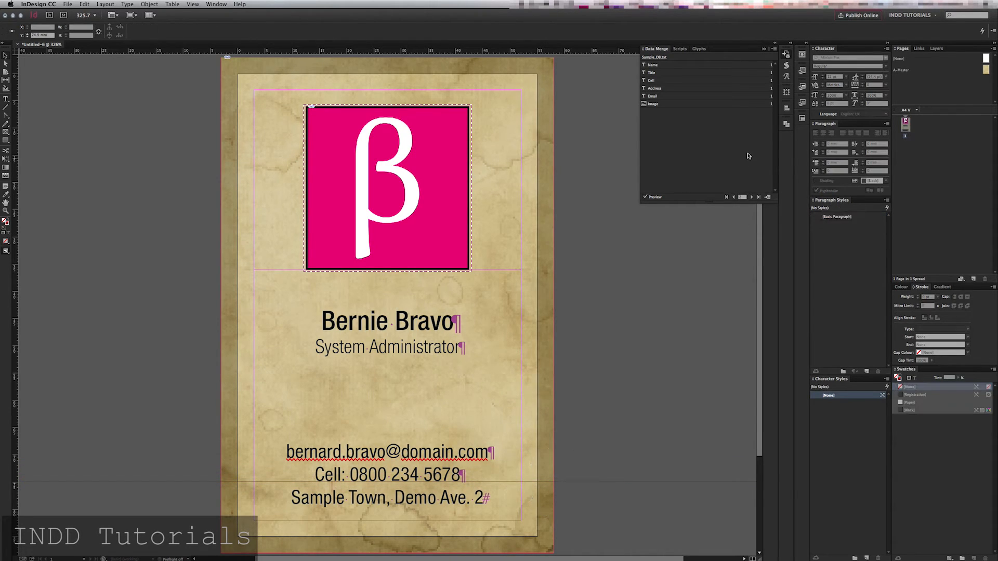
pyautogui.click(751, 198)
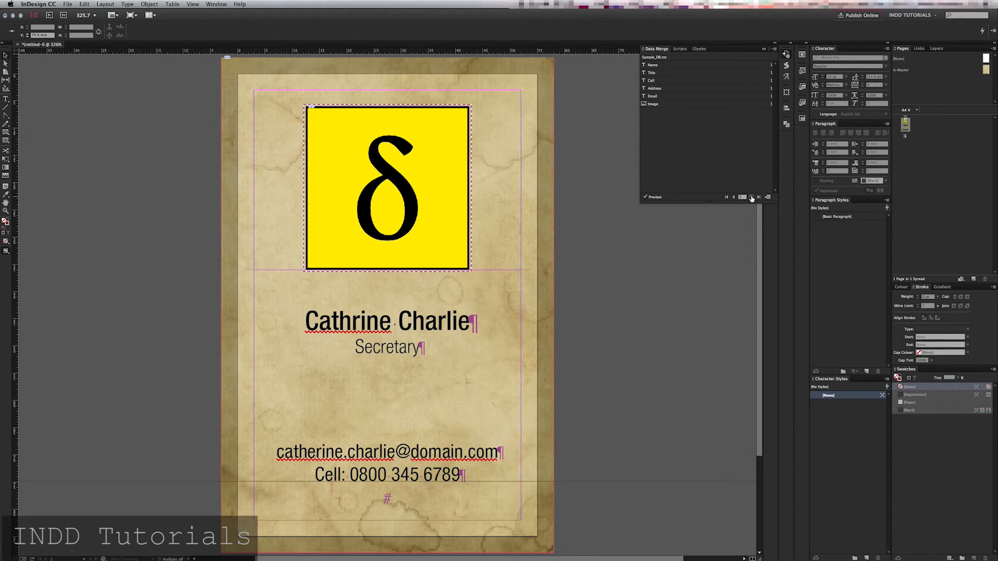
pyautogui.click(751, 198)
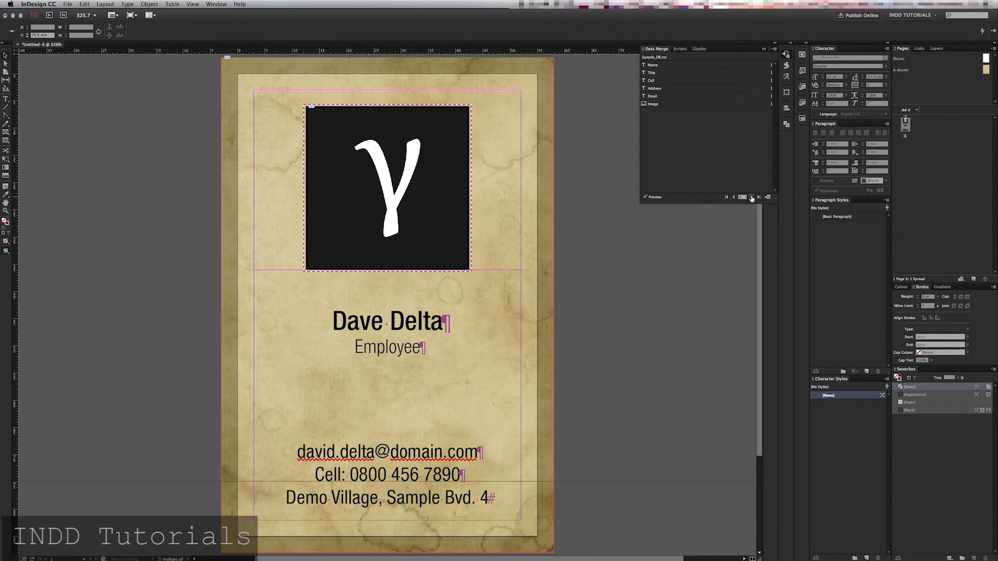
pyautogui.click(751, 198)
pyautogui.click(572, 308)
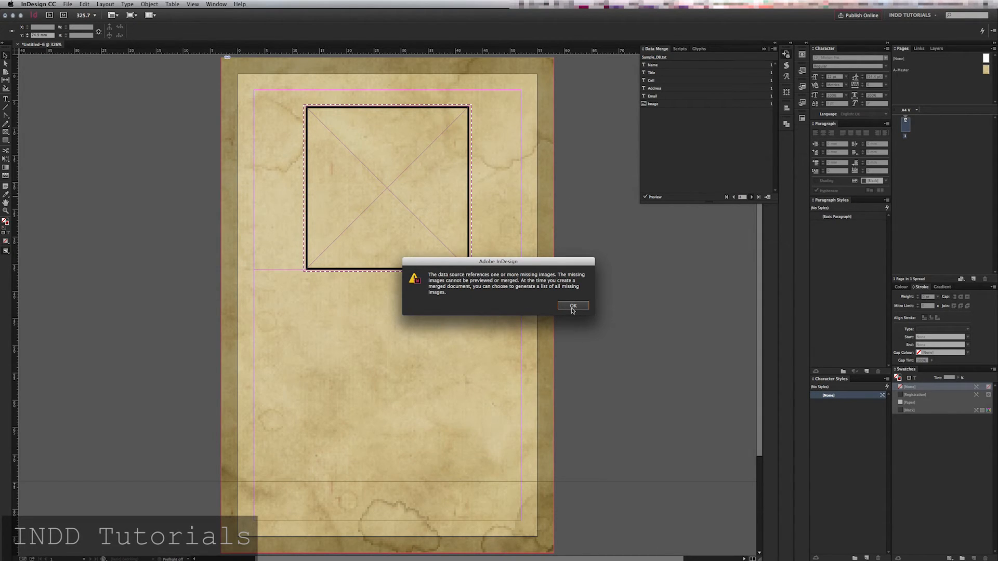
pyautogui.click(573, 308)
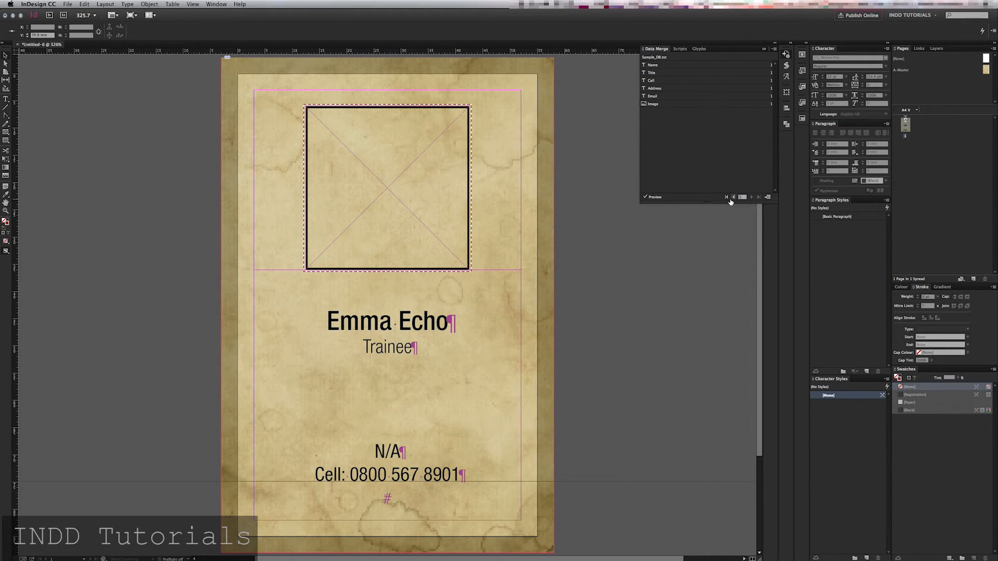
# Recheck the last two records, return to the first one and view the card briefly without guides and frame edges.
pyautogui.click(734, 198)
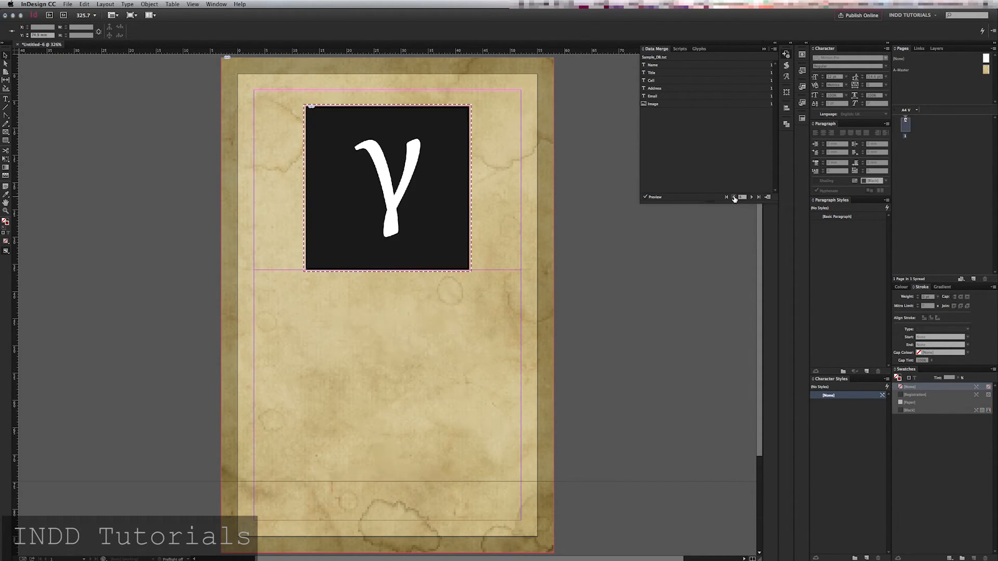
pyautogui.click(752, 197)
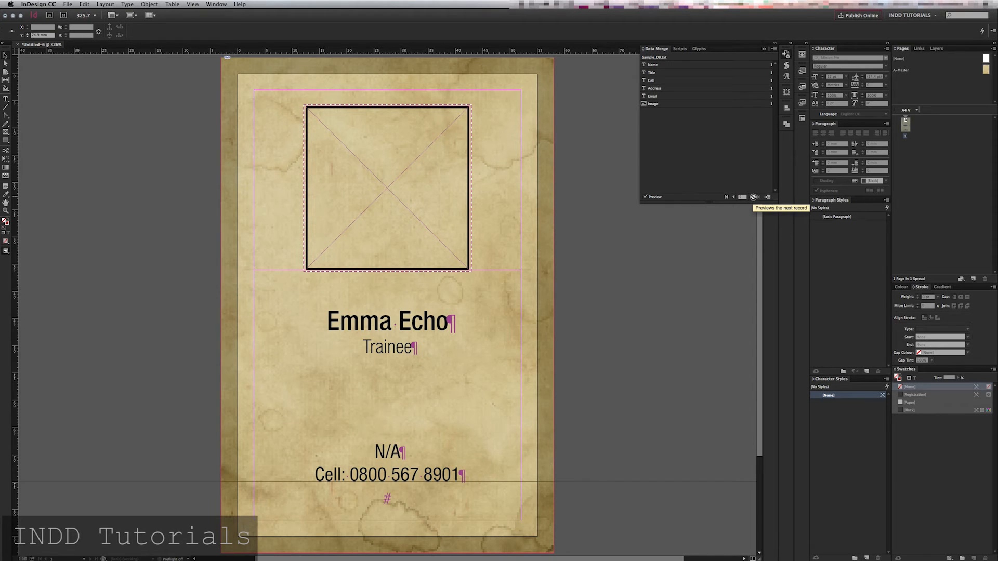
pyautogui.click(726, 197)
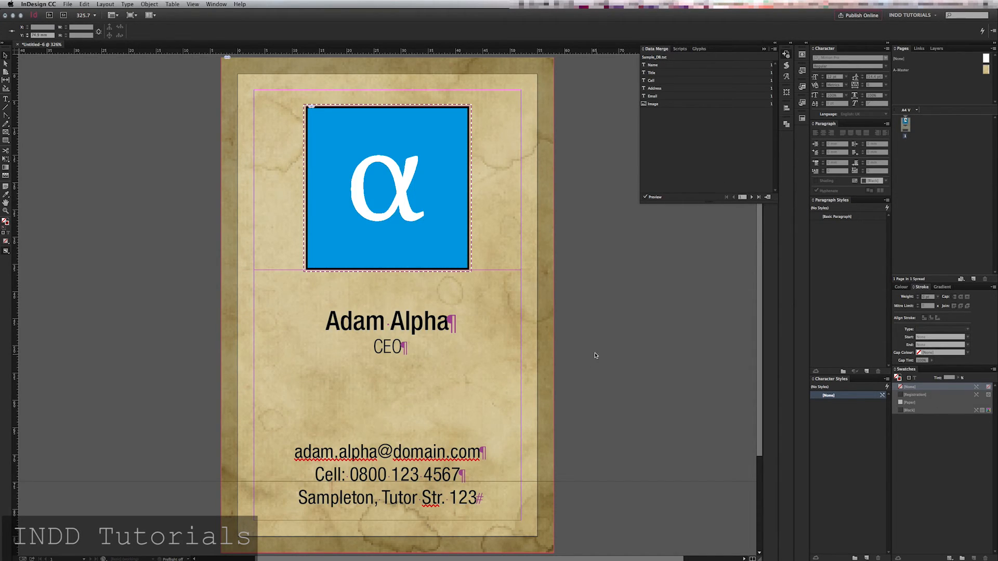
pyautogui.press('w')
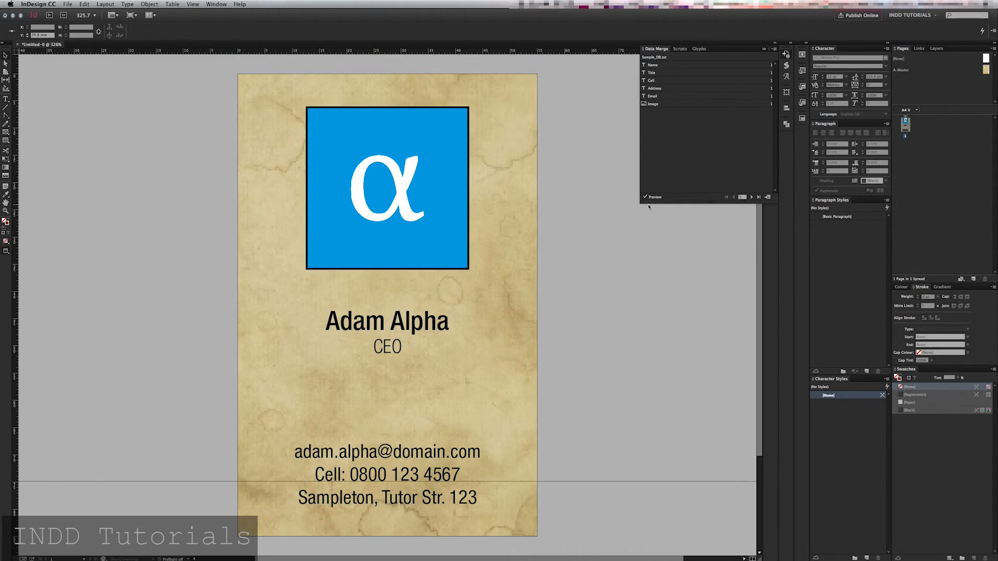
pyautogui.press('w')
# Start creating the merged document, keeping the Fit Images Proportionally fitting and centring the images in their frames.
pyautogui.click(768, 197)
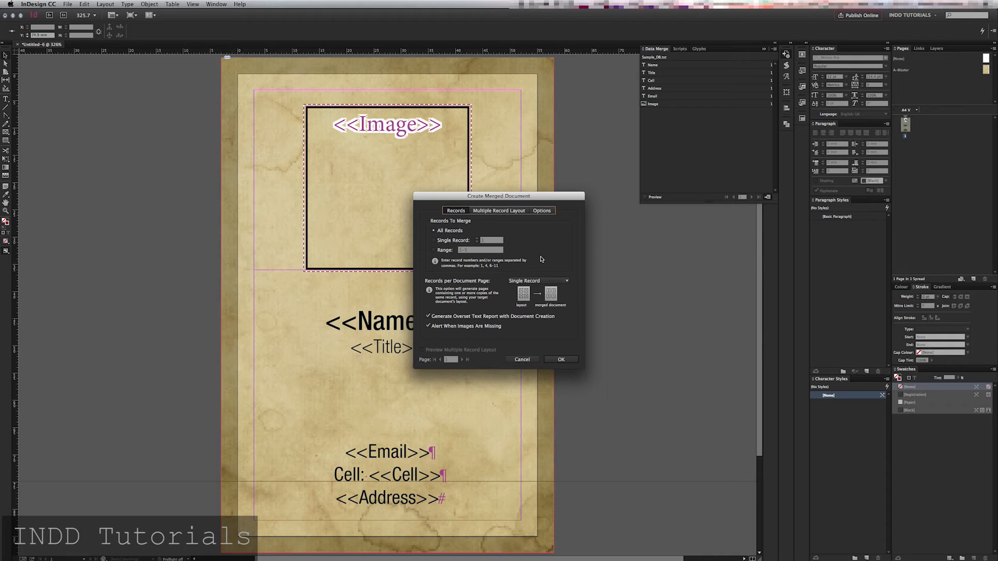
pyautogui.click(550, 212)
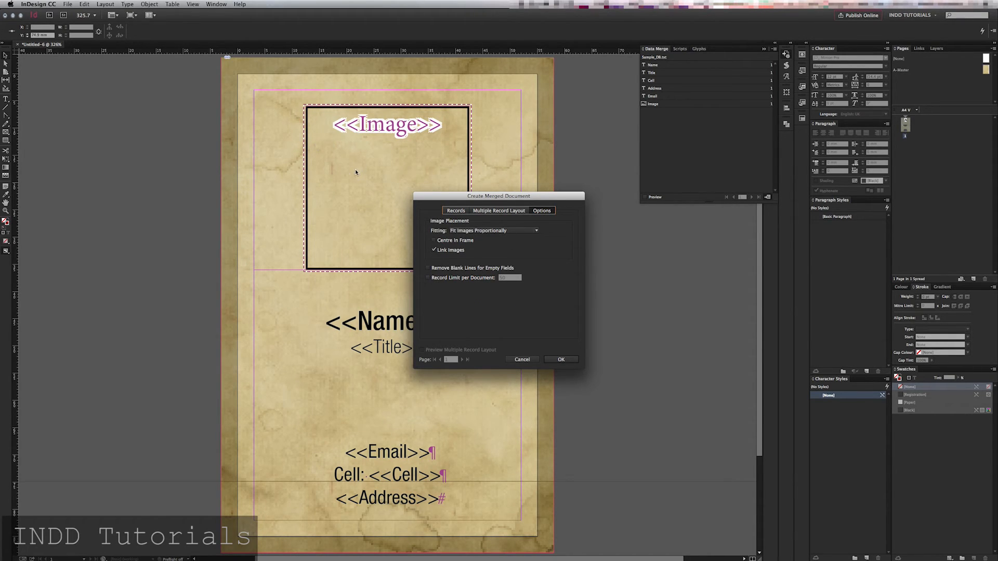
pyautogui.click(468, 232)
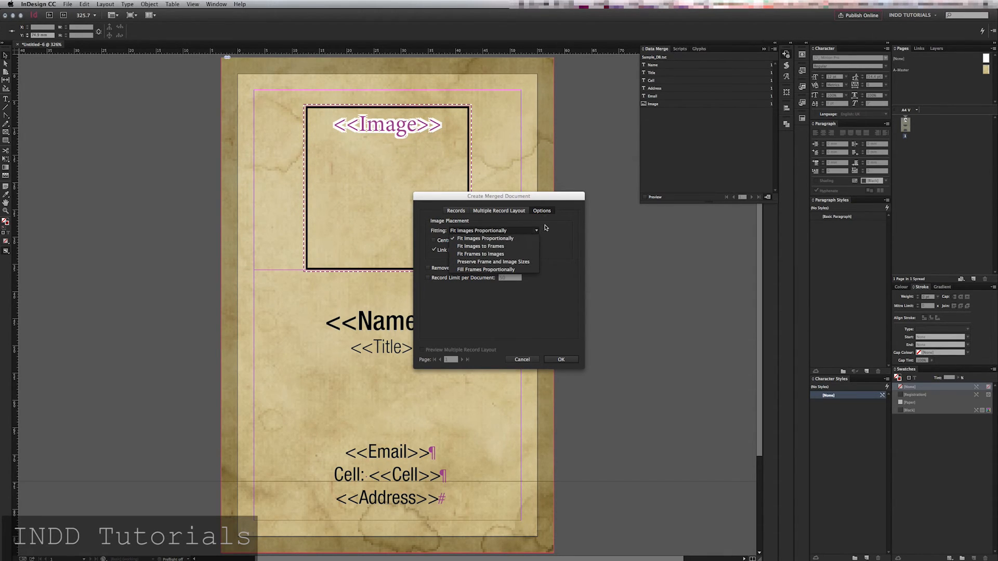
pyautogui.click(518, 240)
pyautogui.click(457, 242)
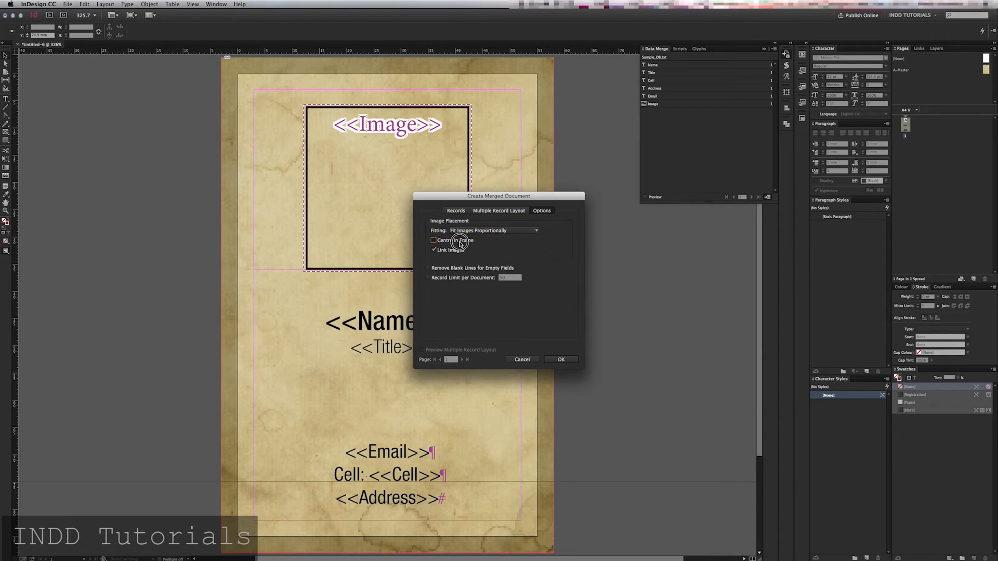
# Try Multiple Records per document page and return the setting to Single Record.
pyautogui.click(456, 210)
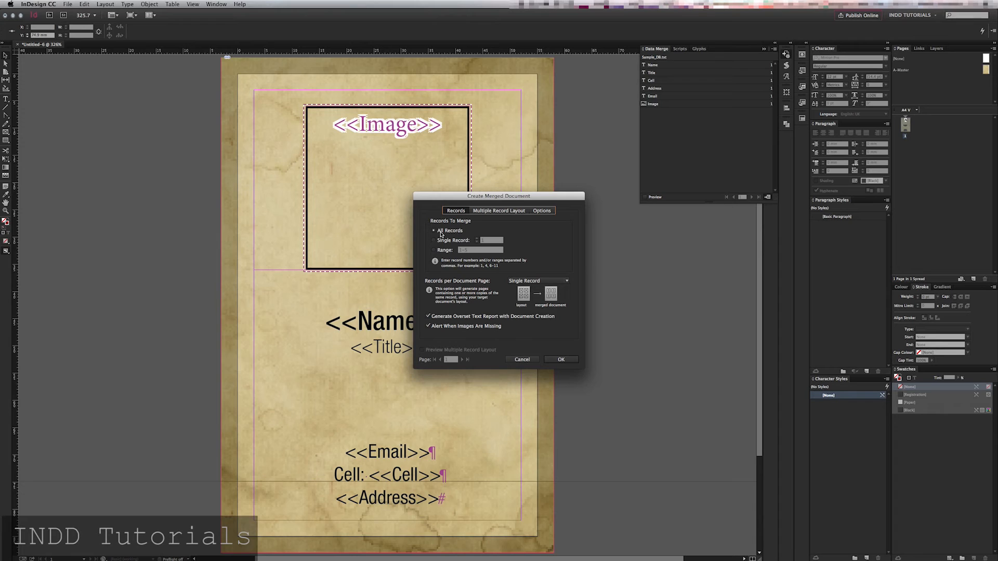
pyautogui.click(540, 282)
pyautogui.click(537, 289)
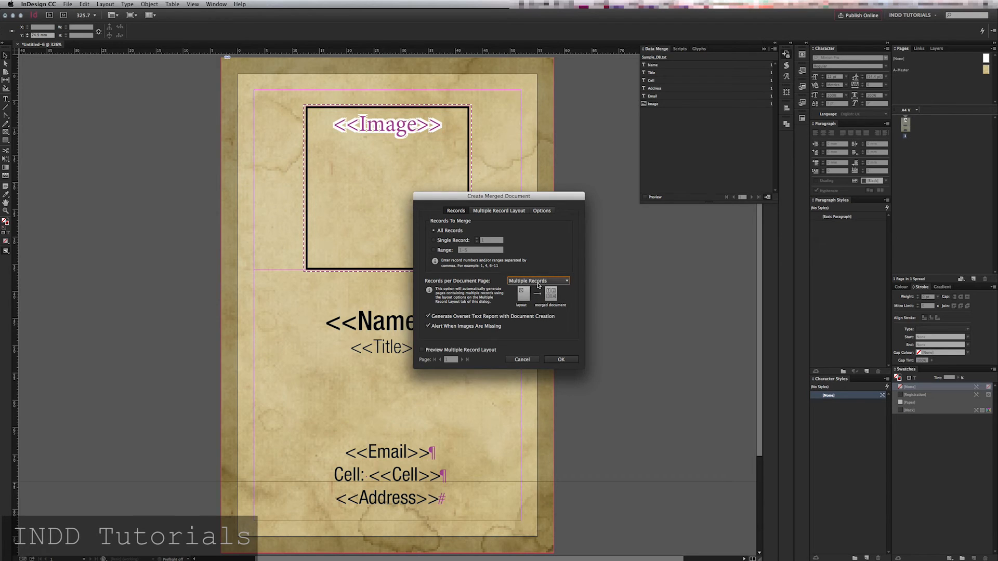
pyautogui.click(541, 281)
pyautogui.click(537, 274)
# Merge all records into a new document with a single record per page, continuing despite the missing image.
pyautogui.click(561, 360)
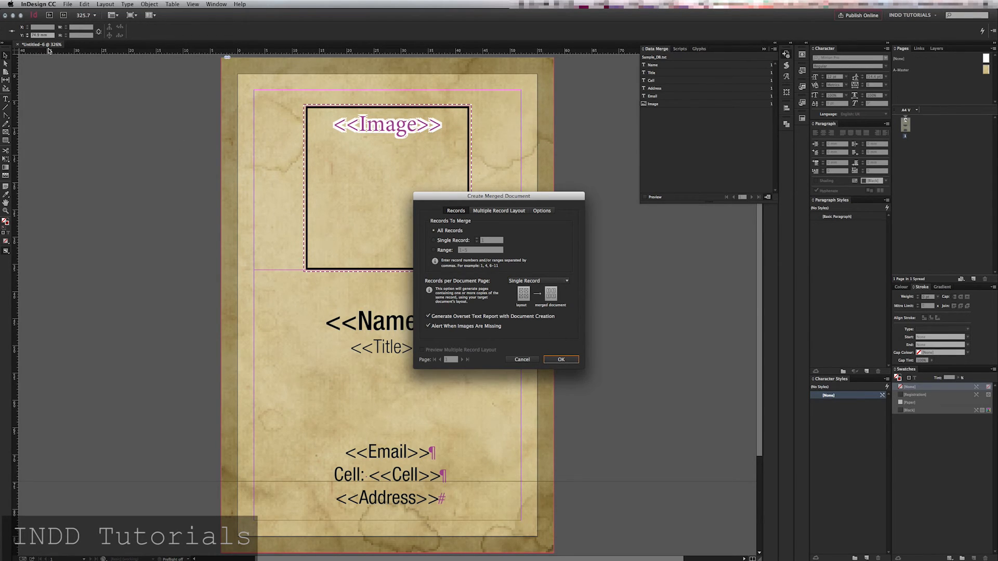
pyautogui.click(561, 360)
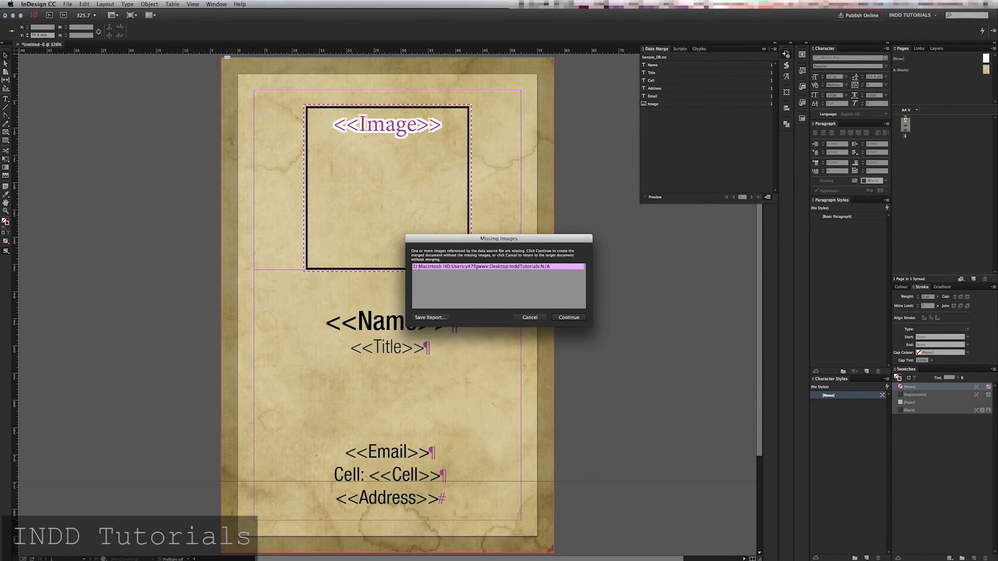
pyautogui.moveTo(572, 322); pyautogui.dragTo(493, 243)
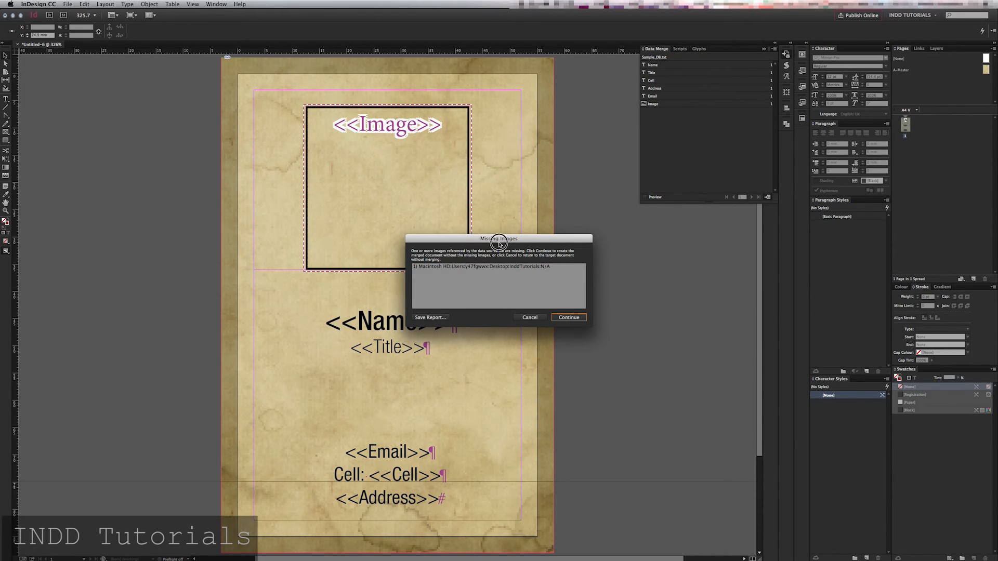
pyautogui.click(569, 317)
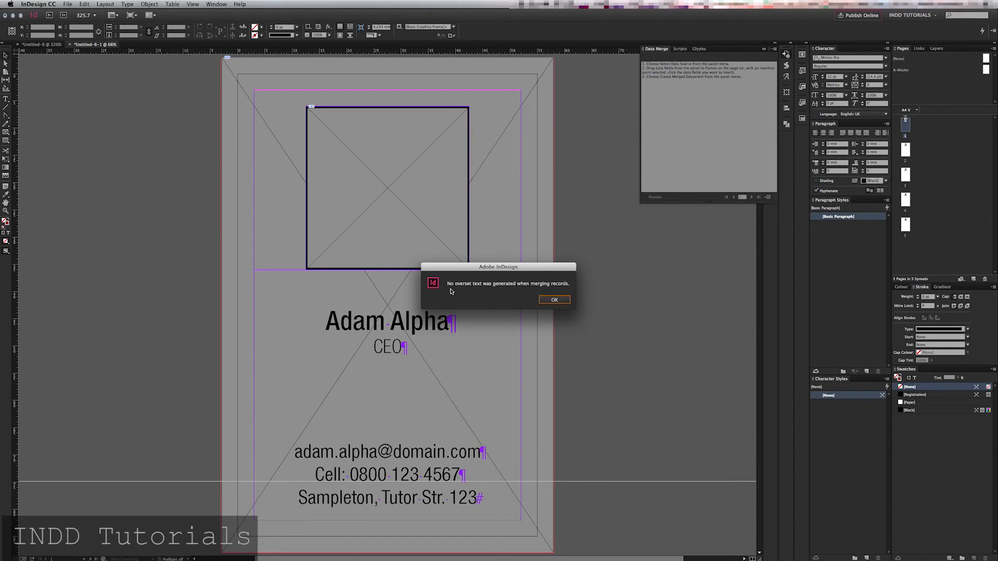
pyautogui.click(555, 300)
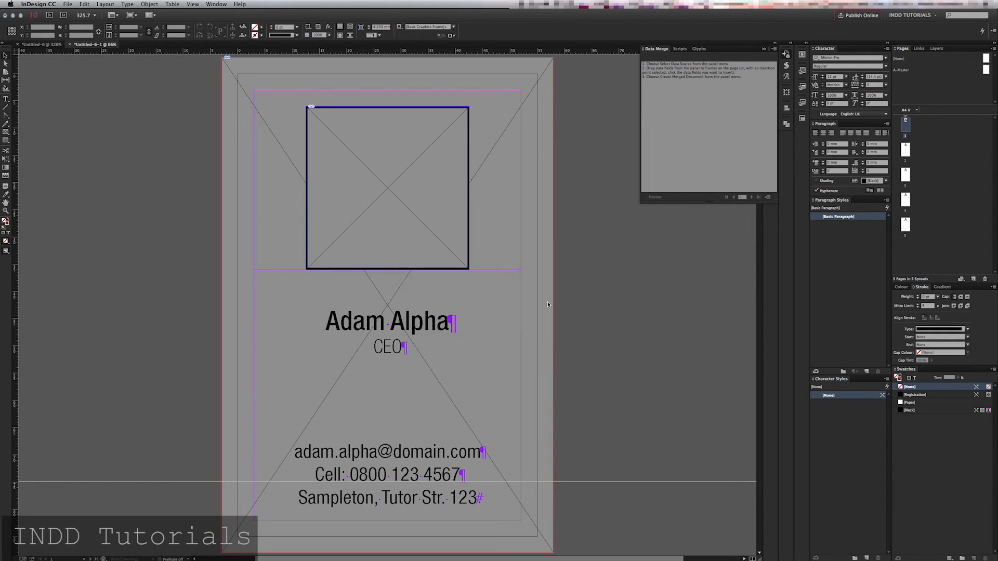
# Set the merged document's display performance to Typical Display and compare the document with the Untitled-6 template.
pyautogui.click(193, 5)
pyautogui.moveTo(228, 126)
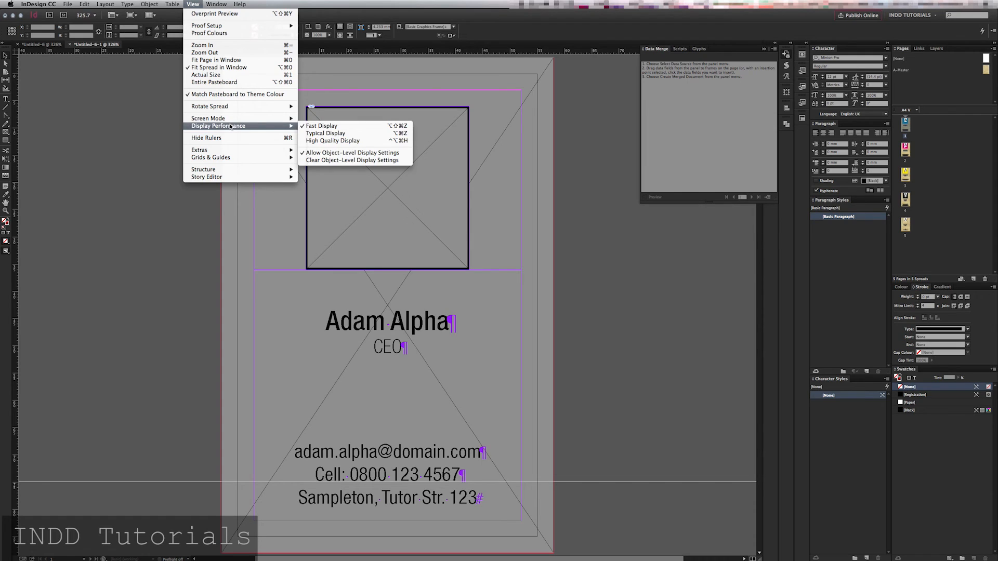
pyautogui.click(318, 134)
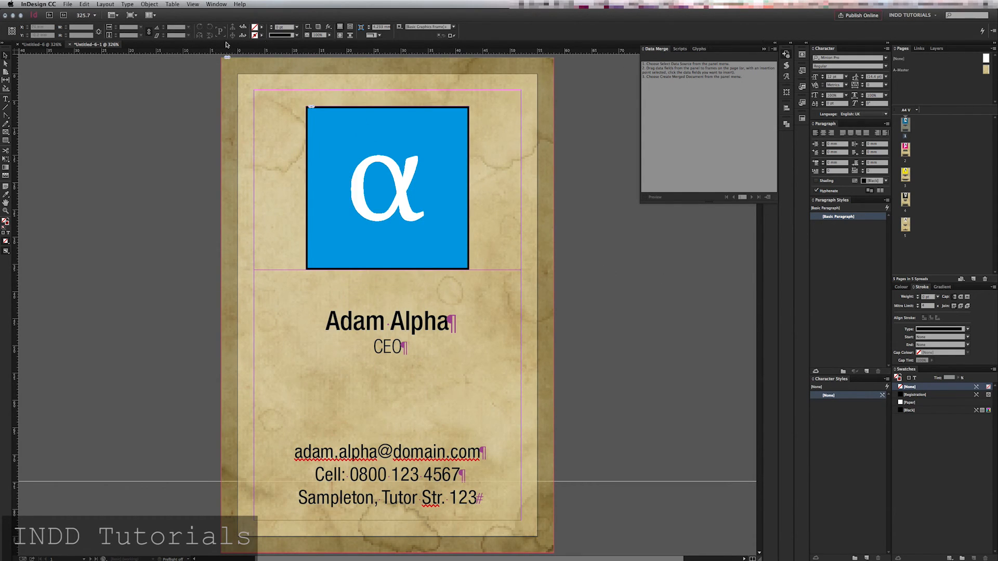
pyautogui.click(33, 46)
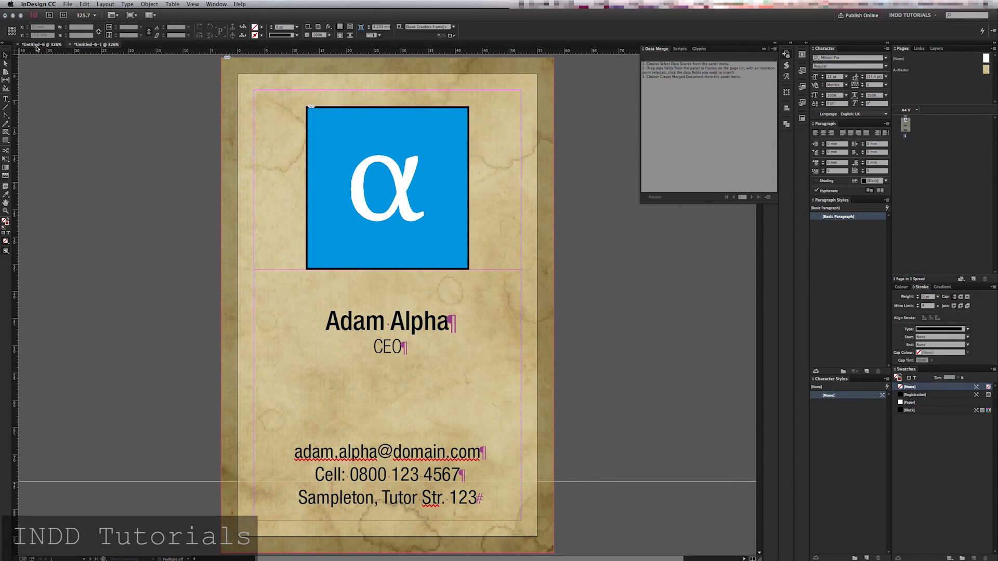
pyautogui.click(98, 46)
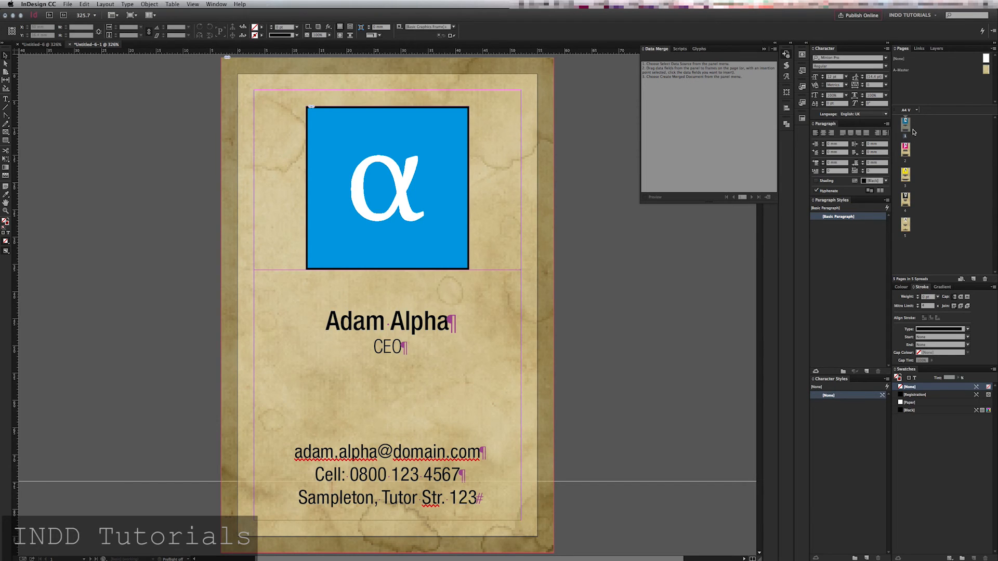
# Try moving the background image off the A-Master page, undo the move and return to page 1.
pyautogui.doubleClick(987, 71)
pyautogui.moveTo(320, 128); pyautogui.dragTo(663, 199)
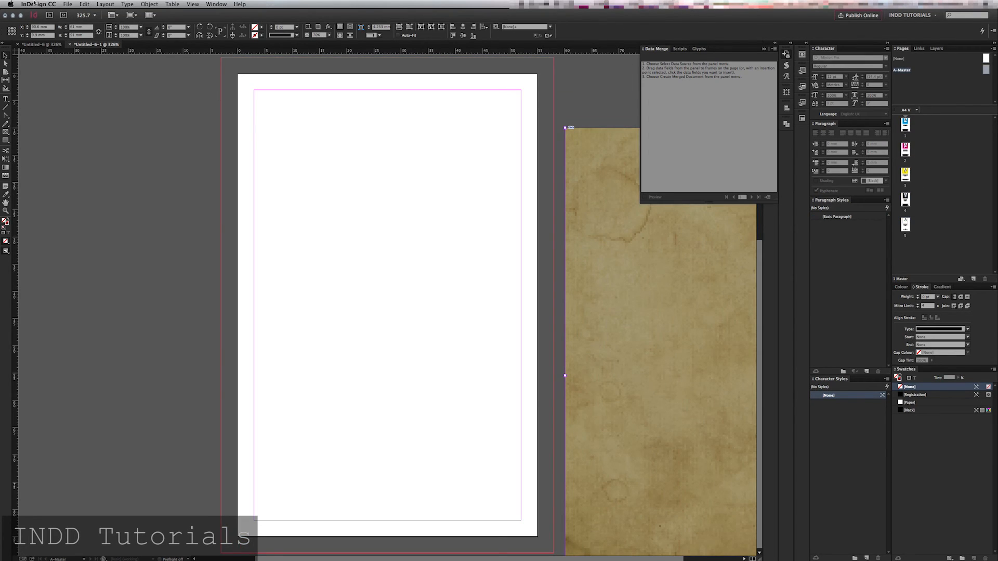
pyautogui.click(84, 4)
pyautogui.click(94, 13)
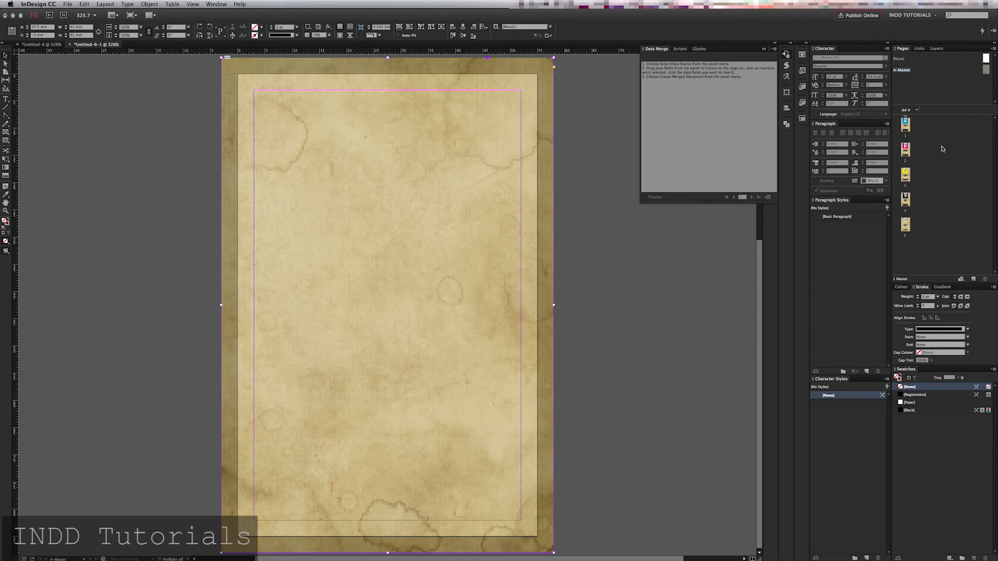
pyautogui.doubleClick(906, 125)
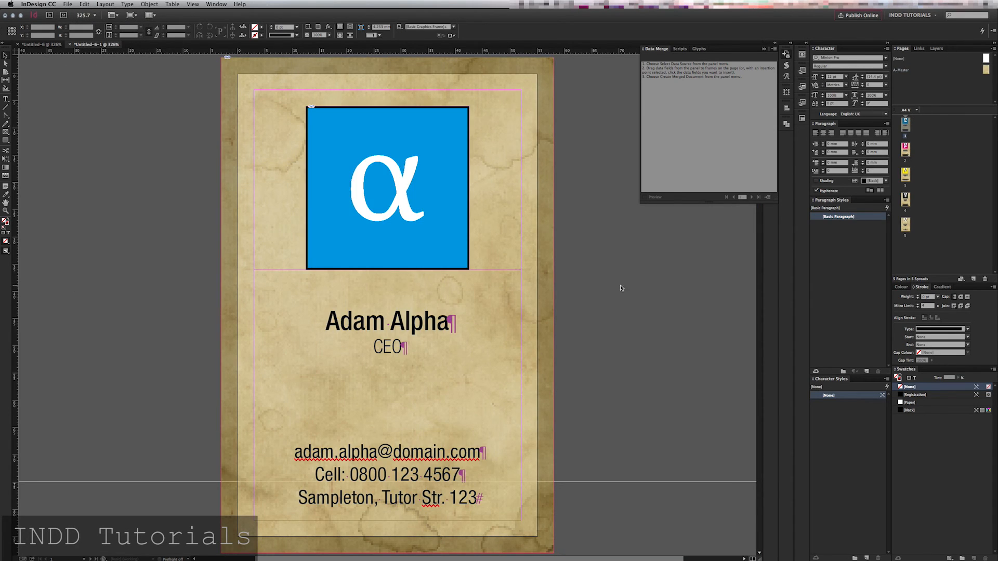
# Page through the merged business cards from page 1 to the last page.
pyautogui.click(92, 559)
pyautogui.click(93, 558)
pyautogui.click(92, 559)
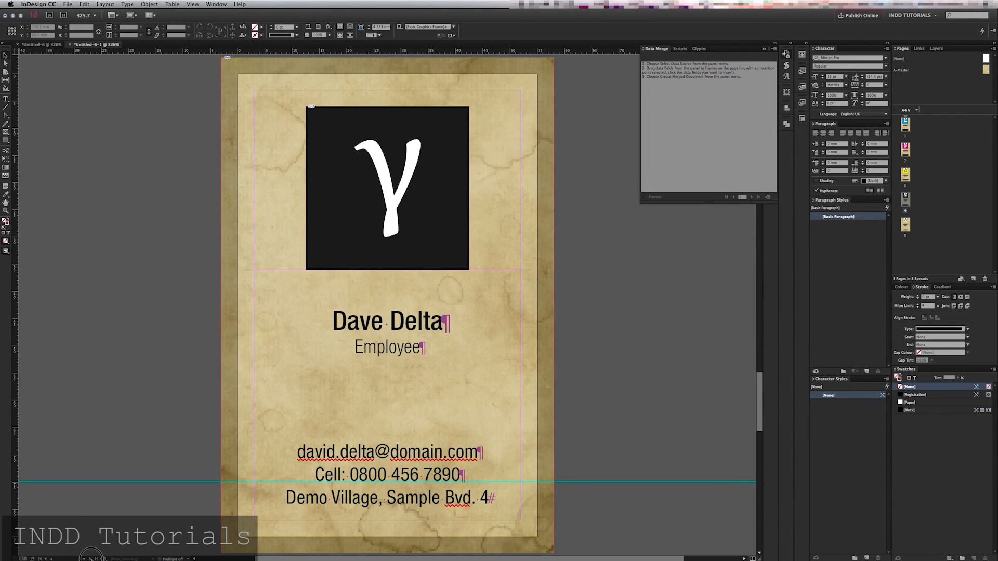
pyautogui.click(92, 559)
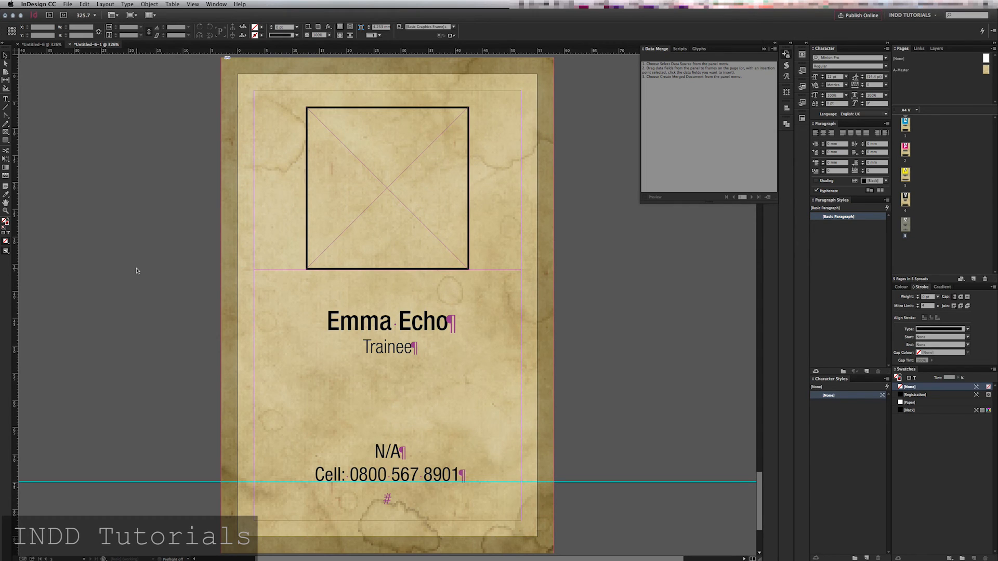
# Try a PDF export named ID_samples in the InddTutorials folder, review the available PDF presets and cancel the export.
pyautogui.press('super+e')
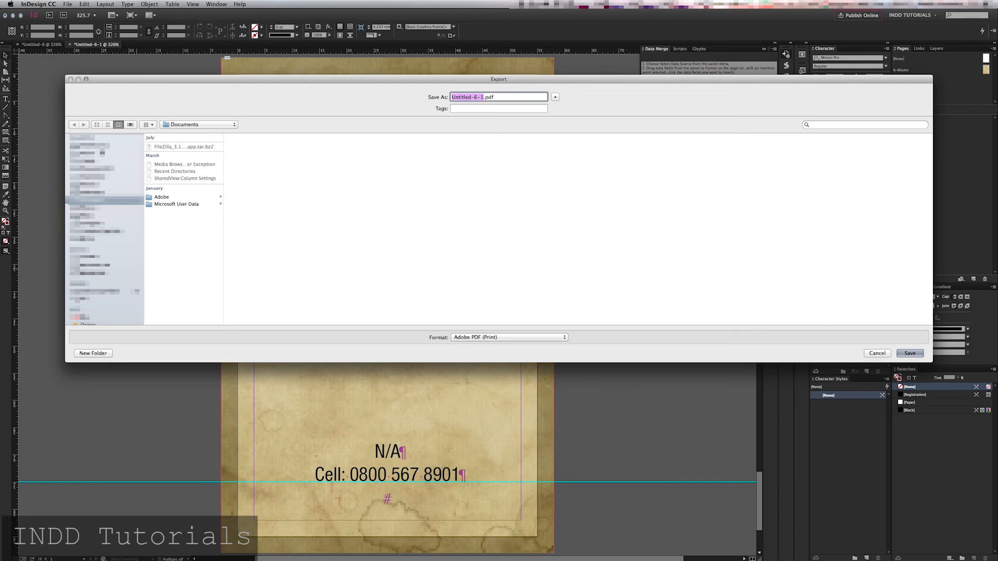
pyautogui.click(94, 147)
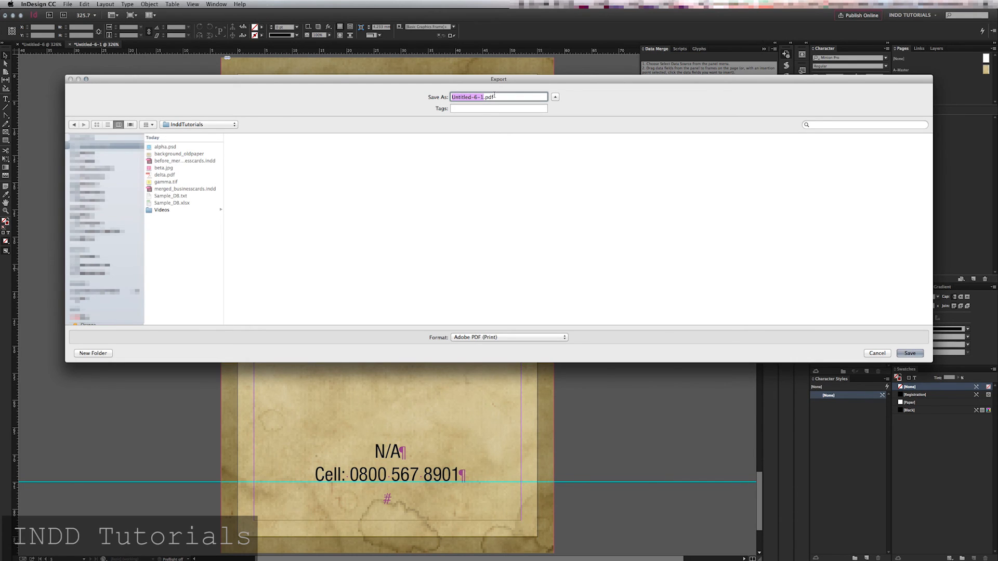
pyautogui.write('ID_samples')
pyautogui.press('Return')
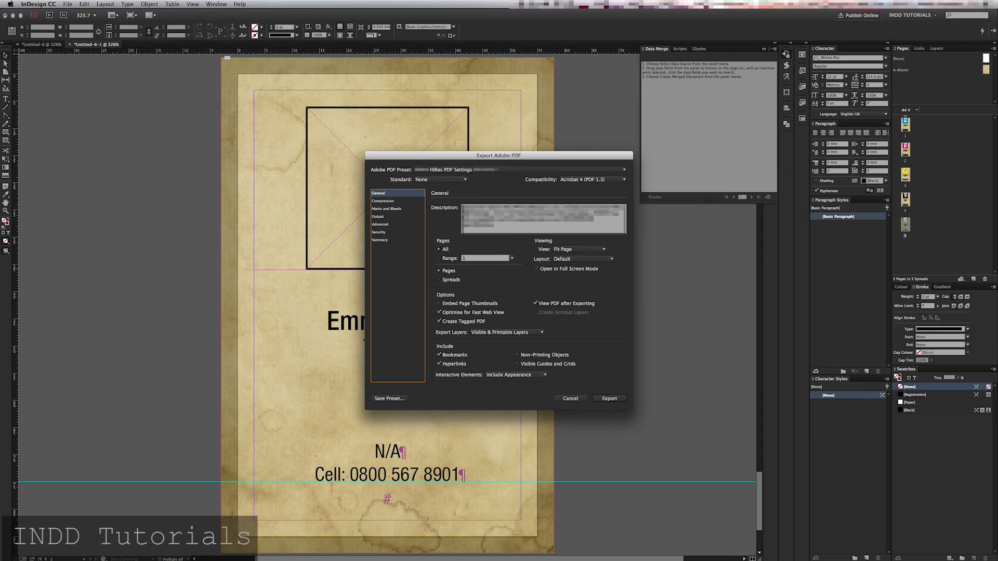
pyautogui.click(453, 170)
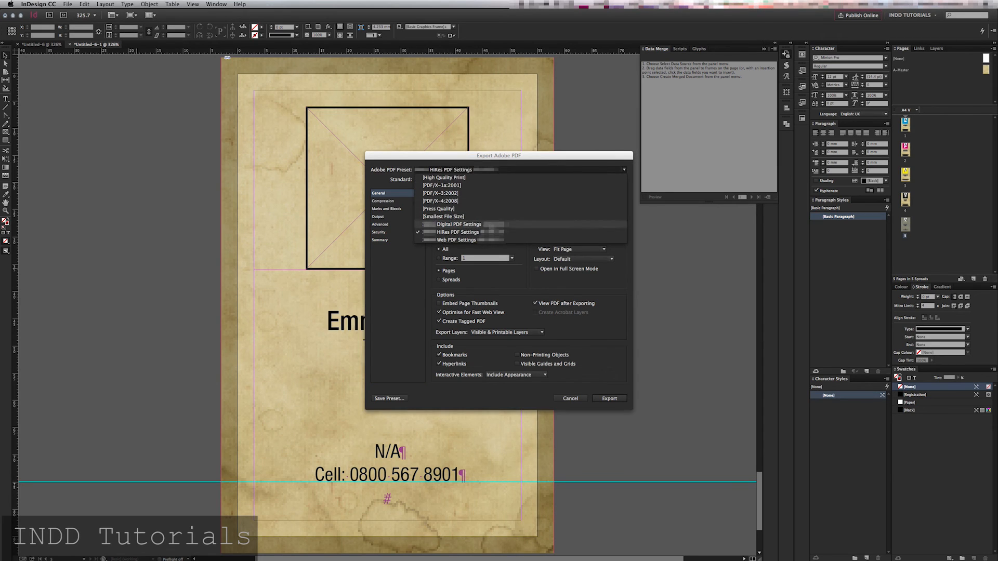
pyautogui.click(537, 170)
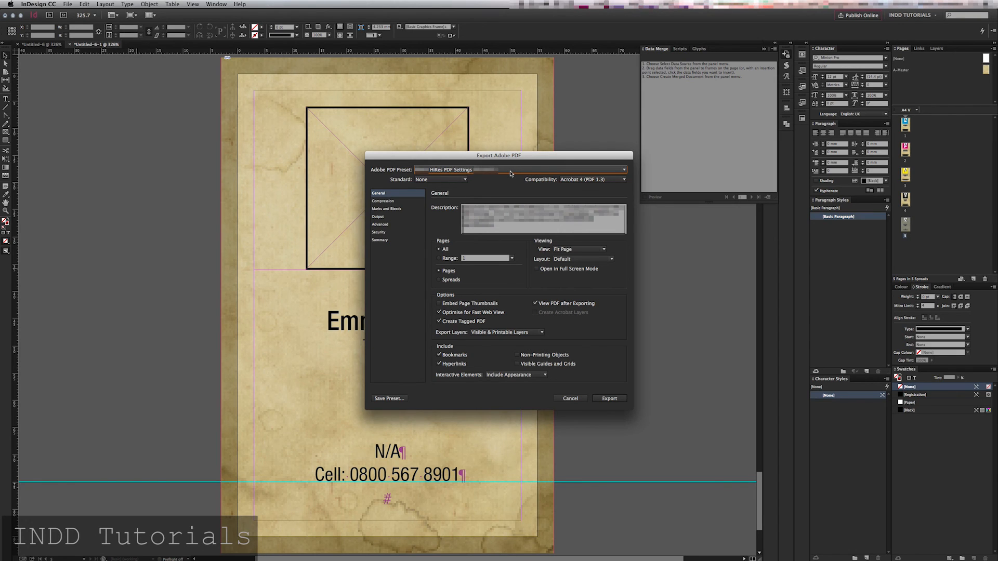
pyautogui.click(574, 399)
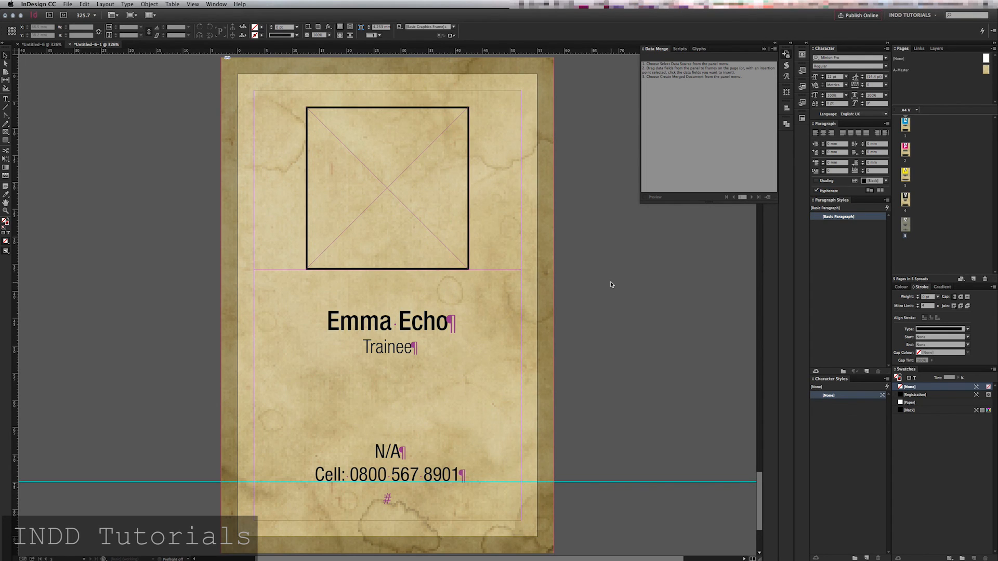
# Save the merged document as merged_IDcards.indd in the InddTutorials folder.
pyautogui.press('super+s')
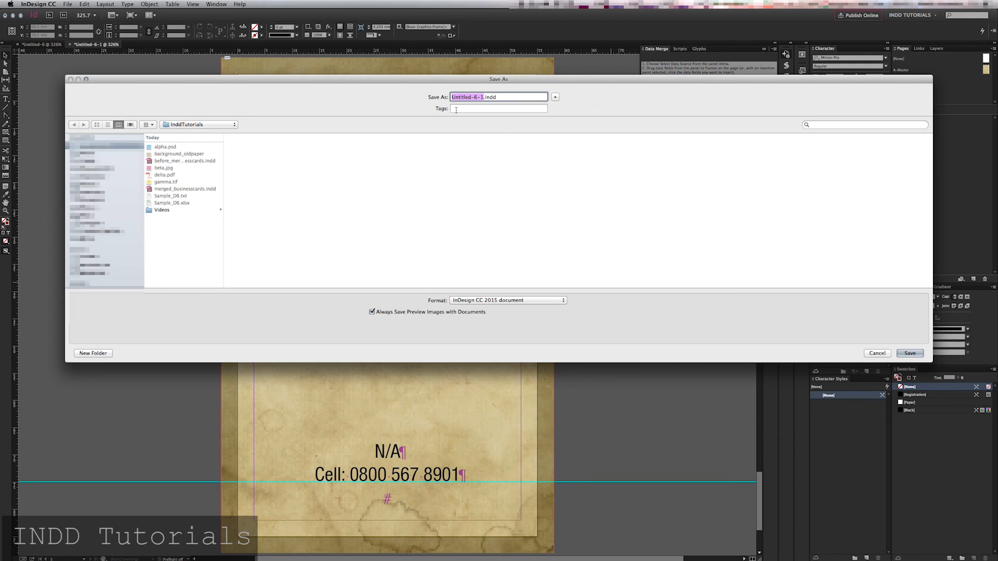
pyautogui.click(176, 189)
pyautogui.click(908, 352)
pyautogui.moveTo(475, 97); pyautogui.dragTo(494, 95)
pyautogui.write('ID')
pyautogui.click(911, 353)
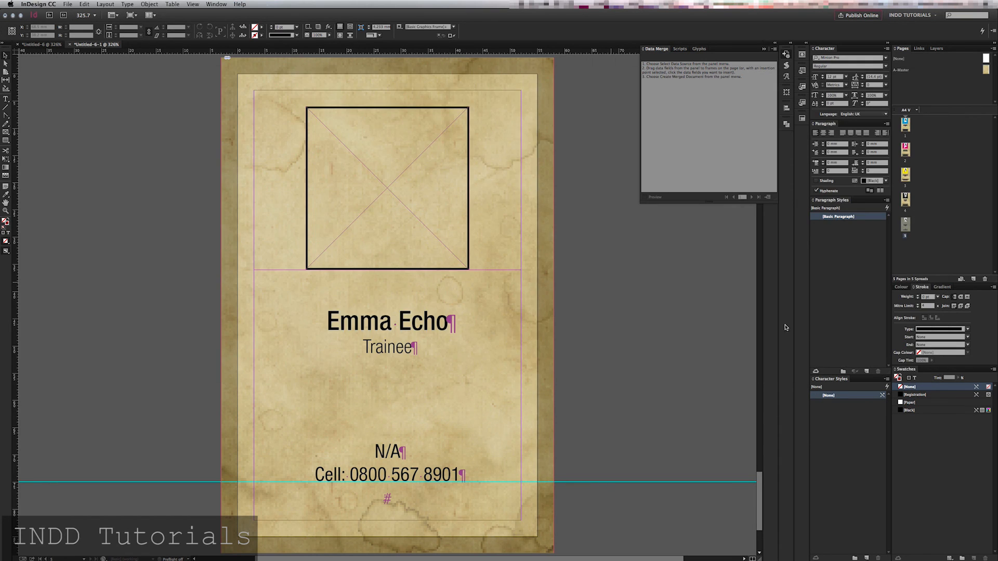
# Save the Untitled-6 template as before_merge_IDcards.indd in the InddTutorials folder.
pyautogui.click(43, 44)
pyautogui.press('super+shift+s')
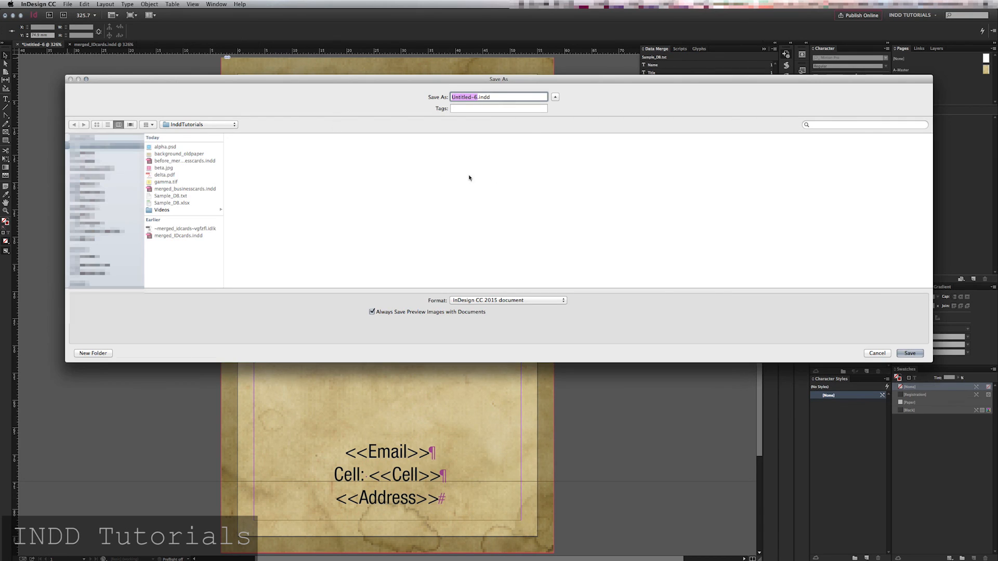
pyautogui.click(162, 162)
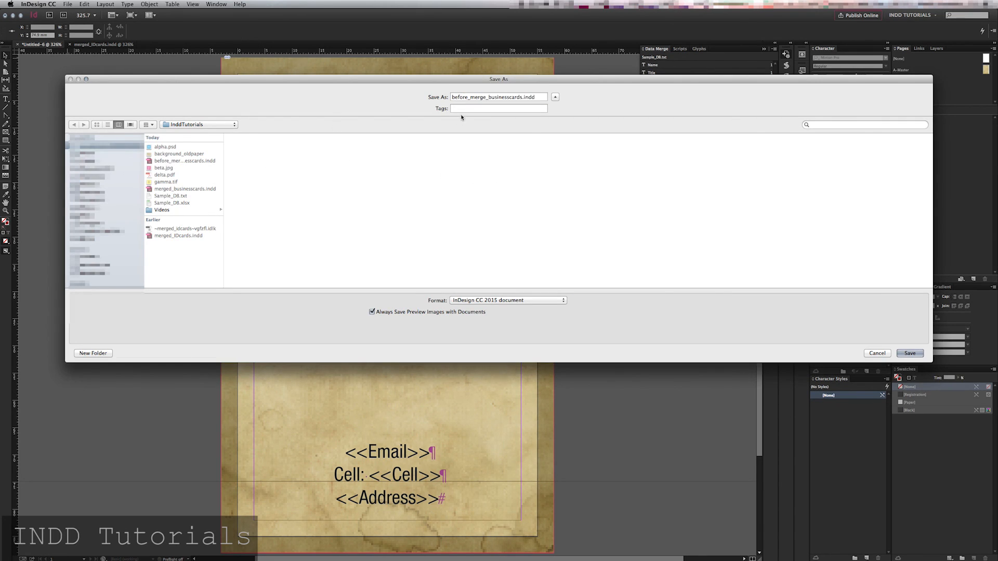
pyautogui.click(490, 97)
pyautogui.moveTo(489, 97); pyautogui.dragTo(513, 98)
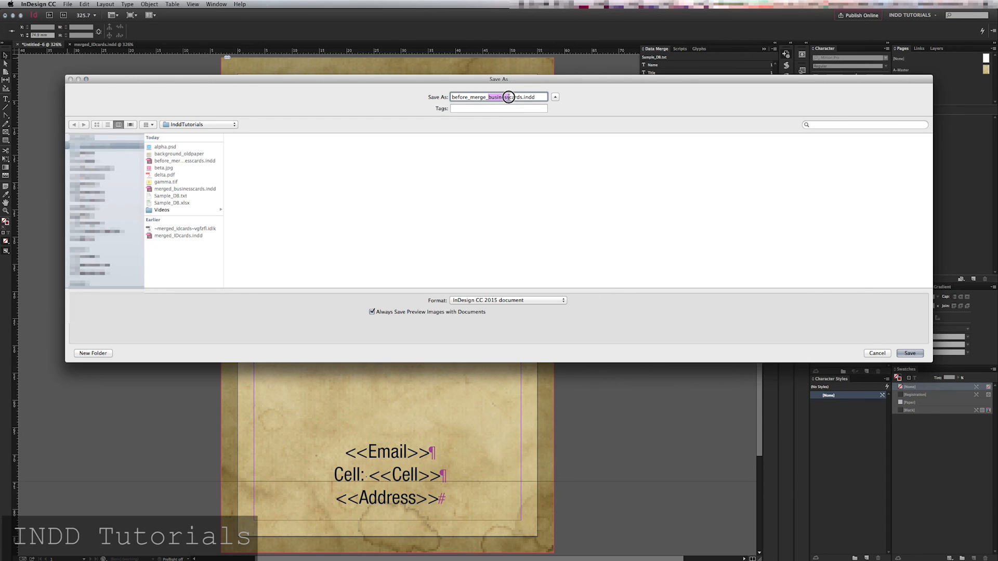
pyautogui.write('ID')
pyautogui.press('Return')
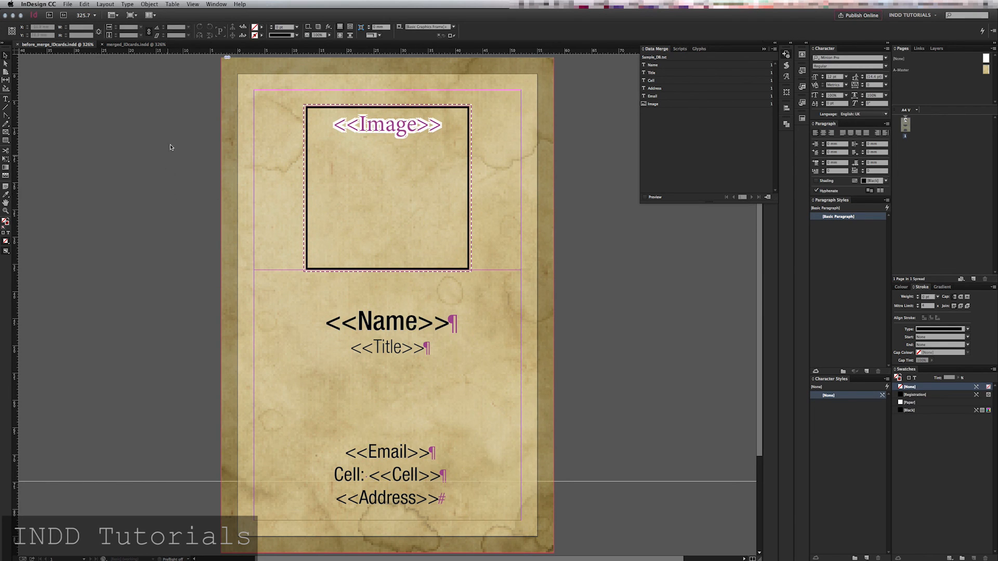
# Try inserting "ss" into the first name on the last card of merged_IDcards.indd and undo the edit.
pyautogui.click(129, 46)
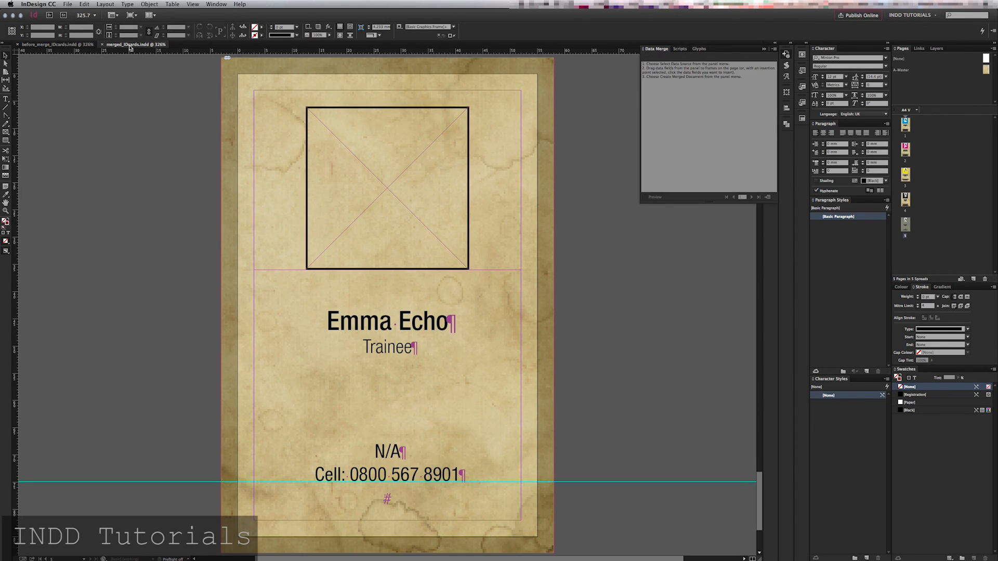
pyautogui.doubleClick(375, 328)
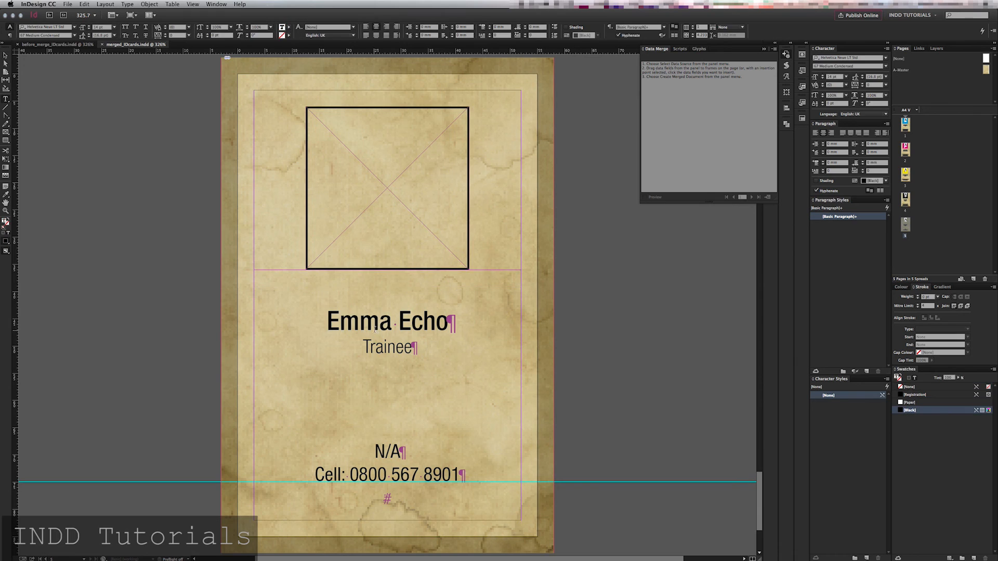
pyautogui.write('ss')
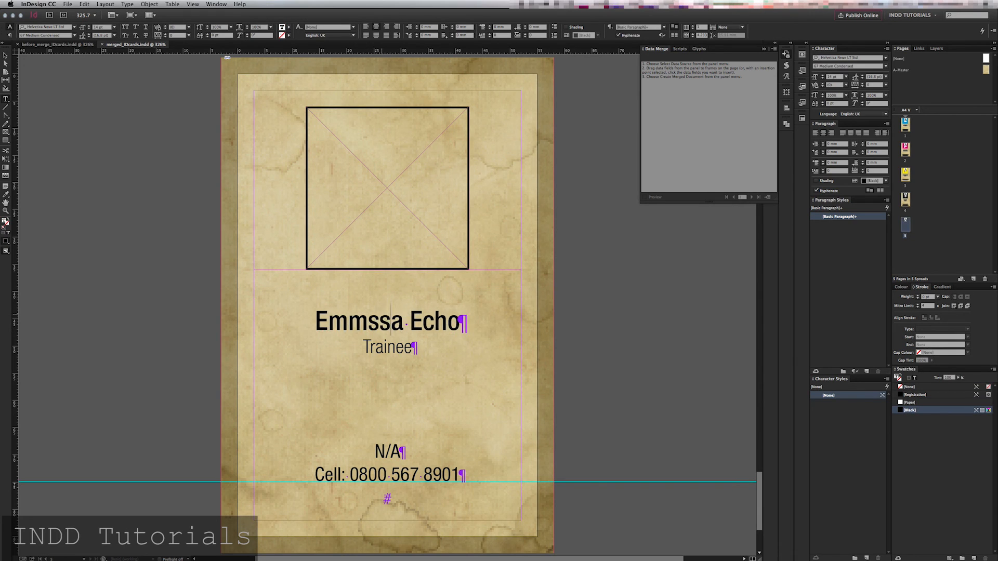
pyautogui.moveTo(315, 322); pyautogui.dragTo(424, 326)
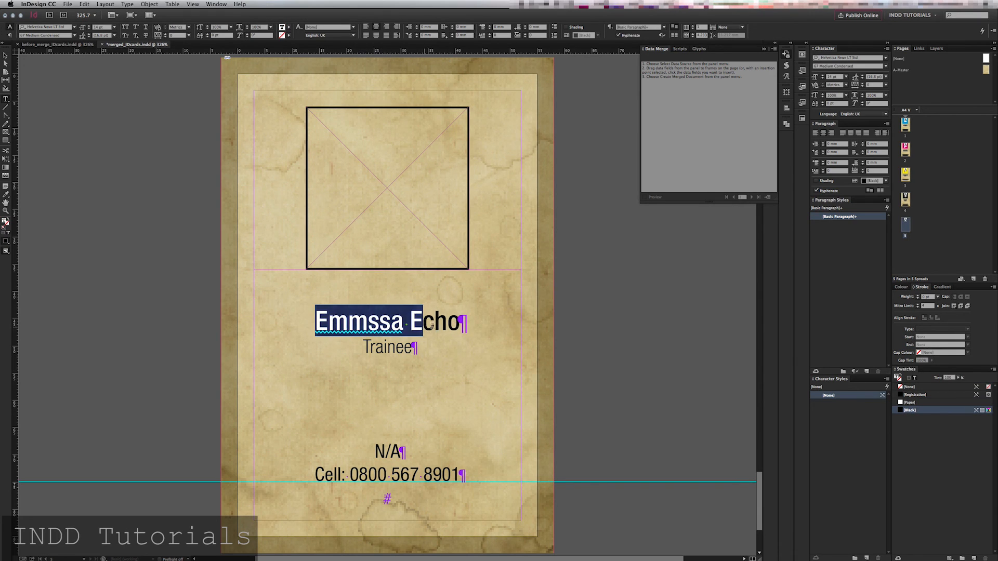
pyautogui.press('super+z')
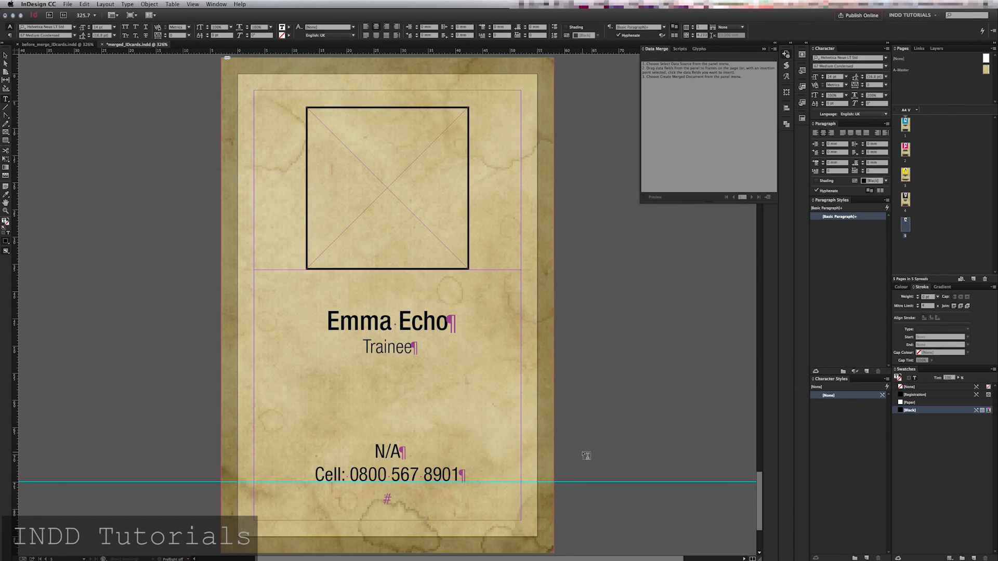
pyautogui.press('Escape')
# Switch the merged document to Preview mode and display page 1.
pyautogui.press('w')
pyautogui.click(704, 416)
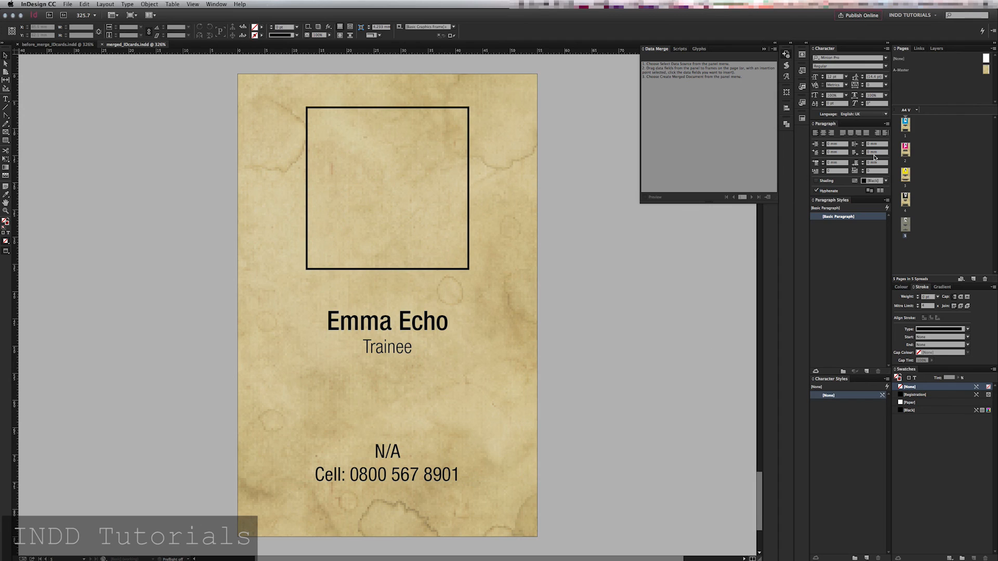
pyautogui.doubleClick(906, 125)
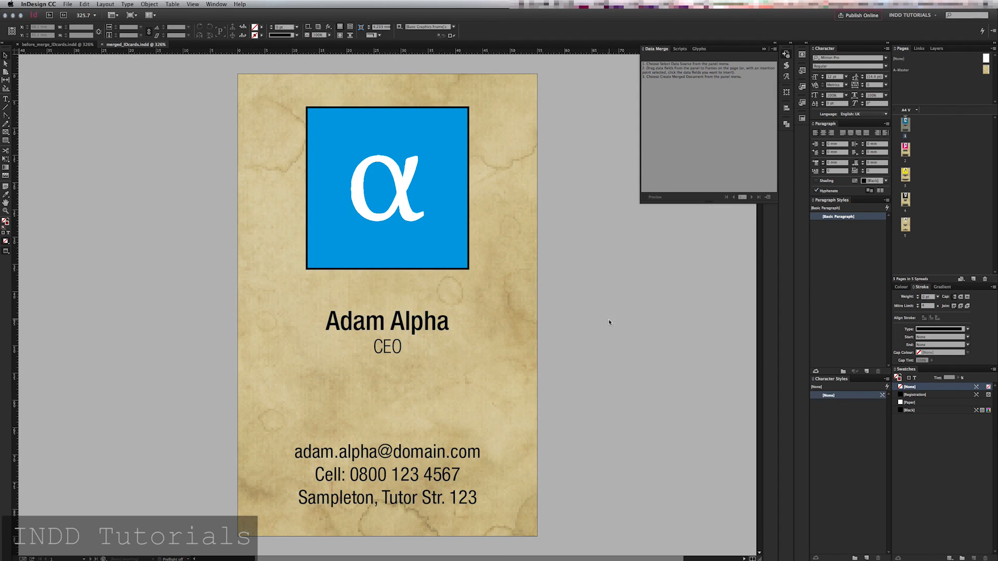